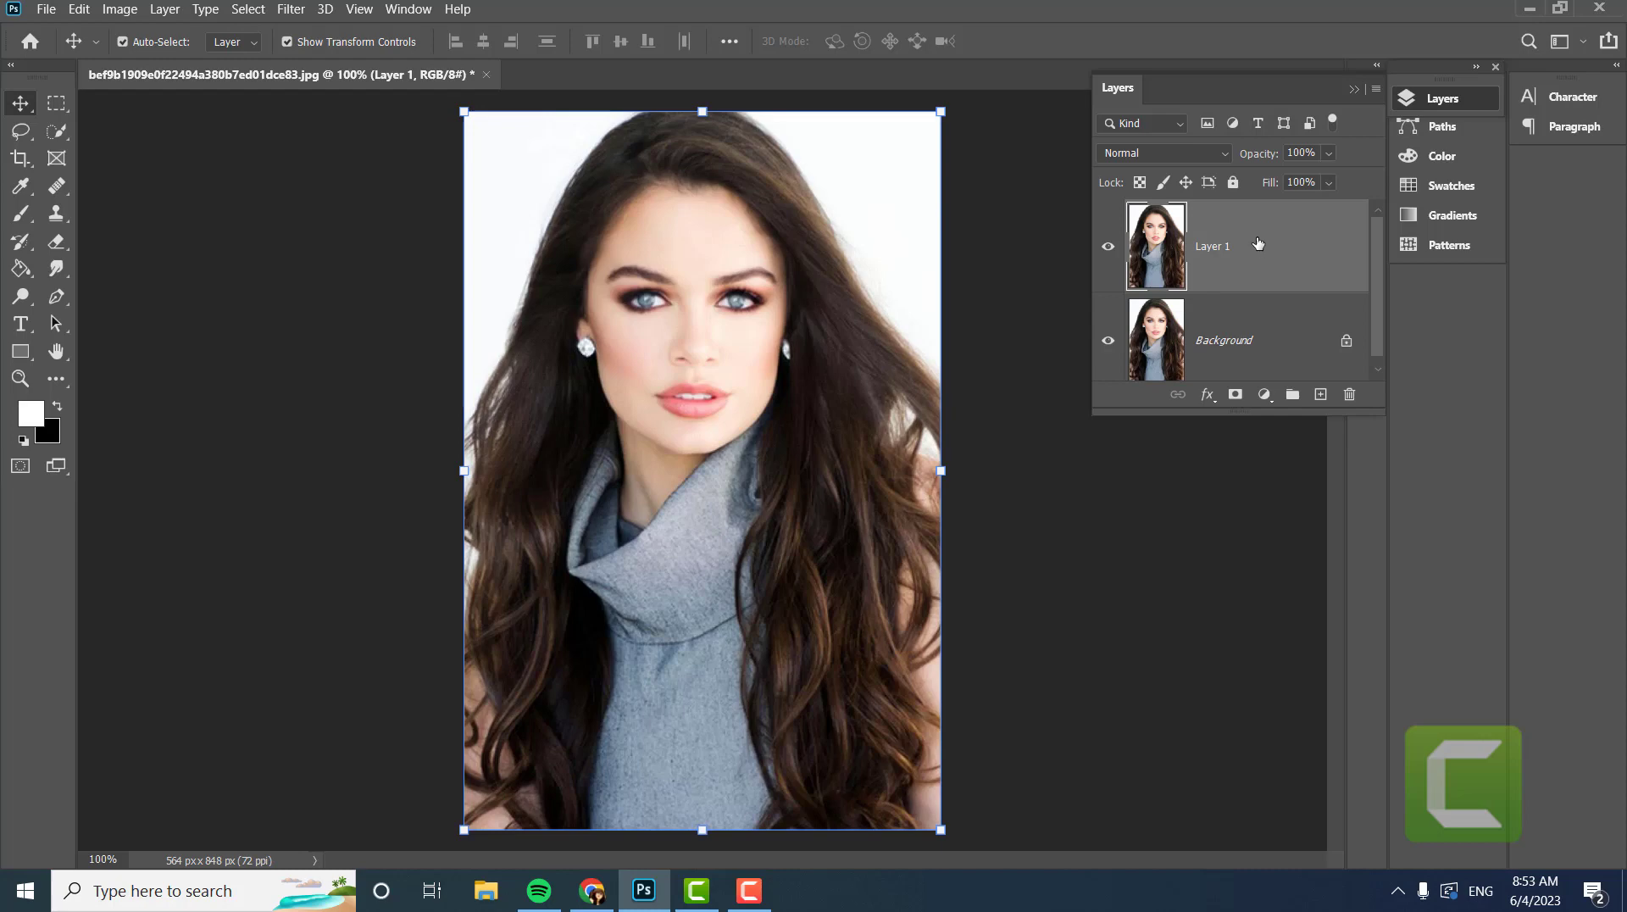
Step: Add a Hue/Saturation adjustment layer above Layer 1 and set its Saturation to -100
click(1264, 395)
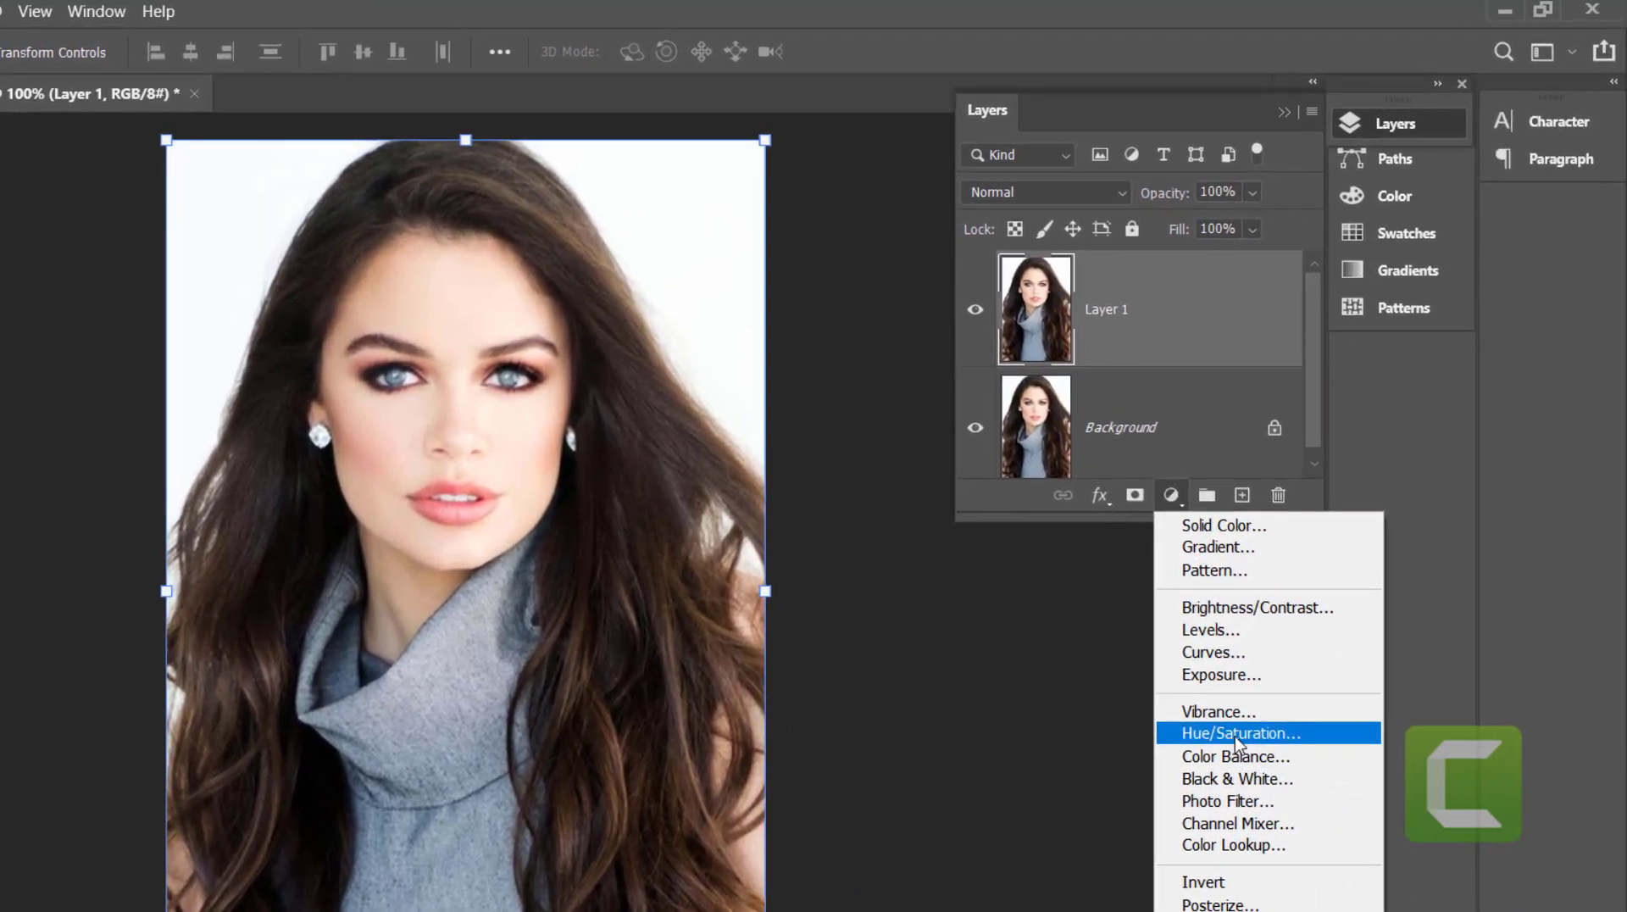
click(1237, 734)
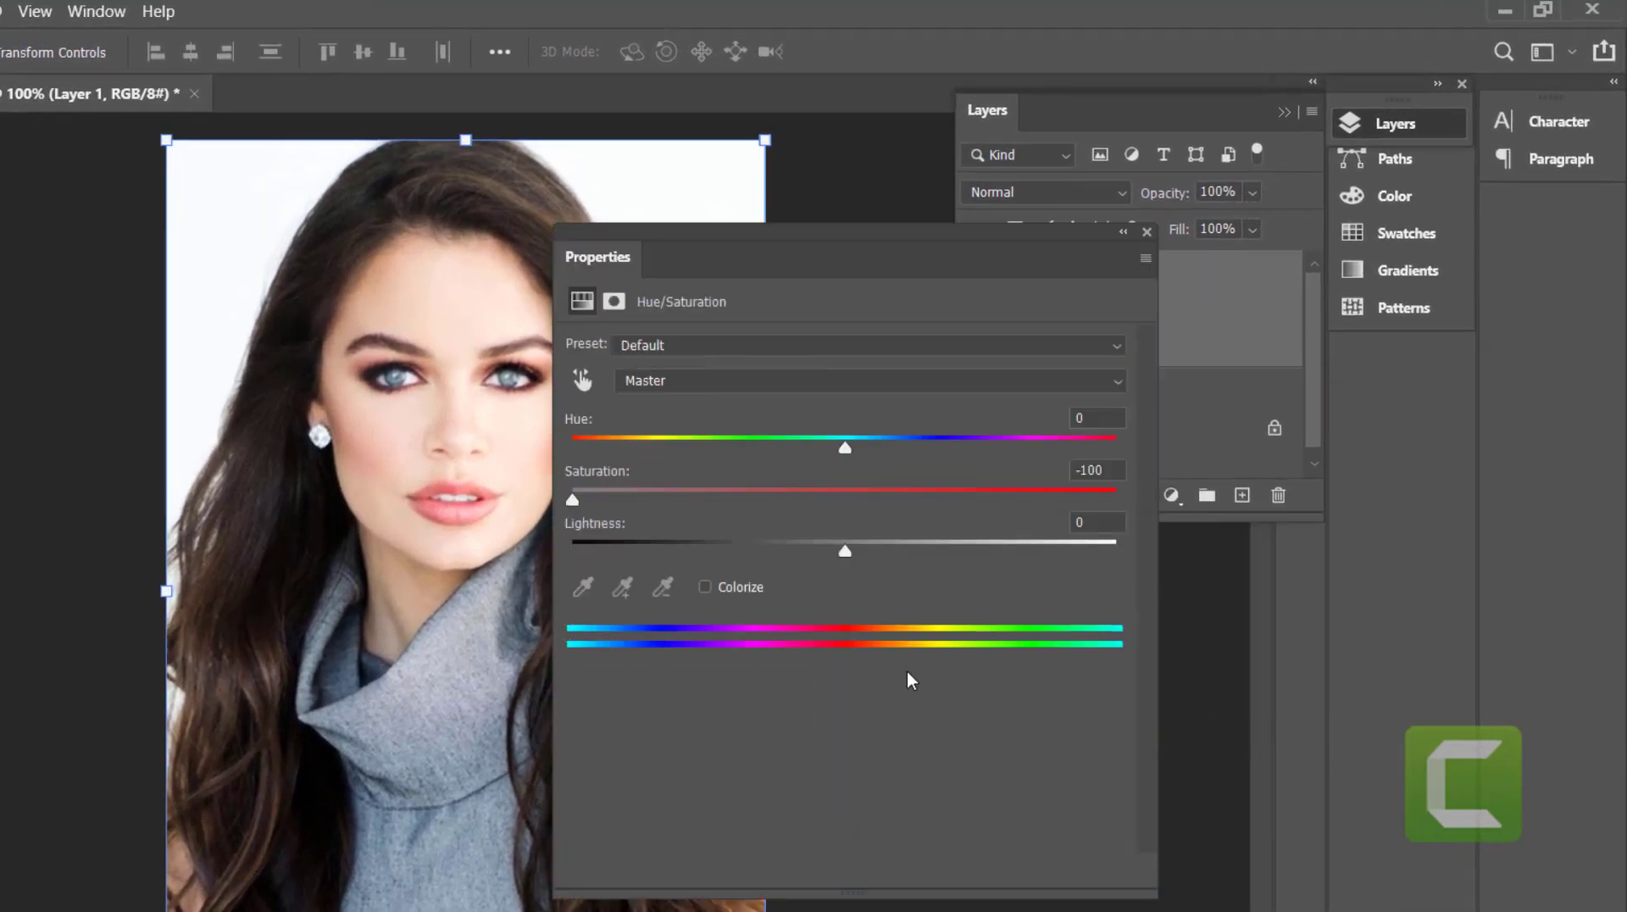
drag(846, 498, 511, 500)
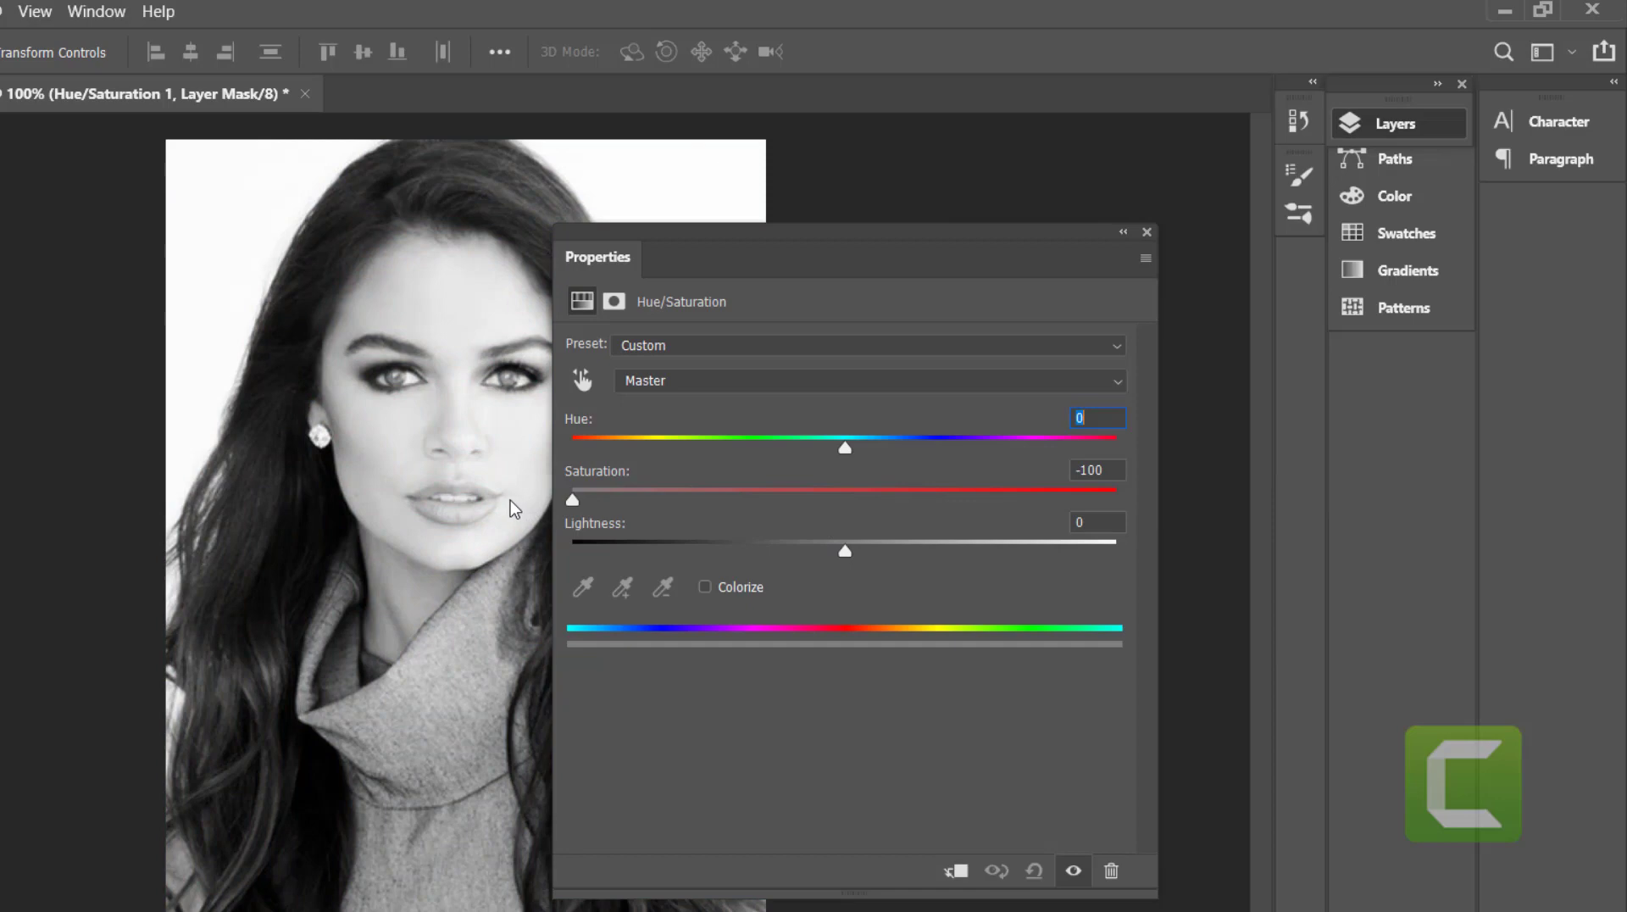
click(1145, 231)
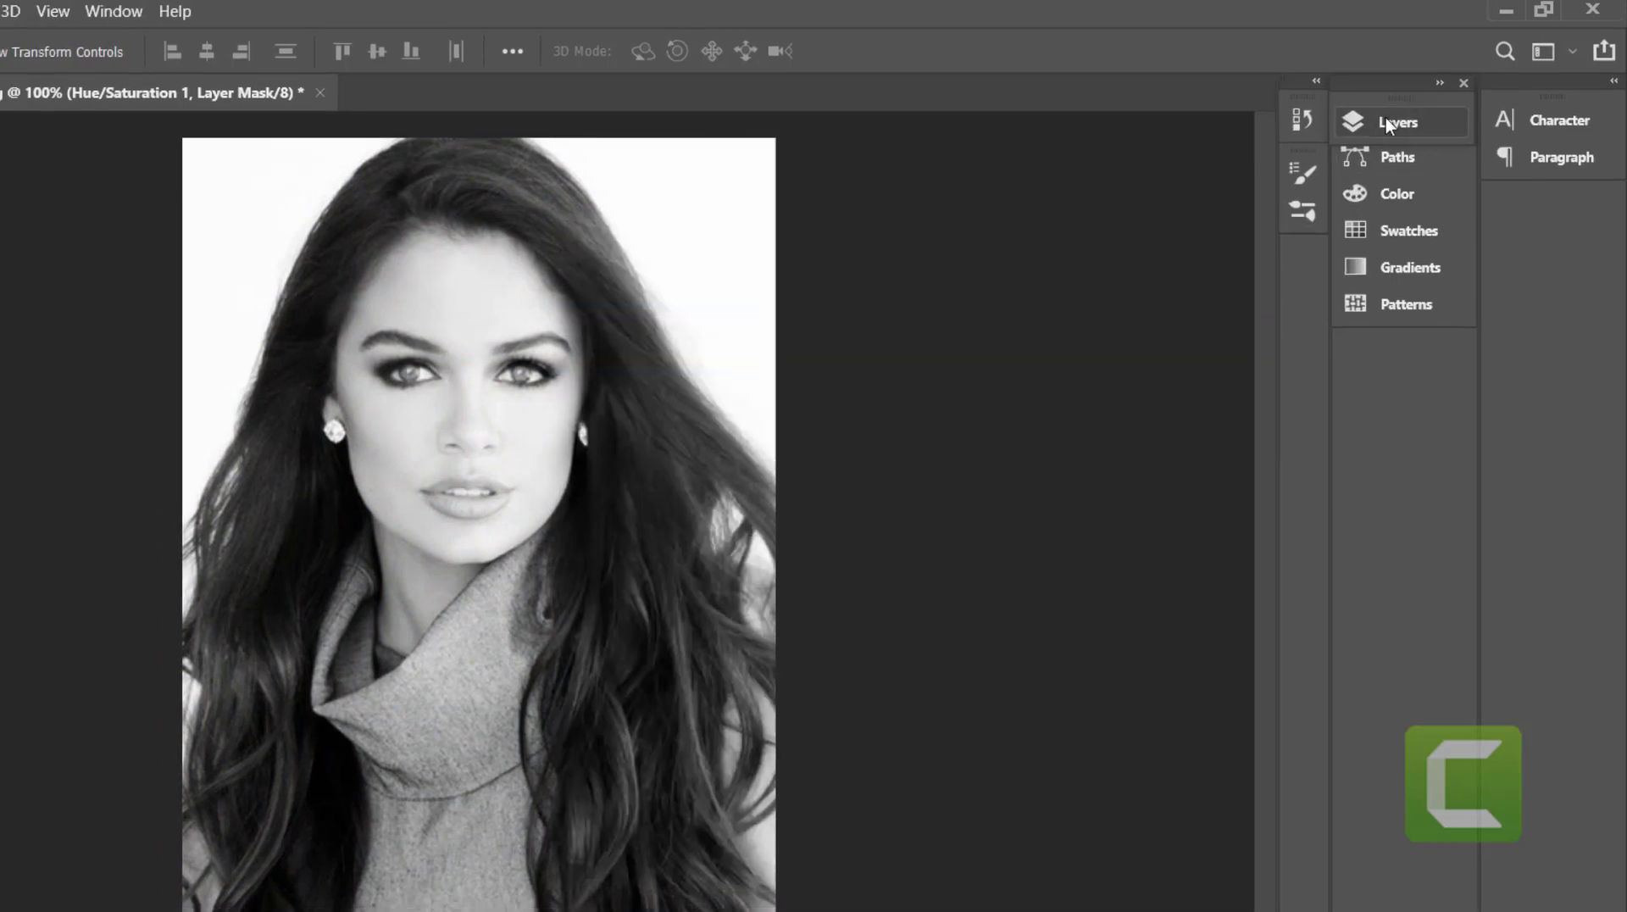
Step: Invert the colours of Layer 1 and set its blend mode to Color Dodge
click(1390, 122)
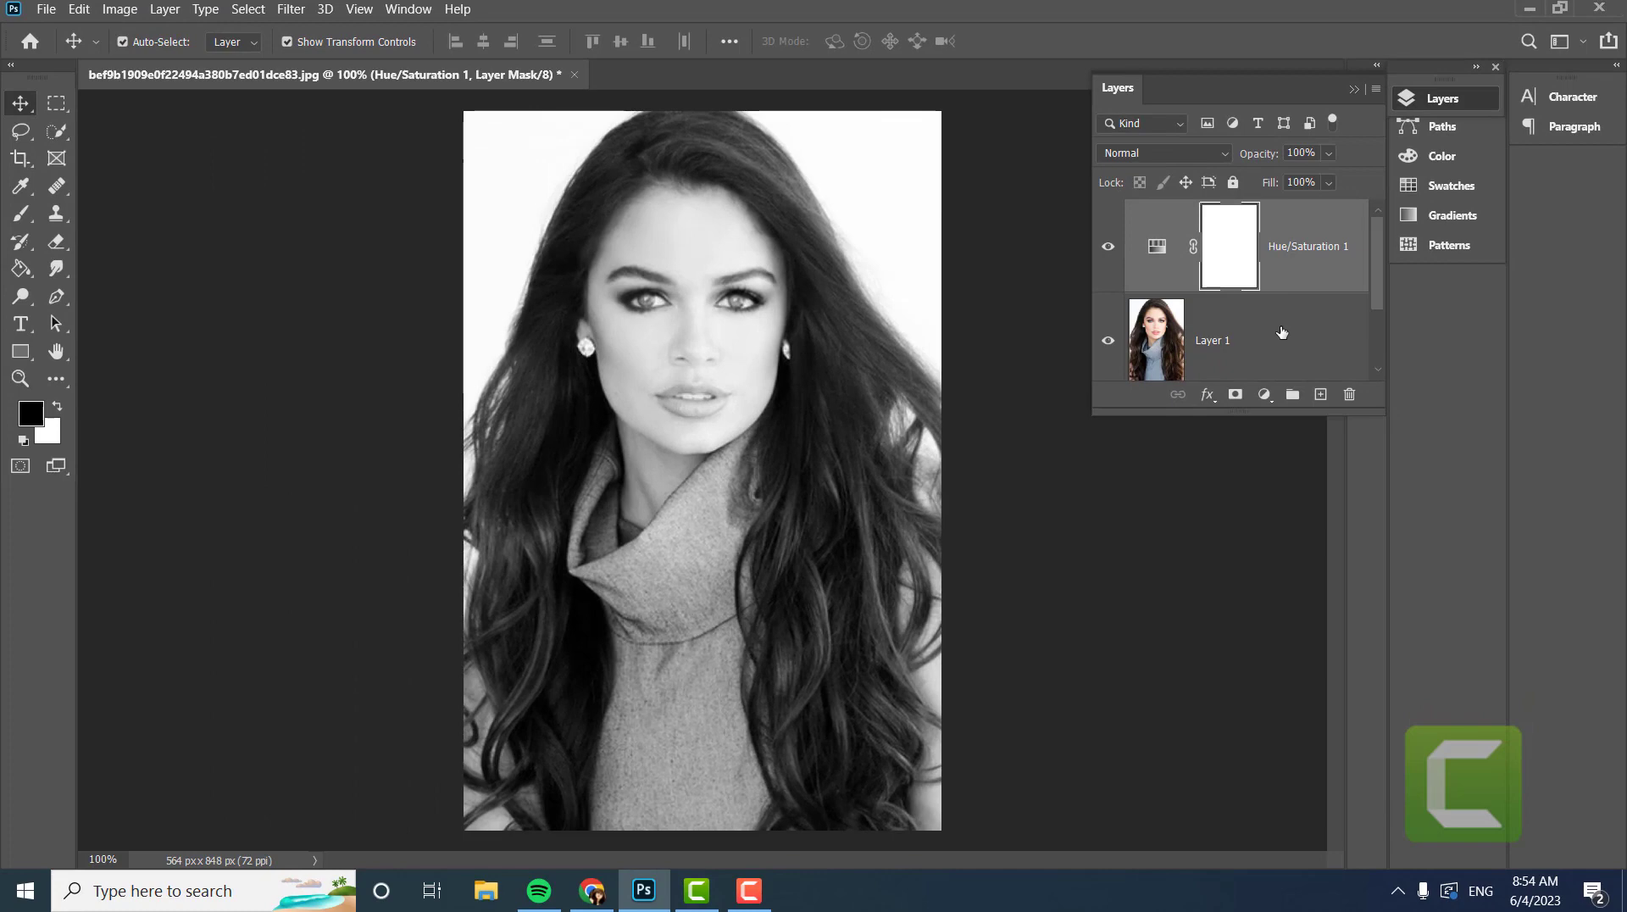
click(1281, 332)
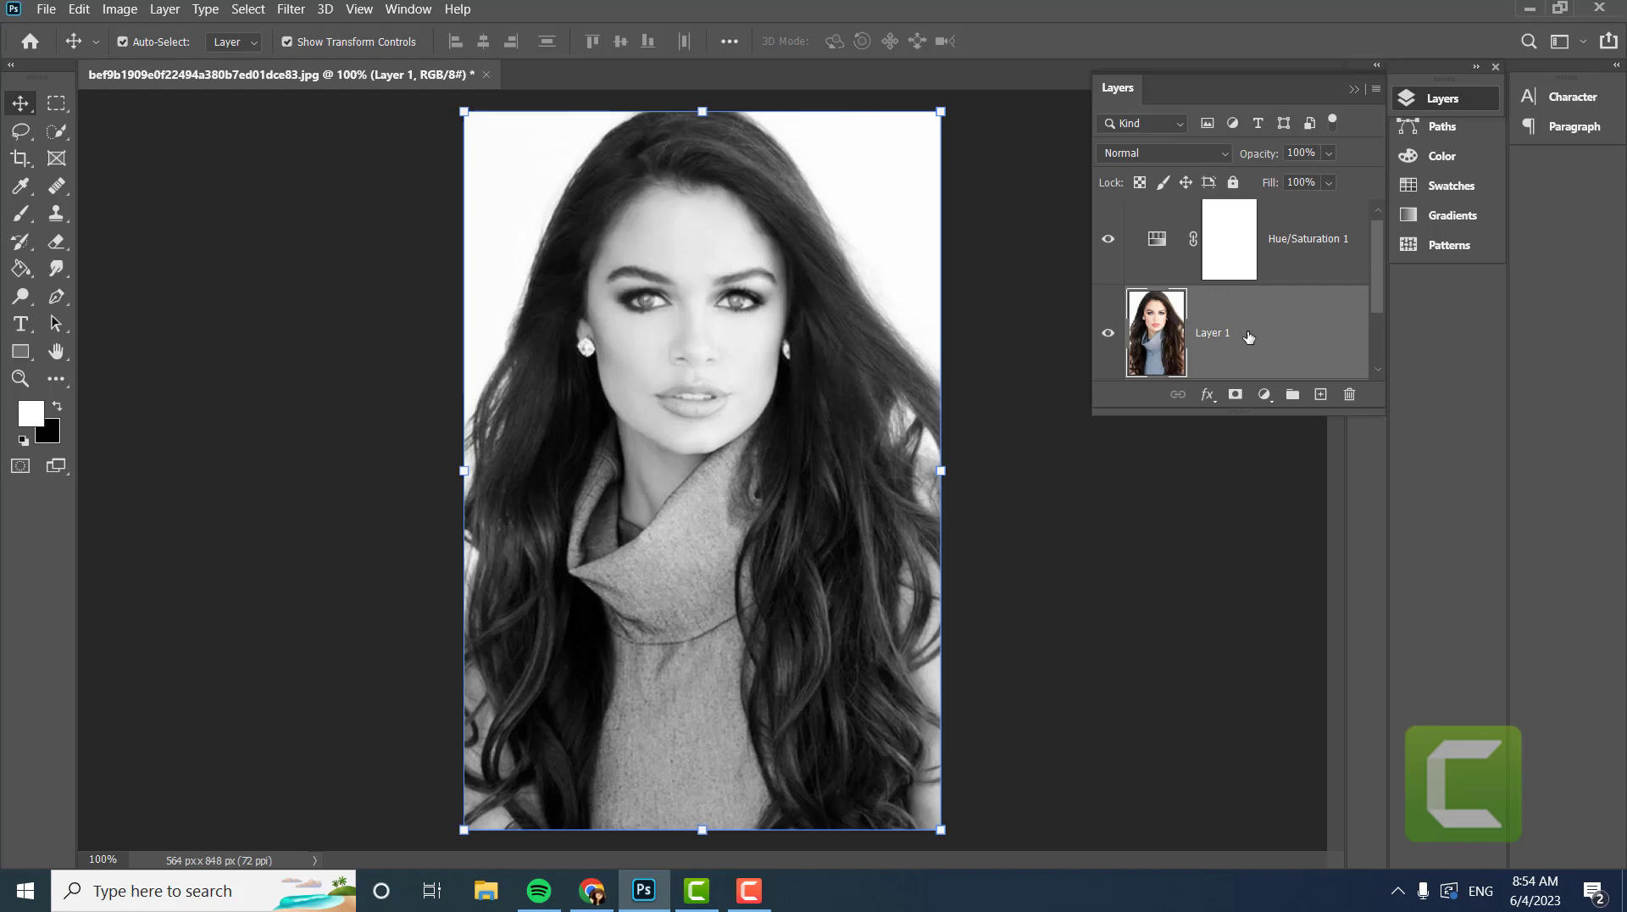
scroll(1248, 337, down, 2)
scroll(1248, 337, up, 2)
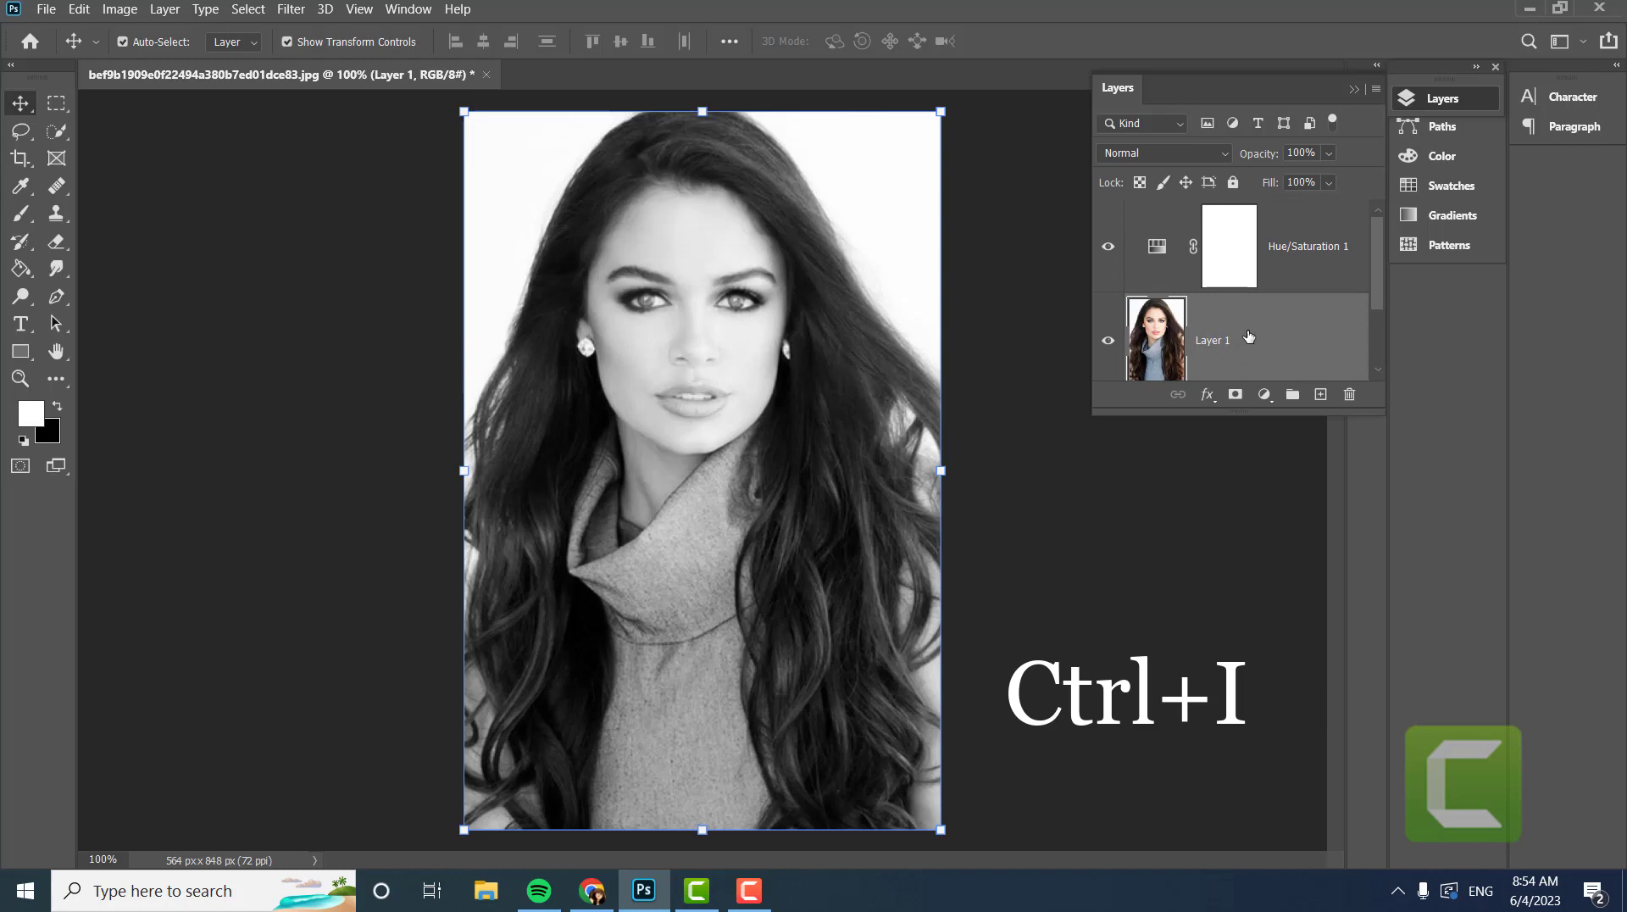
key(ctrl)
key(ctrl+i)
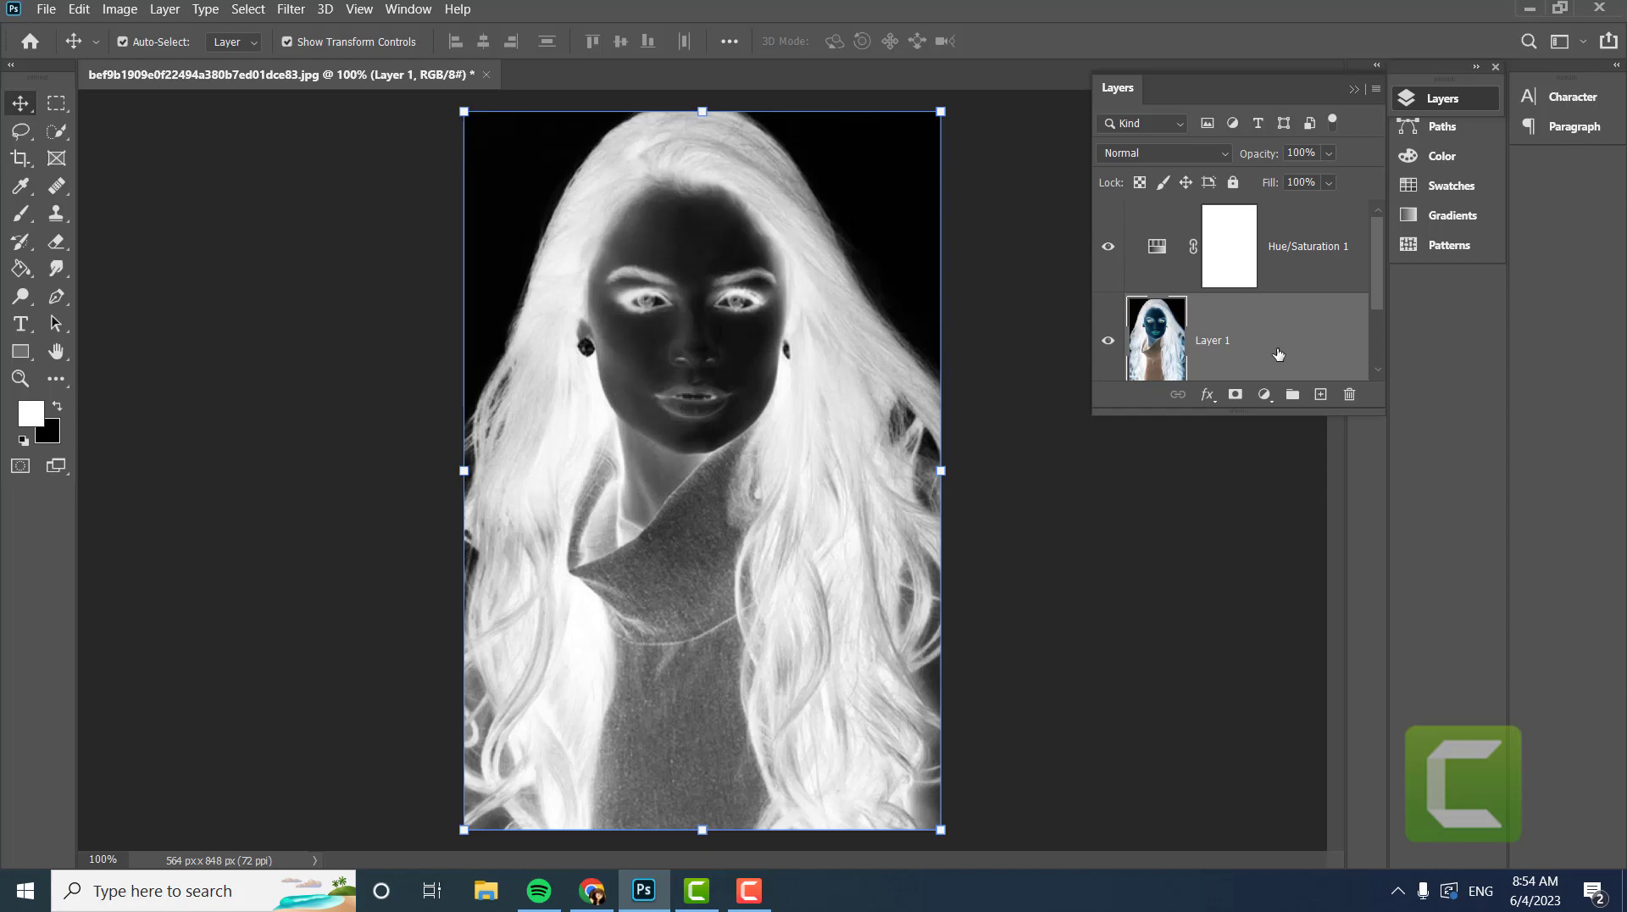
click(1158, 163)
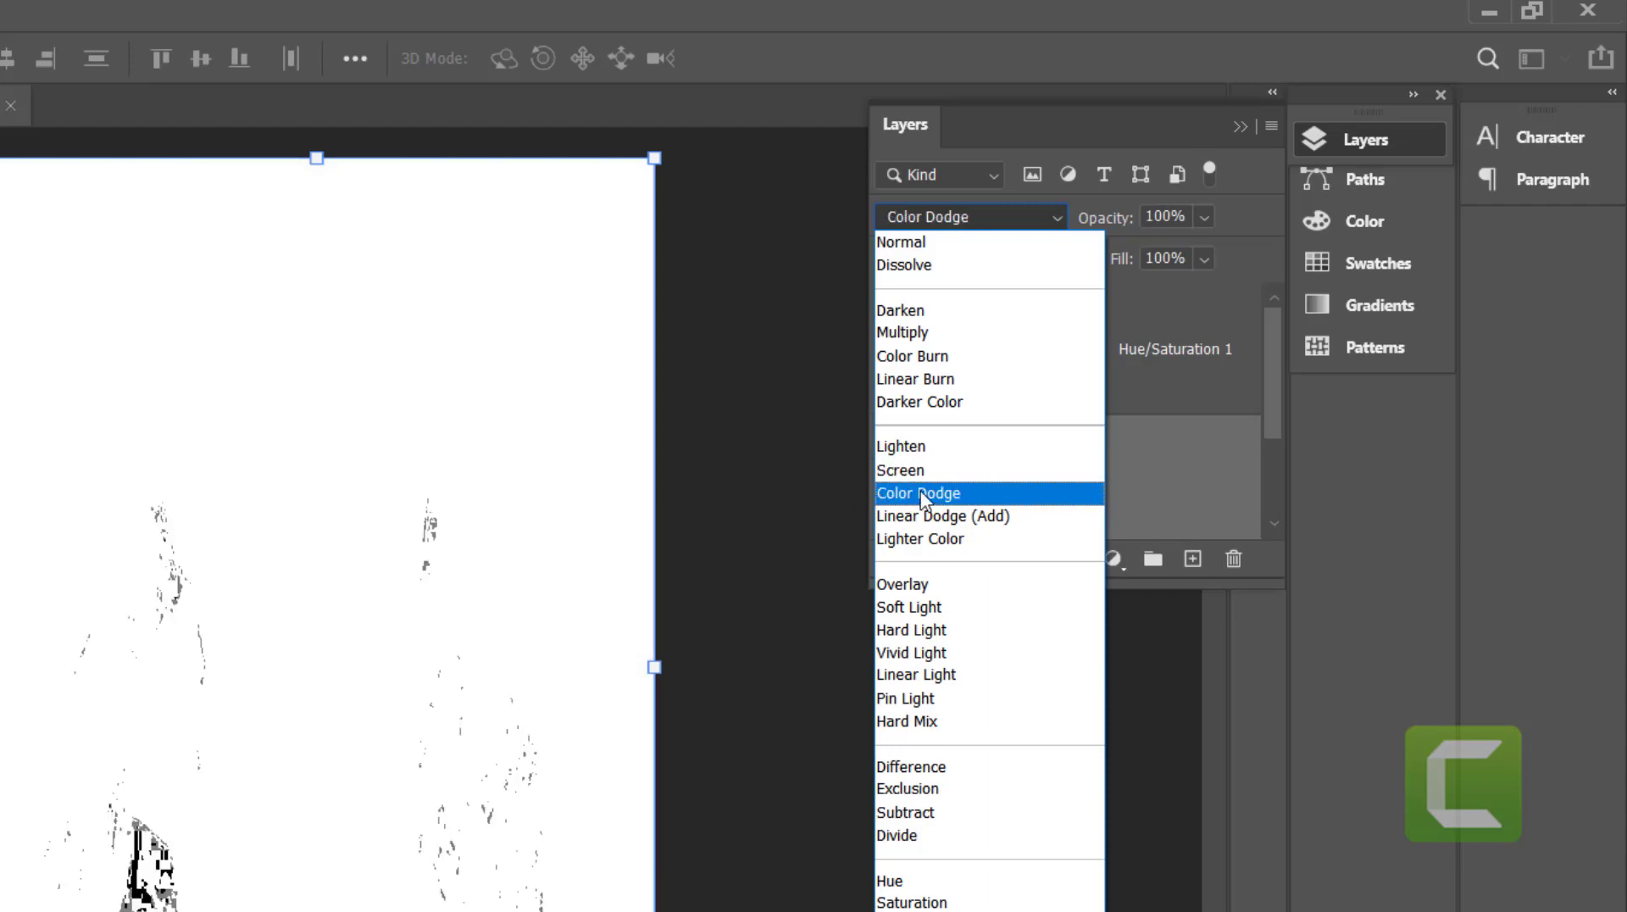
click(921, 493)
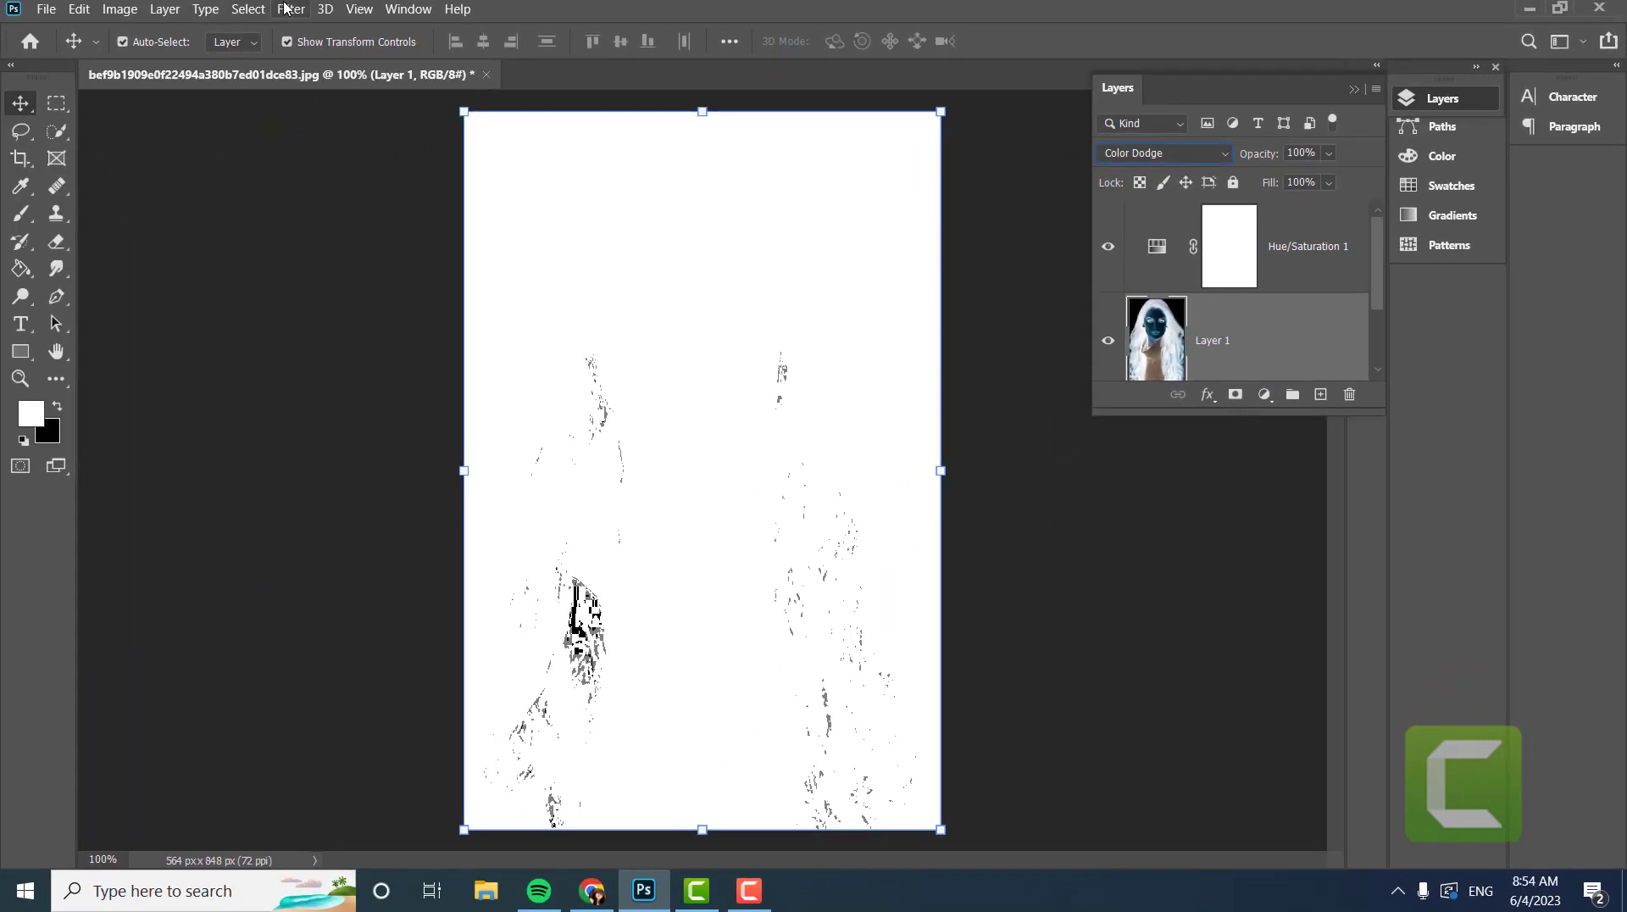
Step: Apply a Gaussian Blur to Layer 1 with a radius of about 4.8 pixels
click(288, 10)
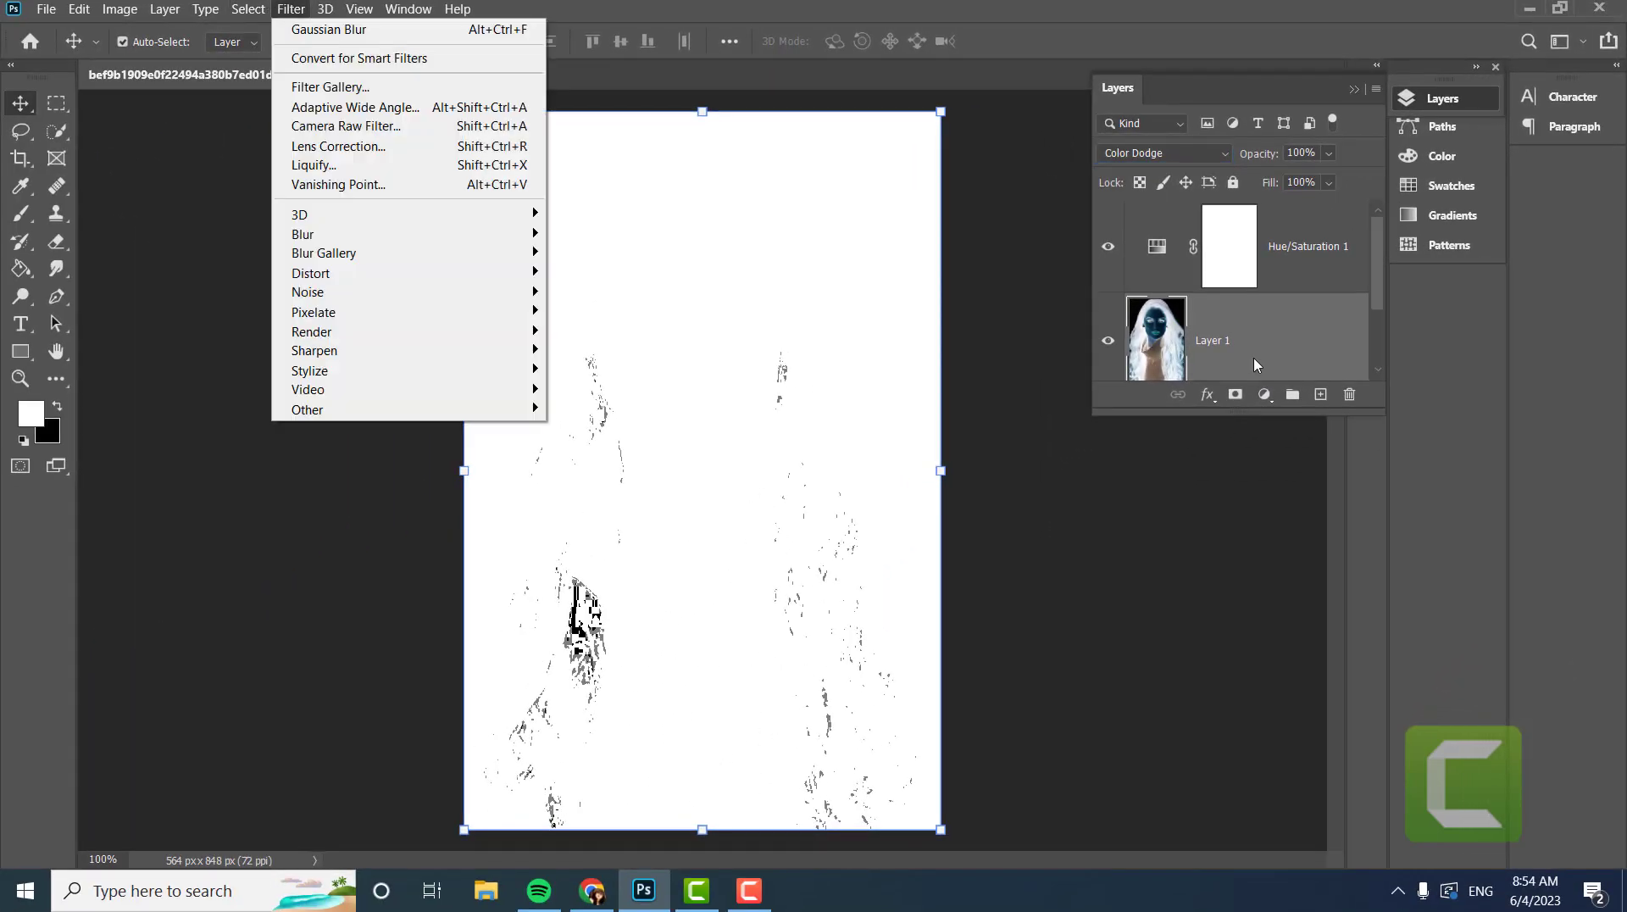
click(289, 9)
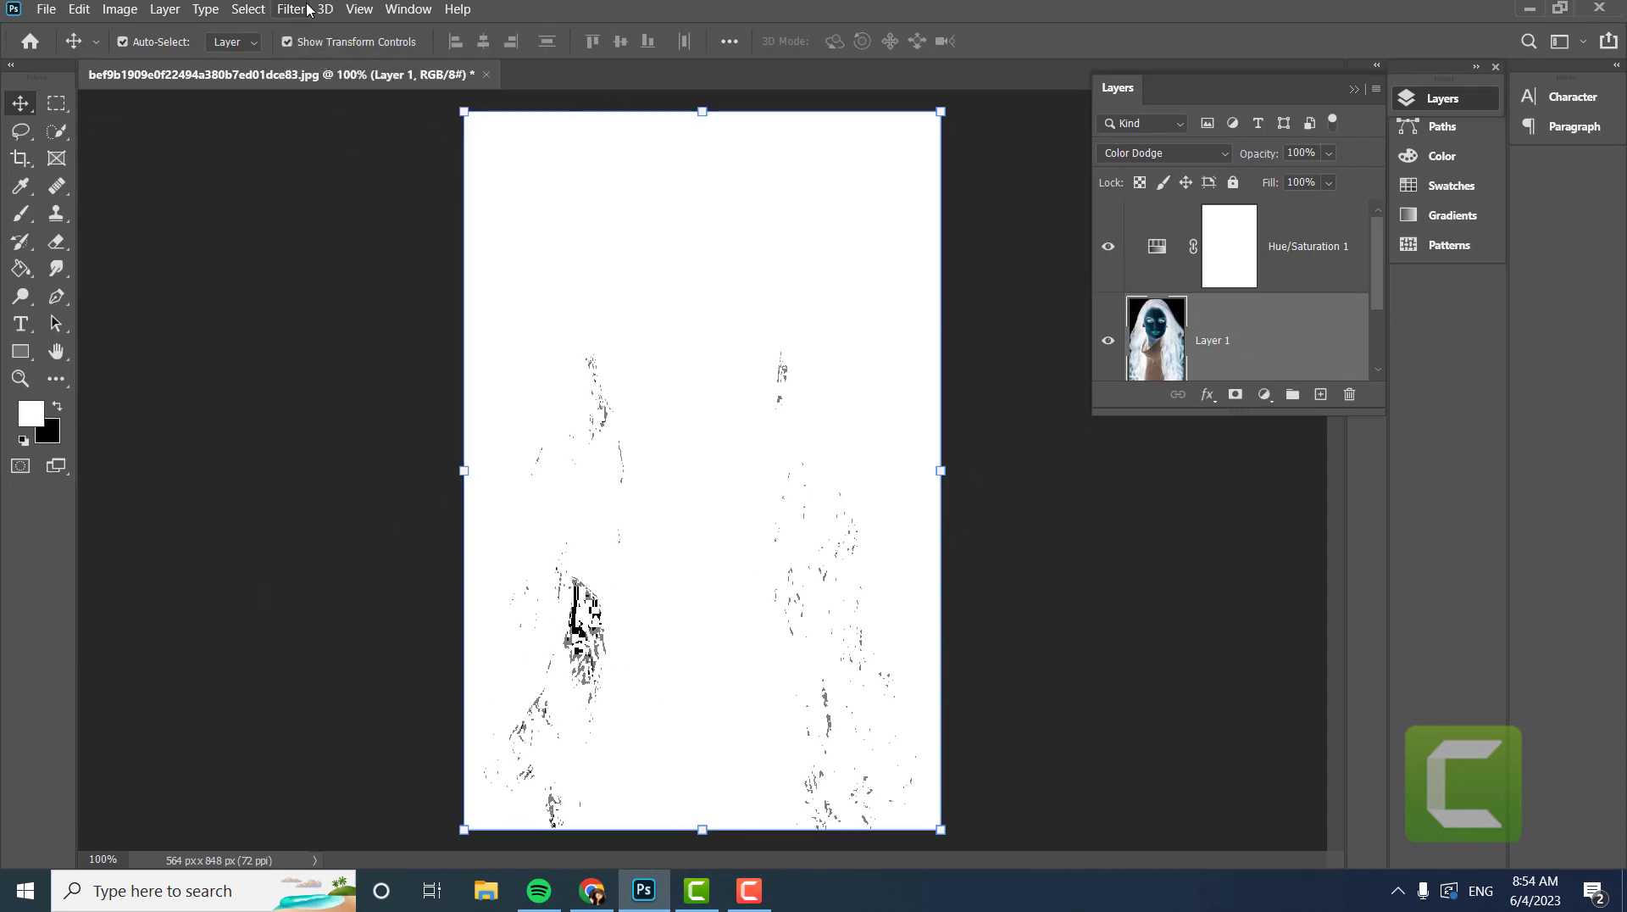
click(297, 10)
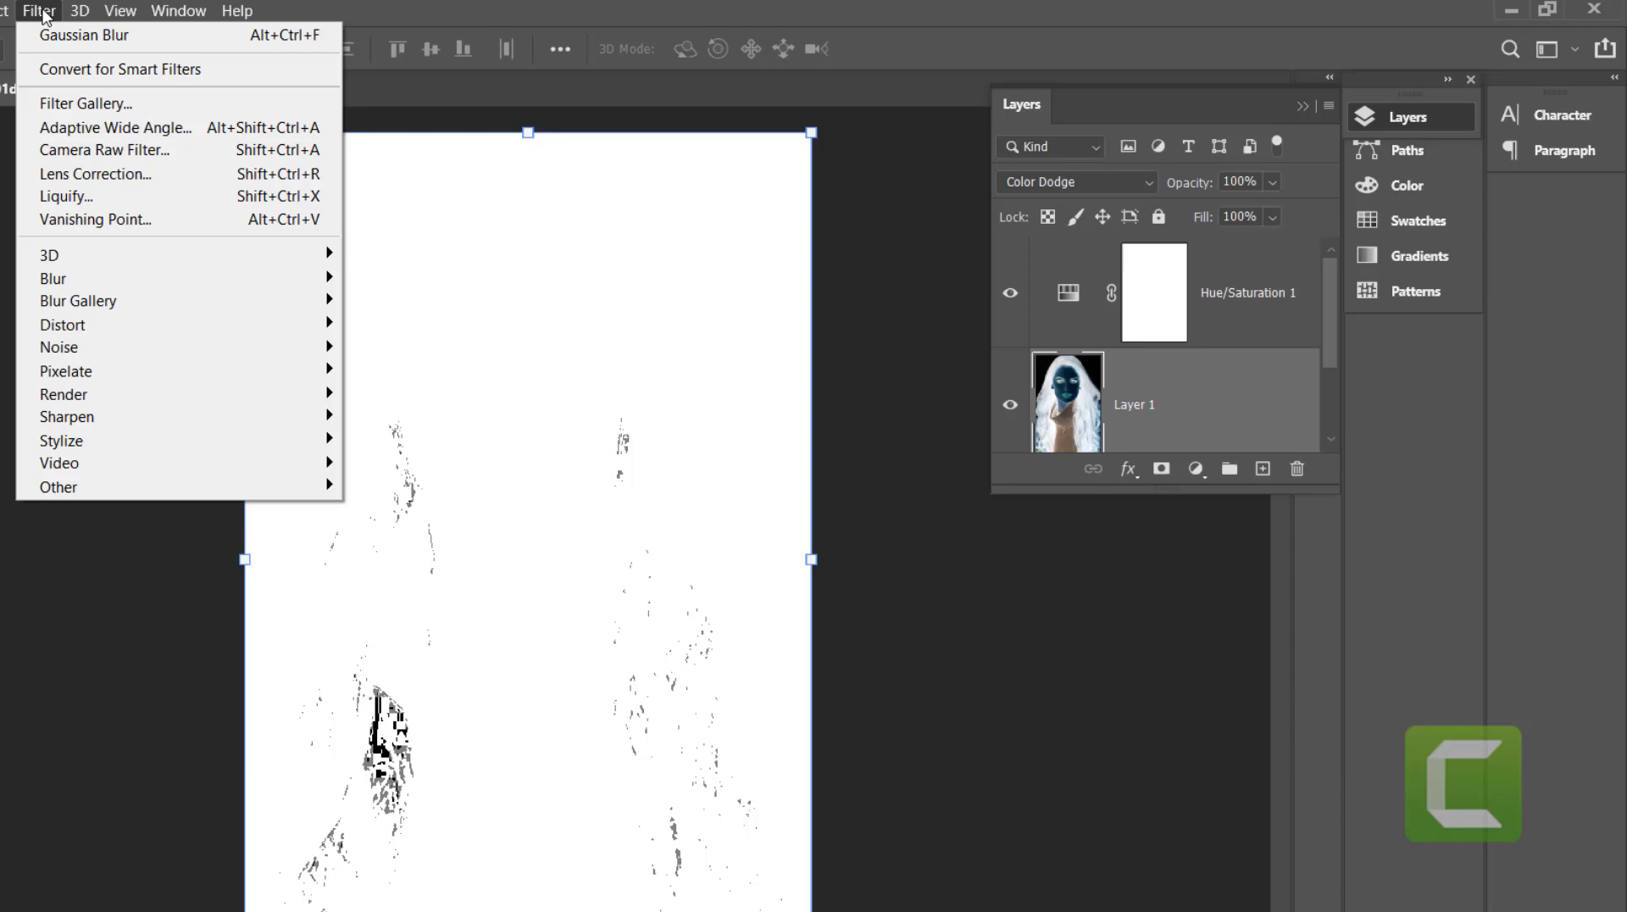
mouse_move(92, 281)
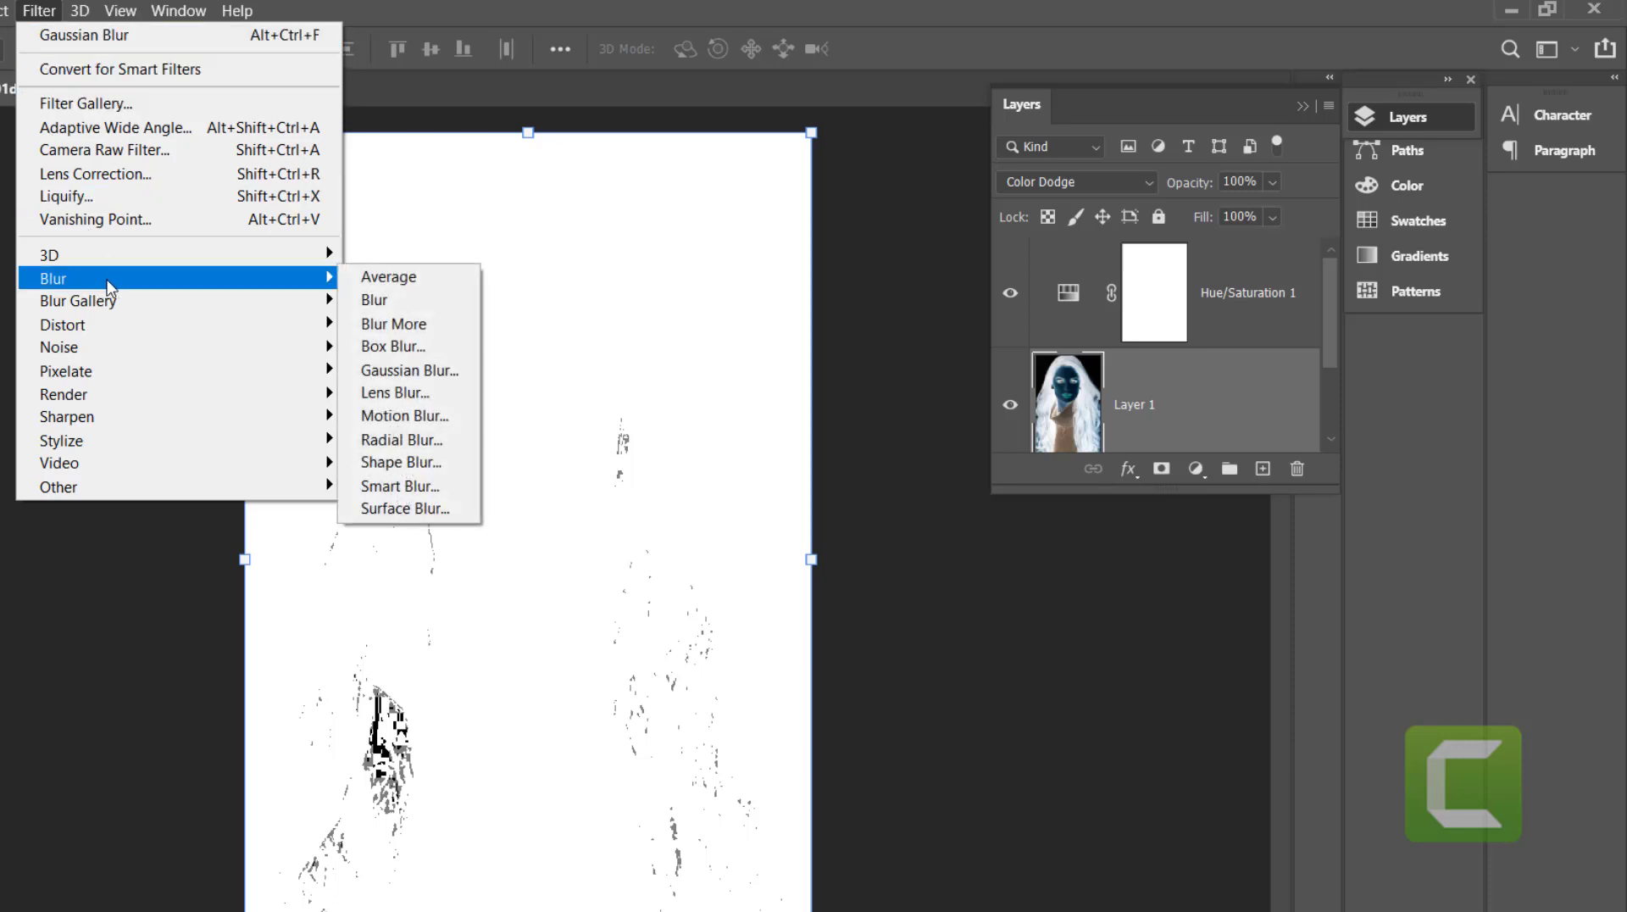
click(430, 376)
drag(1064, 304, 1000, 188)
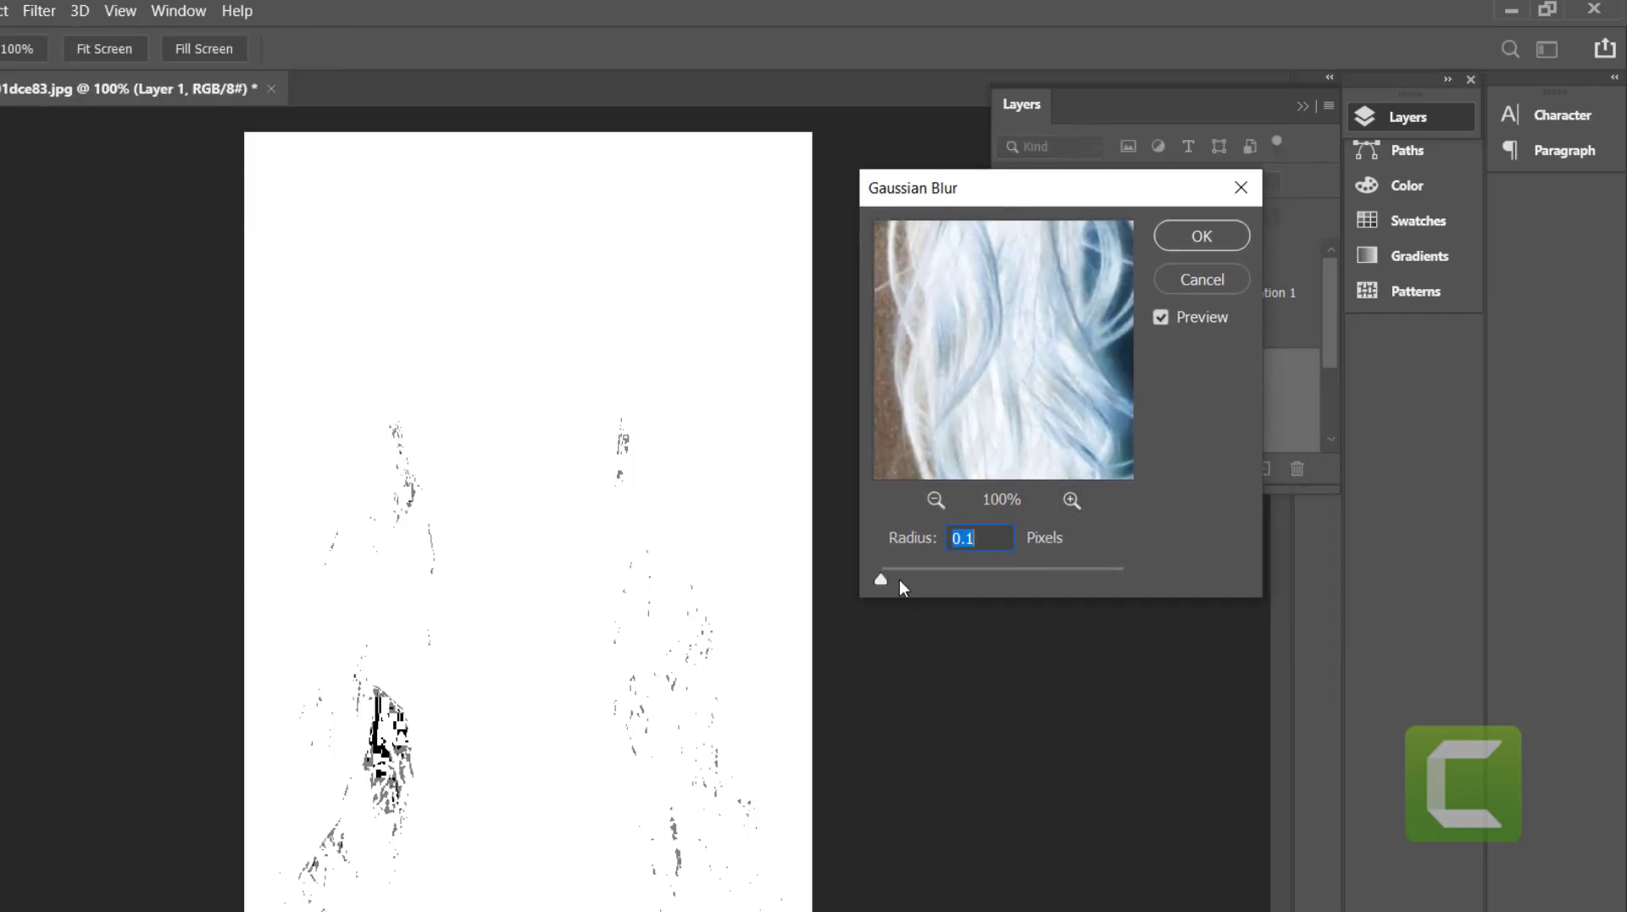
drag(883, 580, 943, 580)
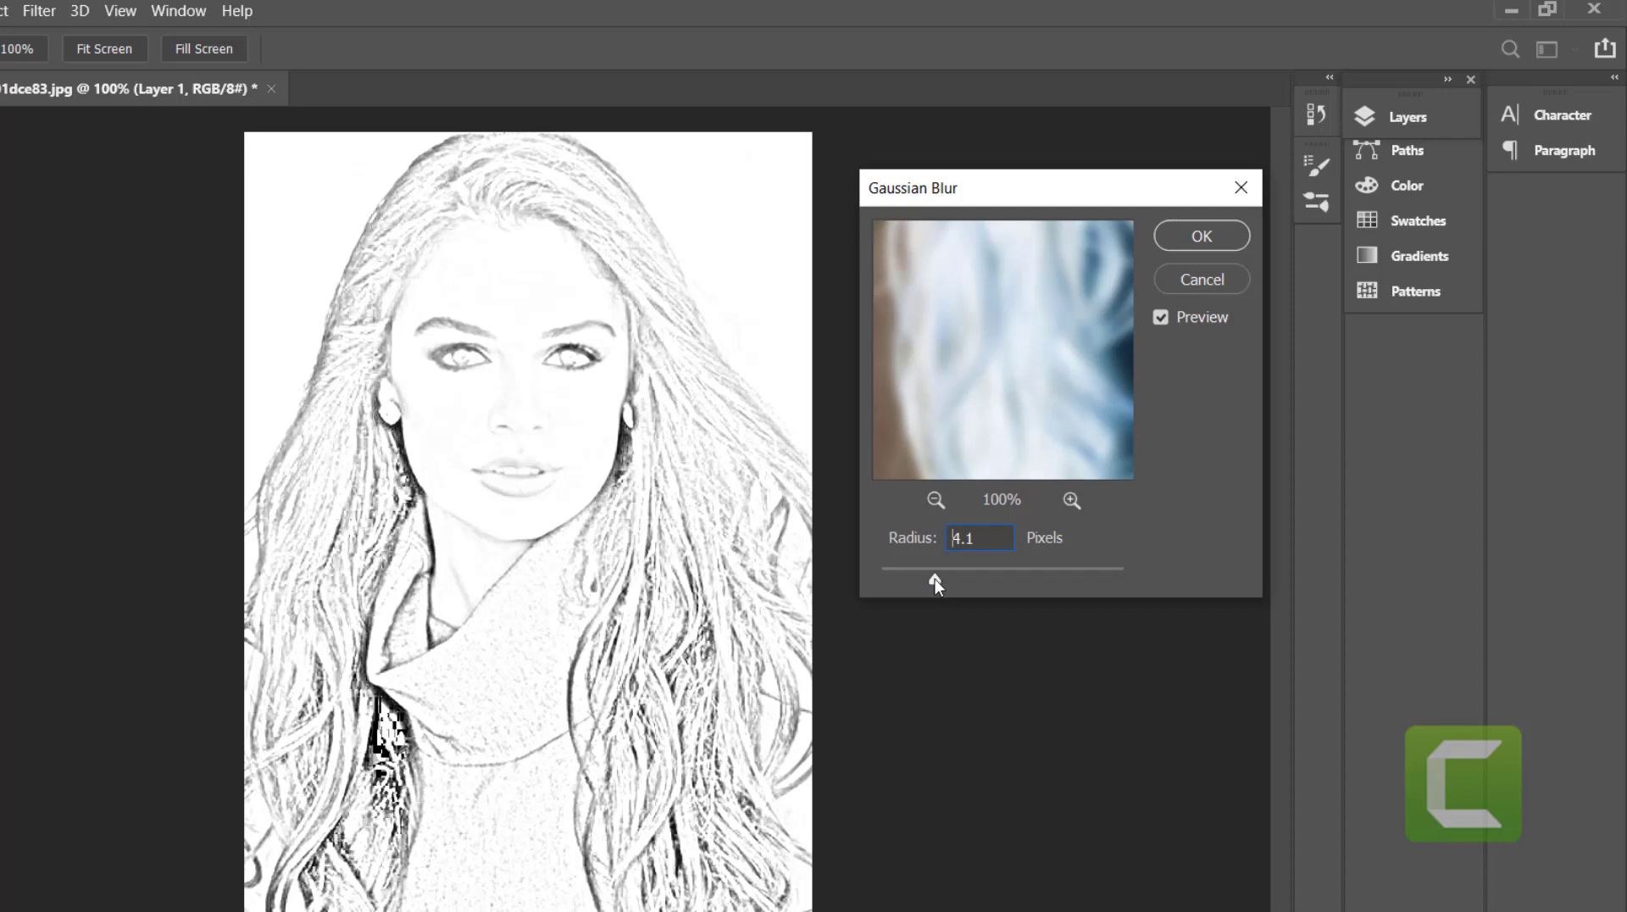
drag(949, 581, 949, 582)
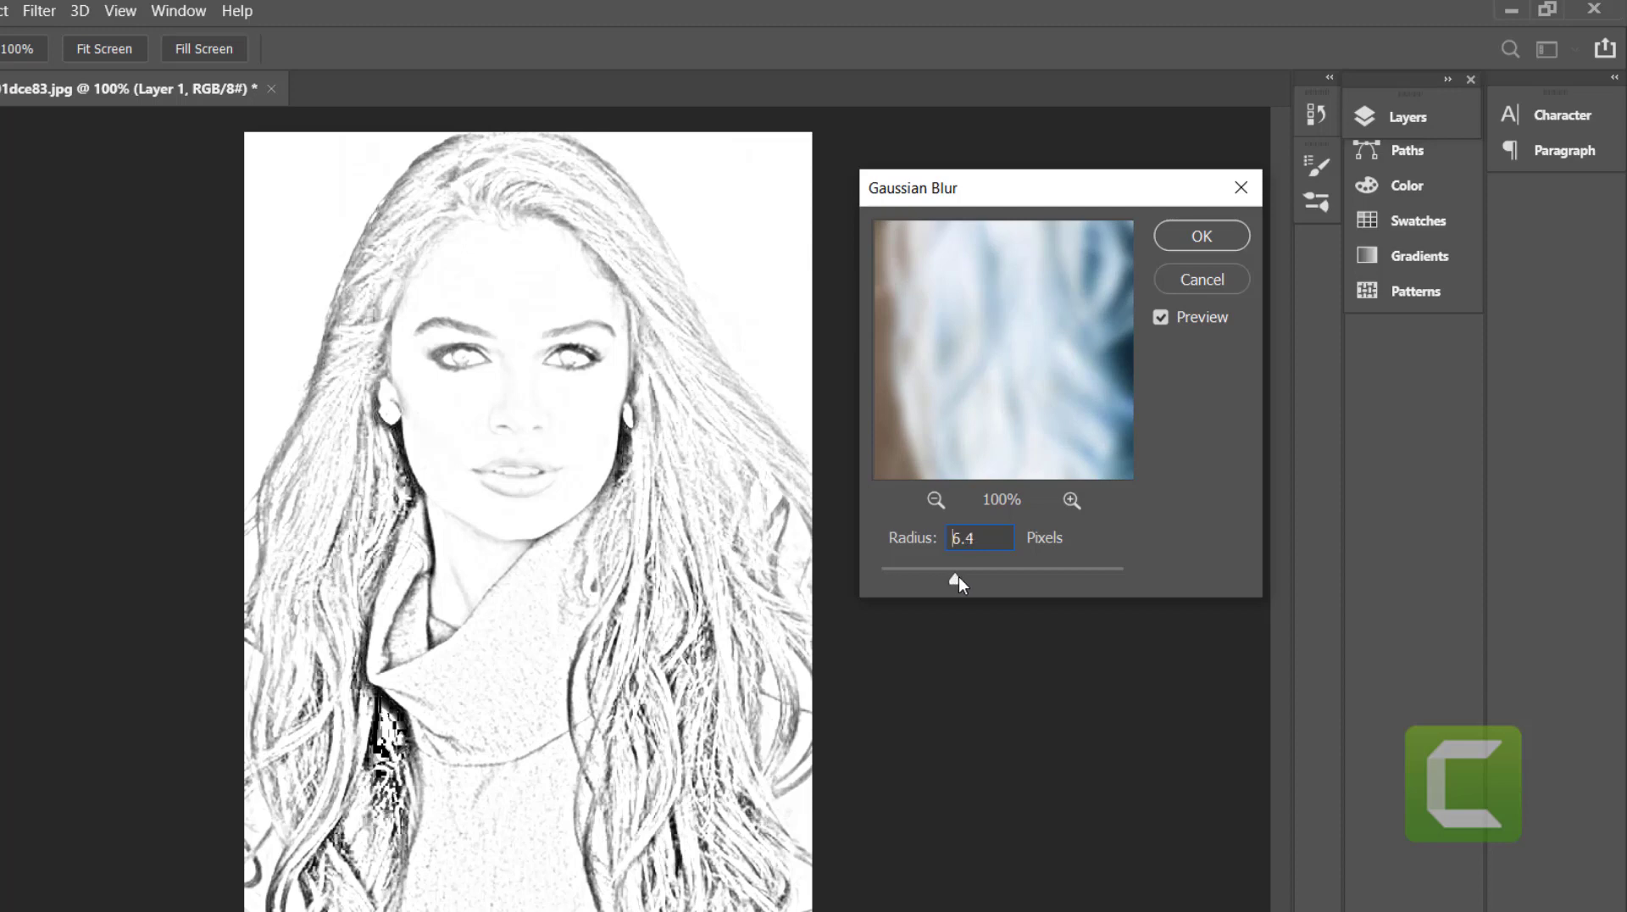
drag(963, 577, 980, 570)
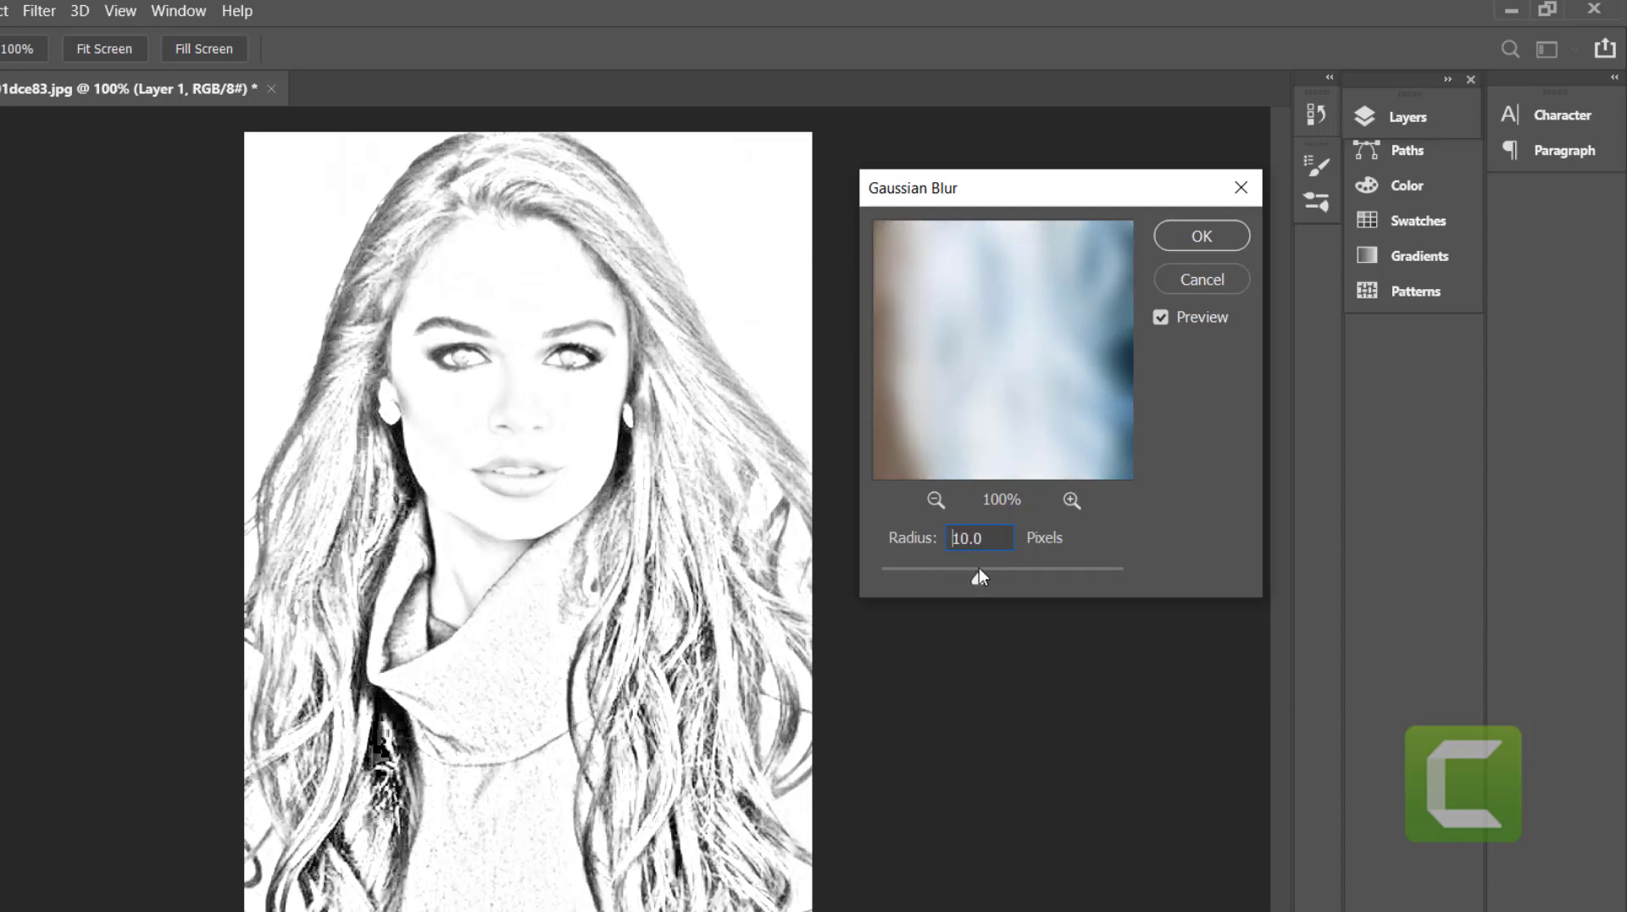
drag(958, 566, 937, 568)
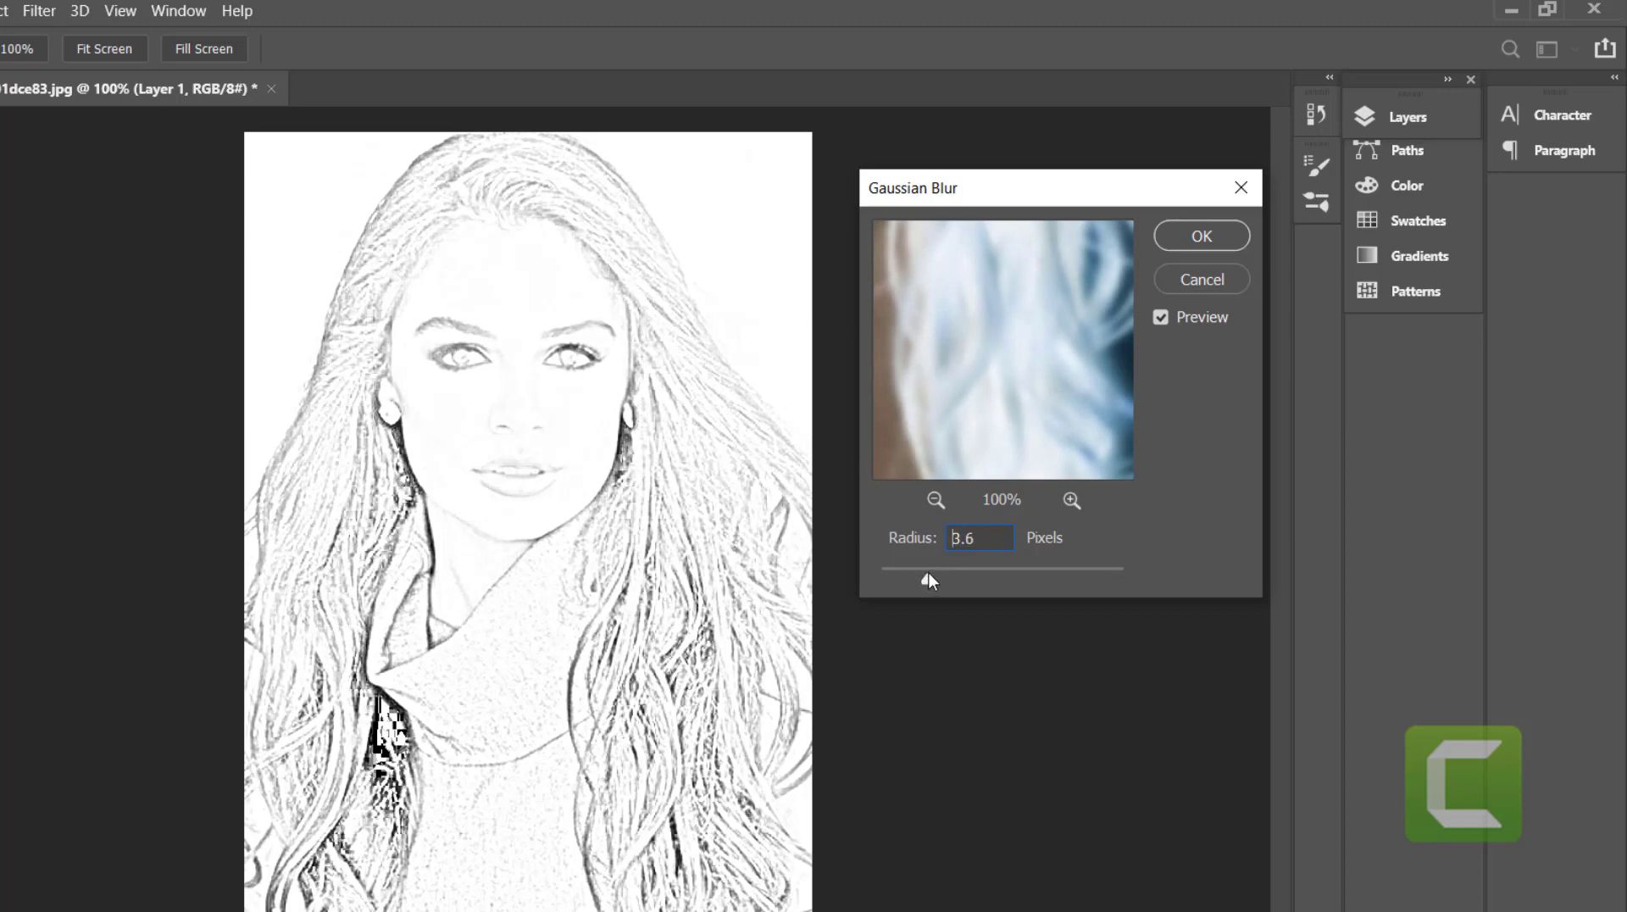
drag(932, 572, 946, 580)
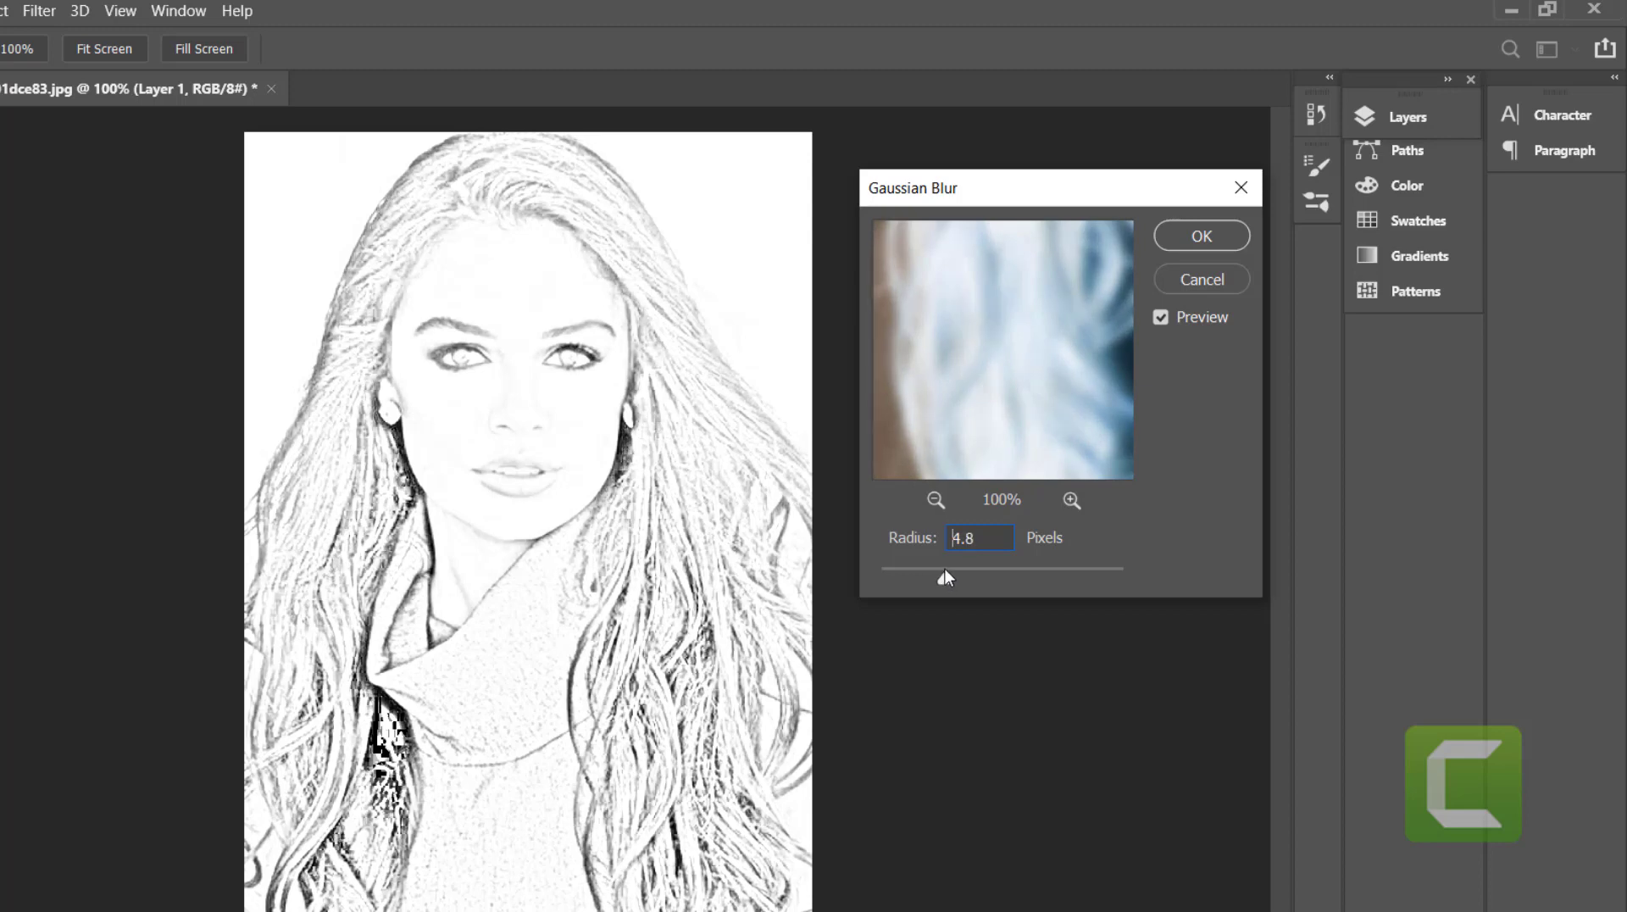
drag(942, 567, 943, 579)
click(1213, 243)
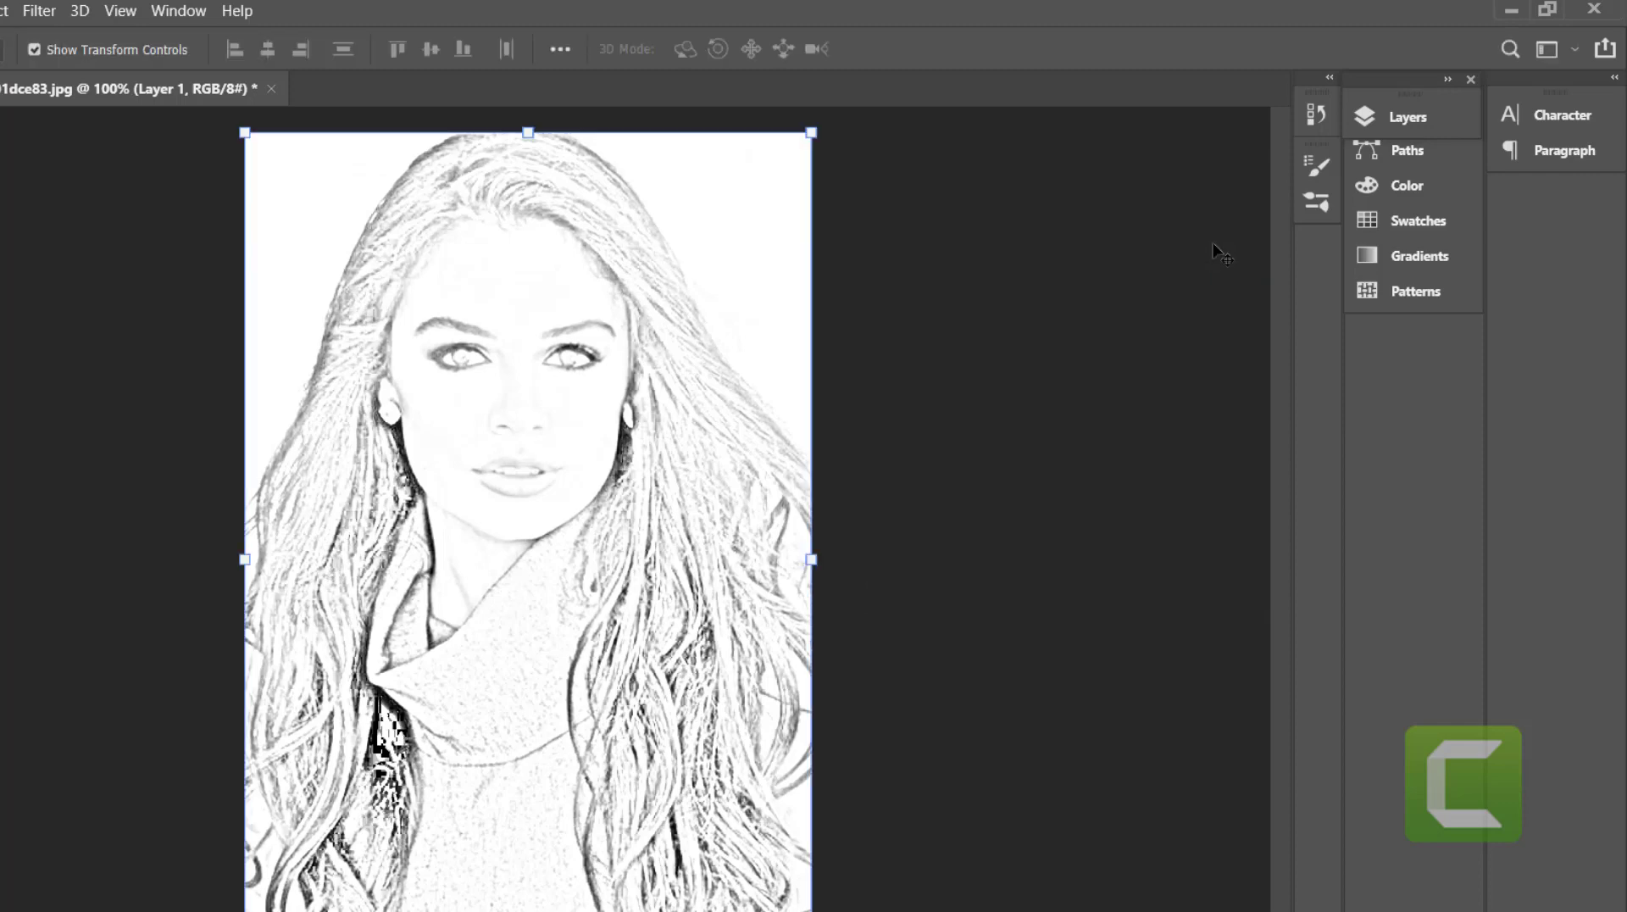
Step: Add a Curves adjustment layer above Layer 1 and lower the RGB curve's midpoint to input 138, output 117
click(1386, 119)
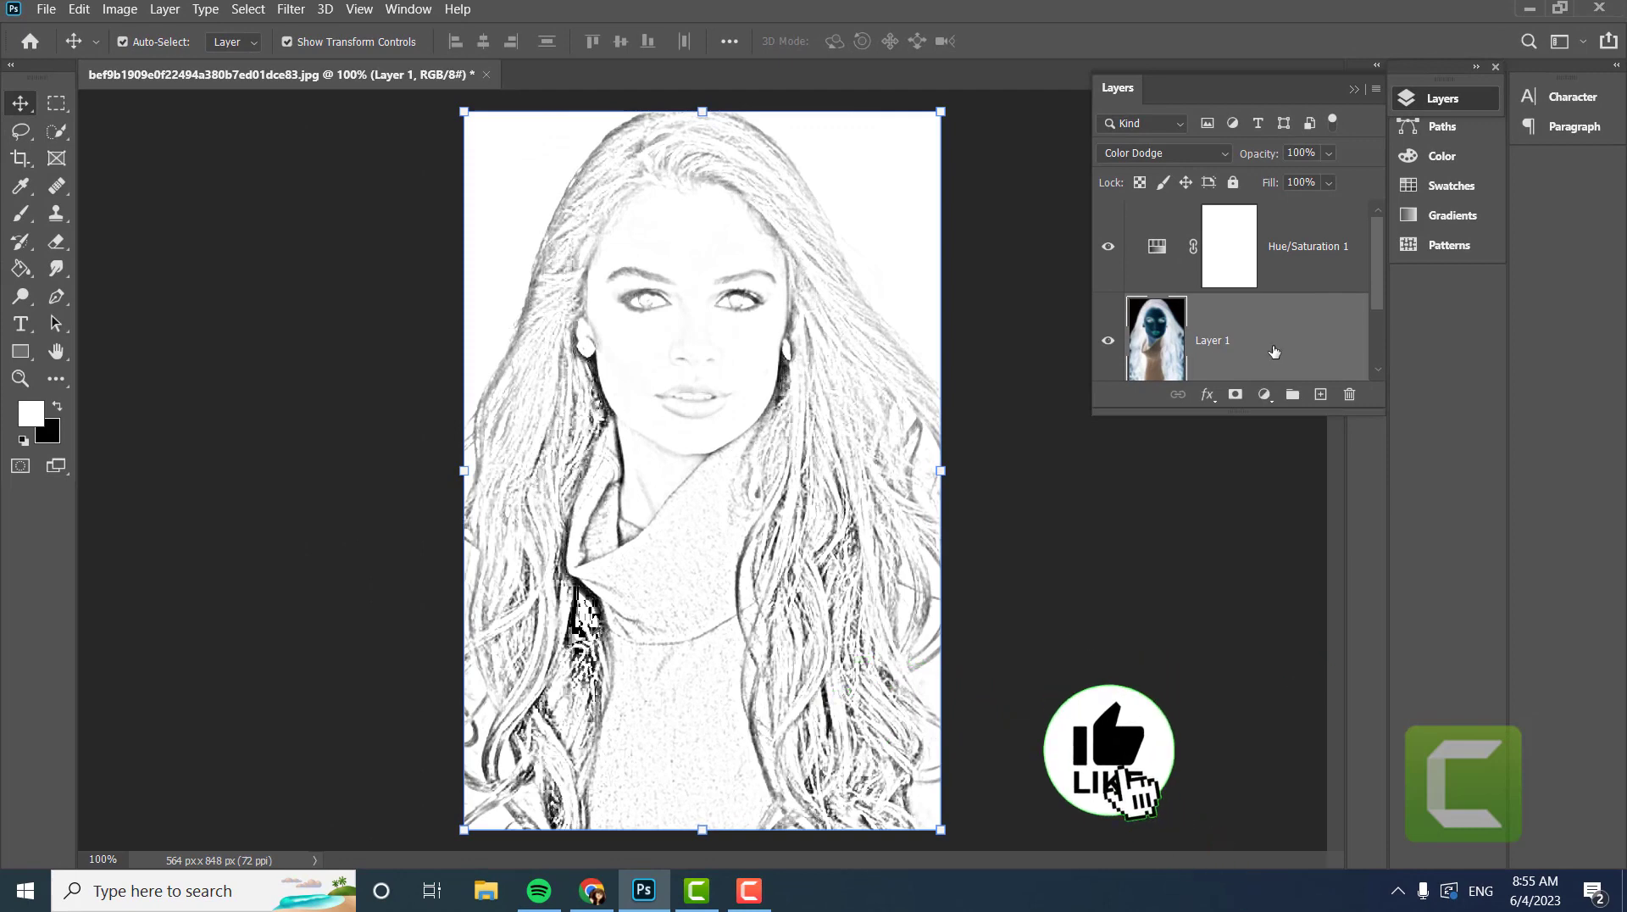
click(1264, 395)
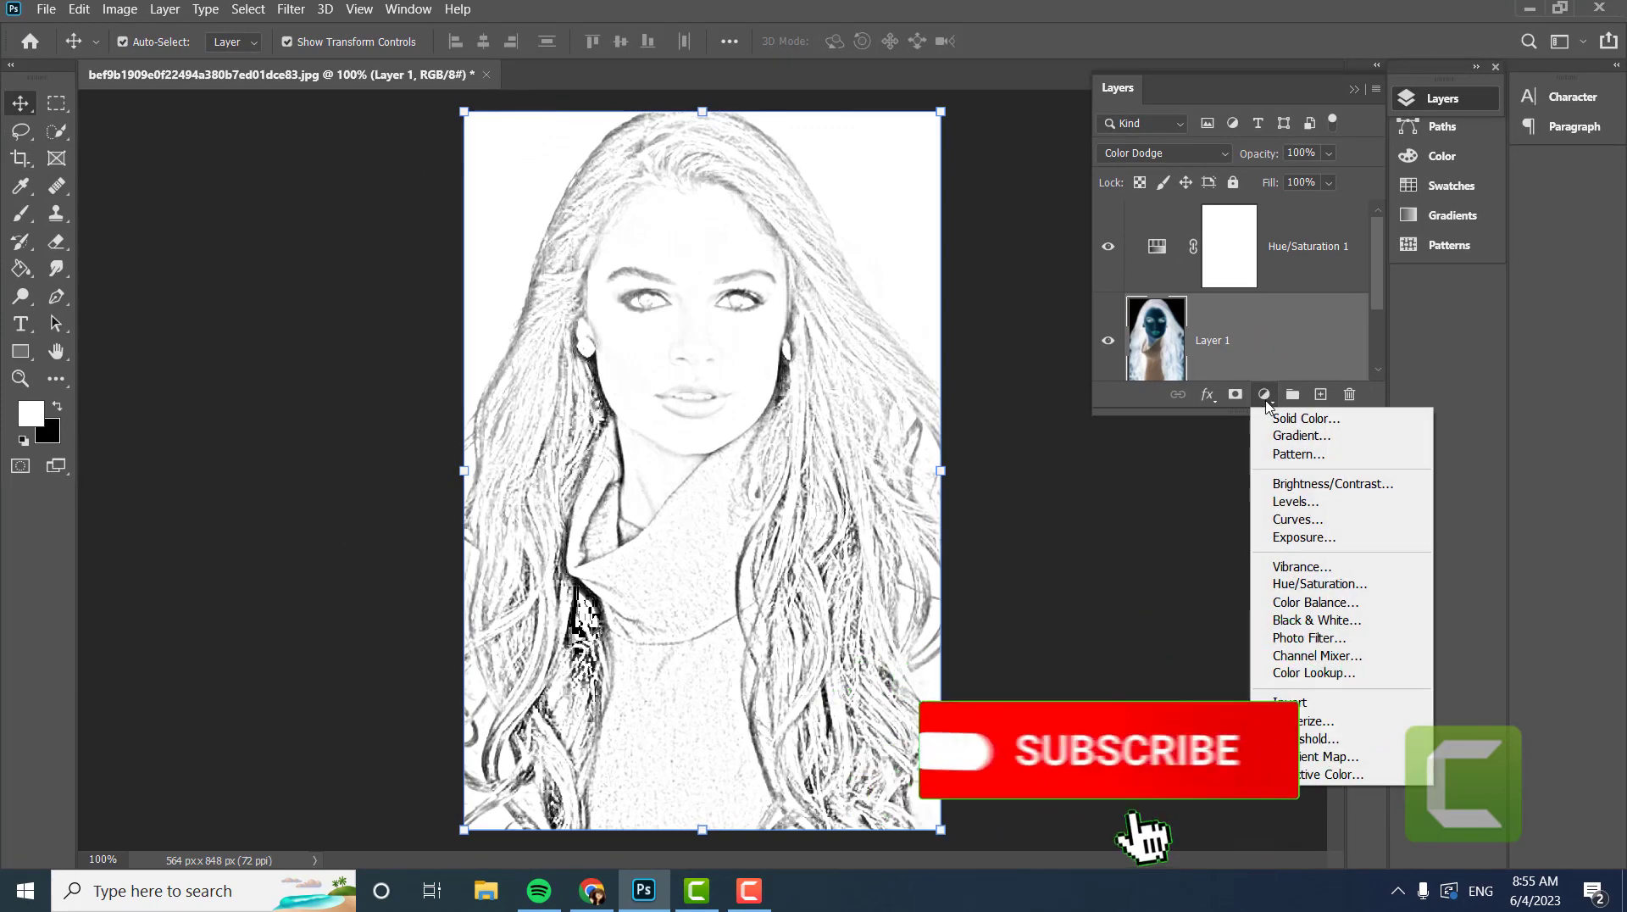
click(1322, 519)
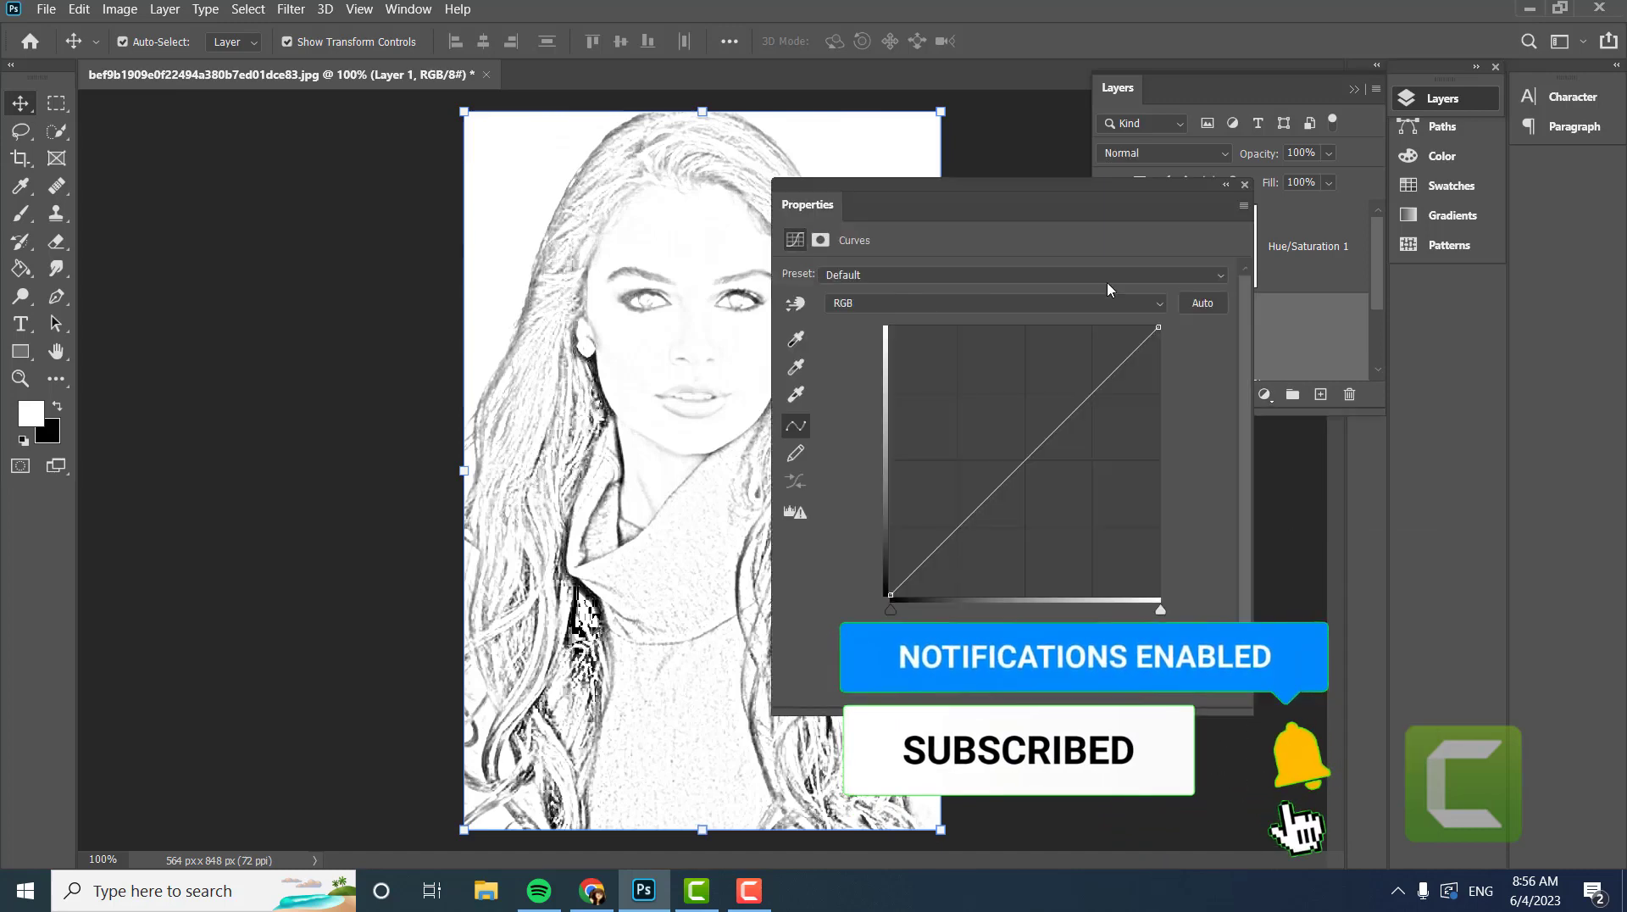
drag(1039, 206, 1127, 100)
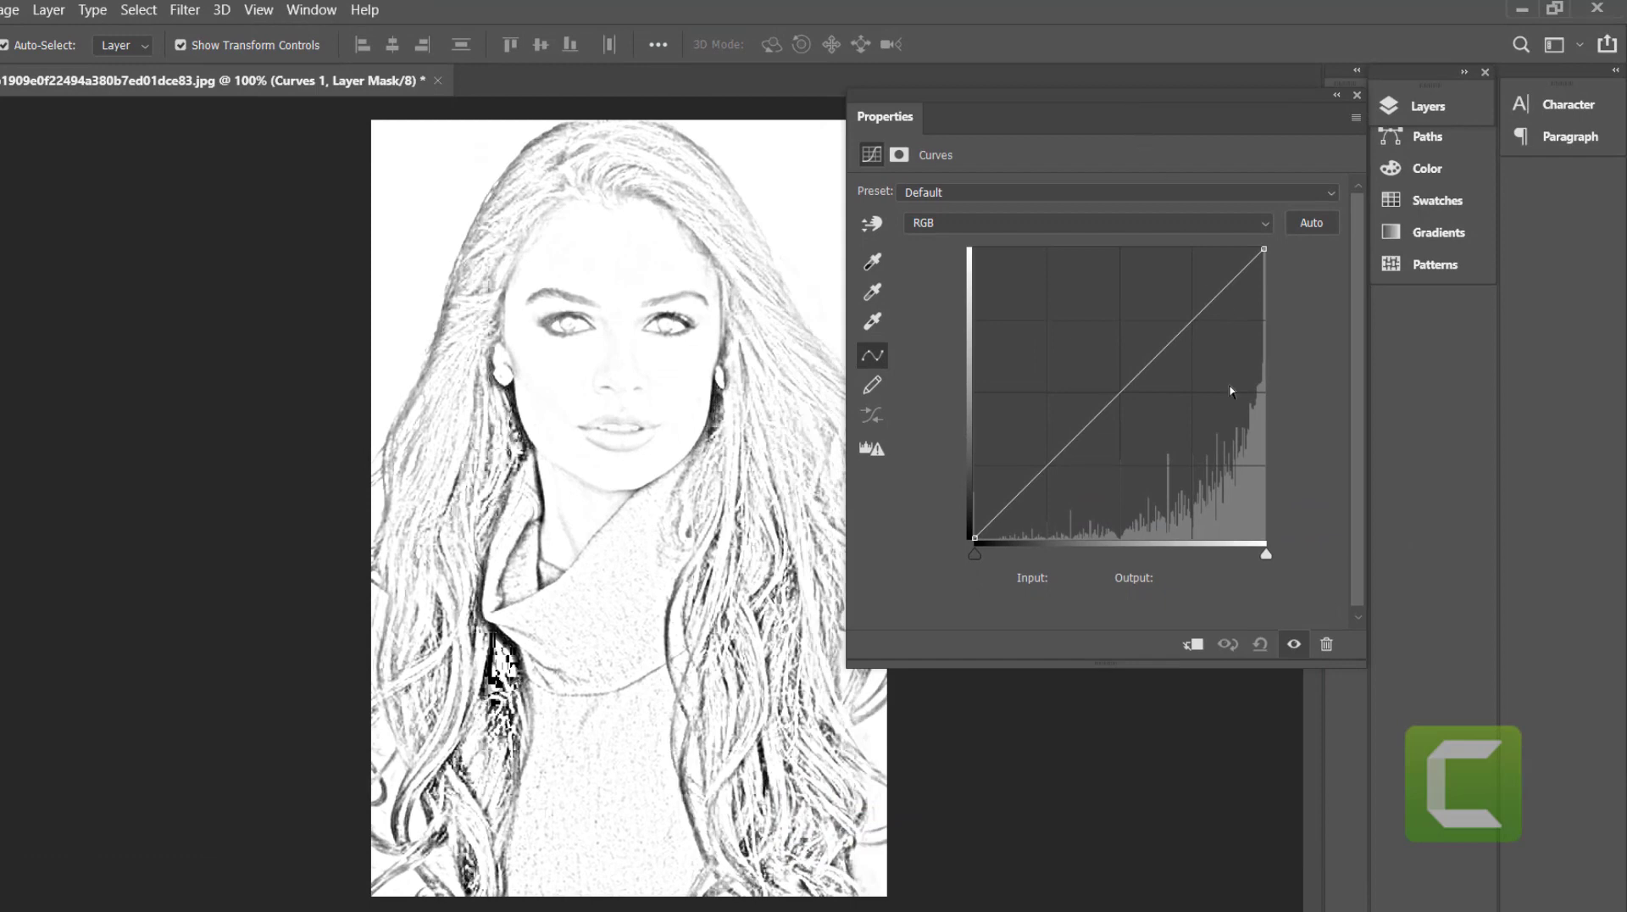
drag(1120, 391, 1132, 406)
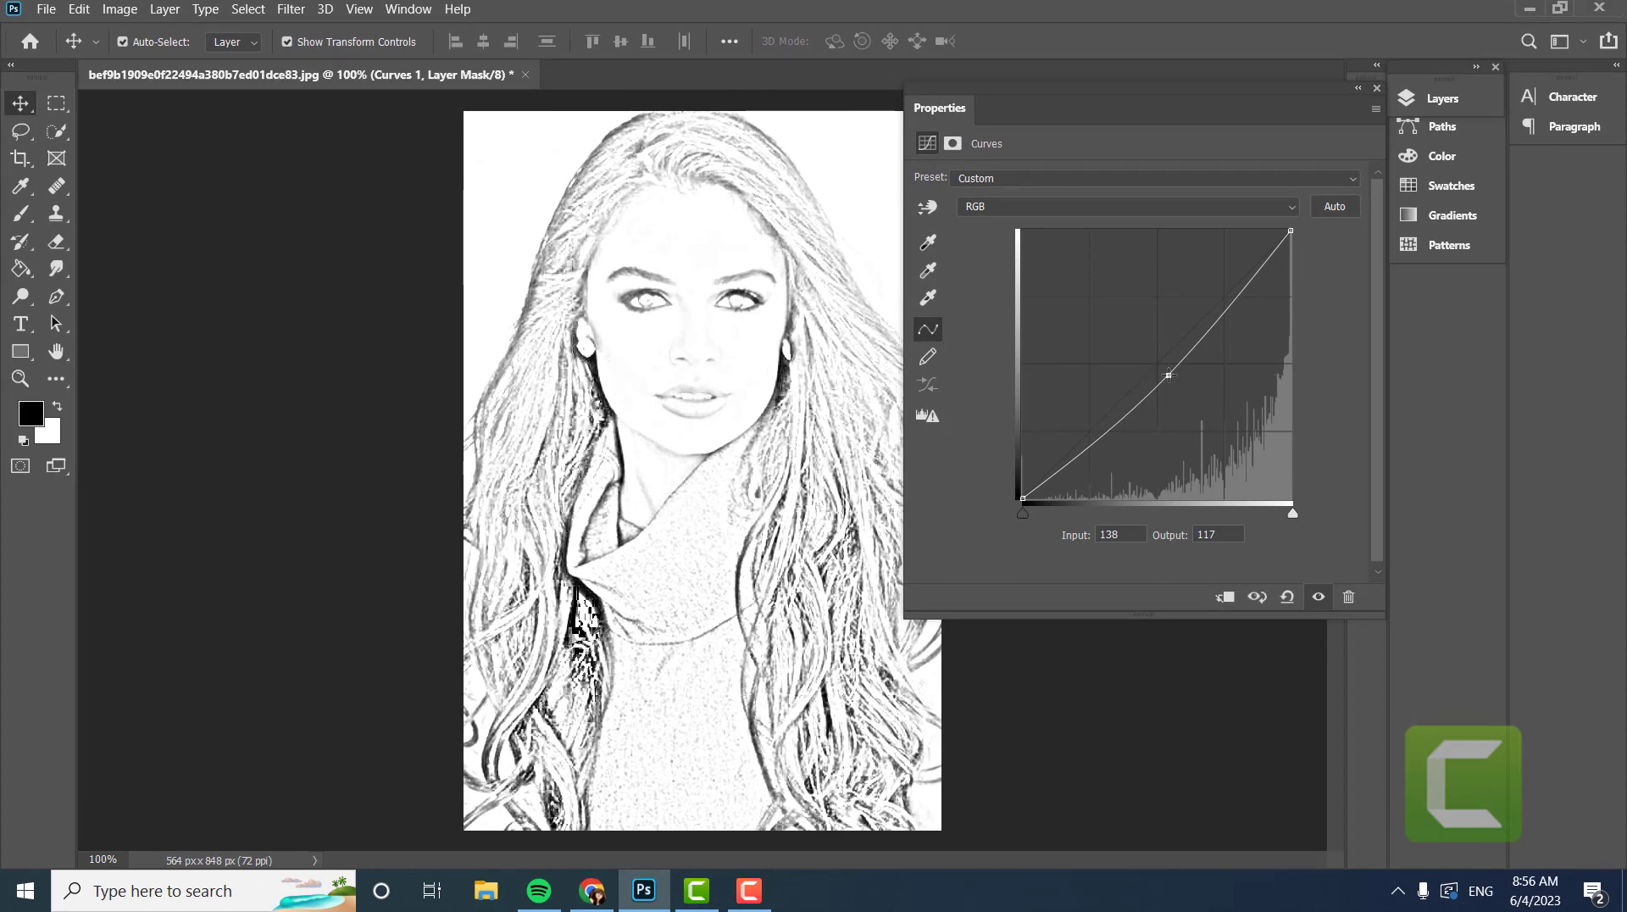
click(1375, 93)
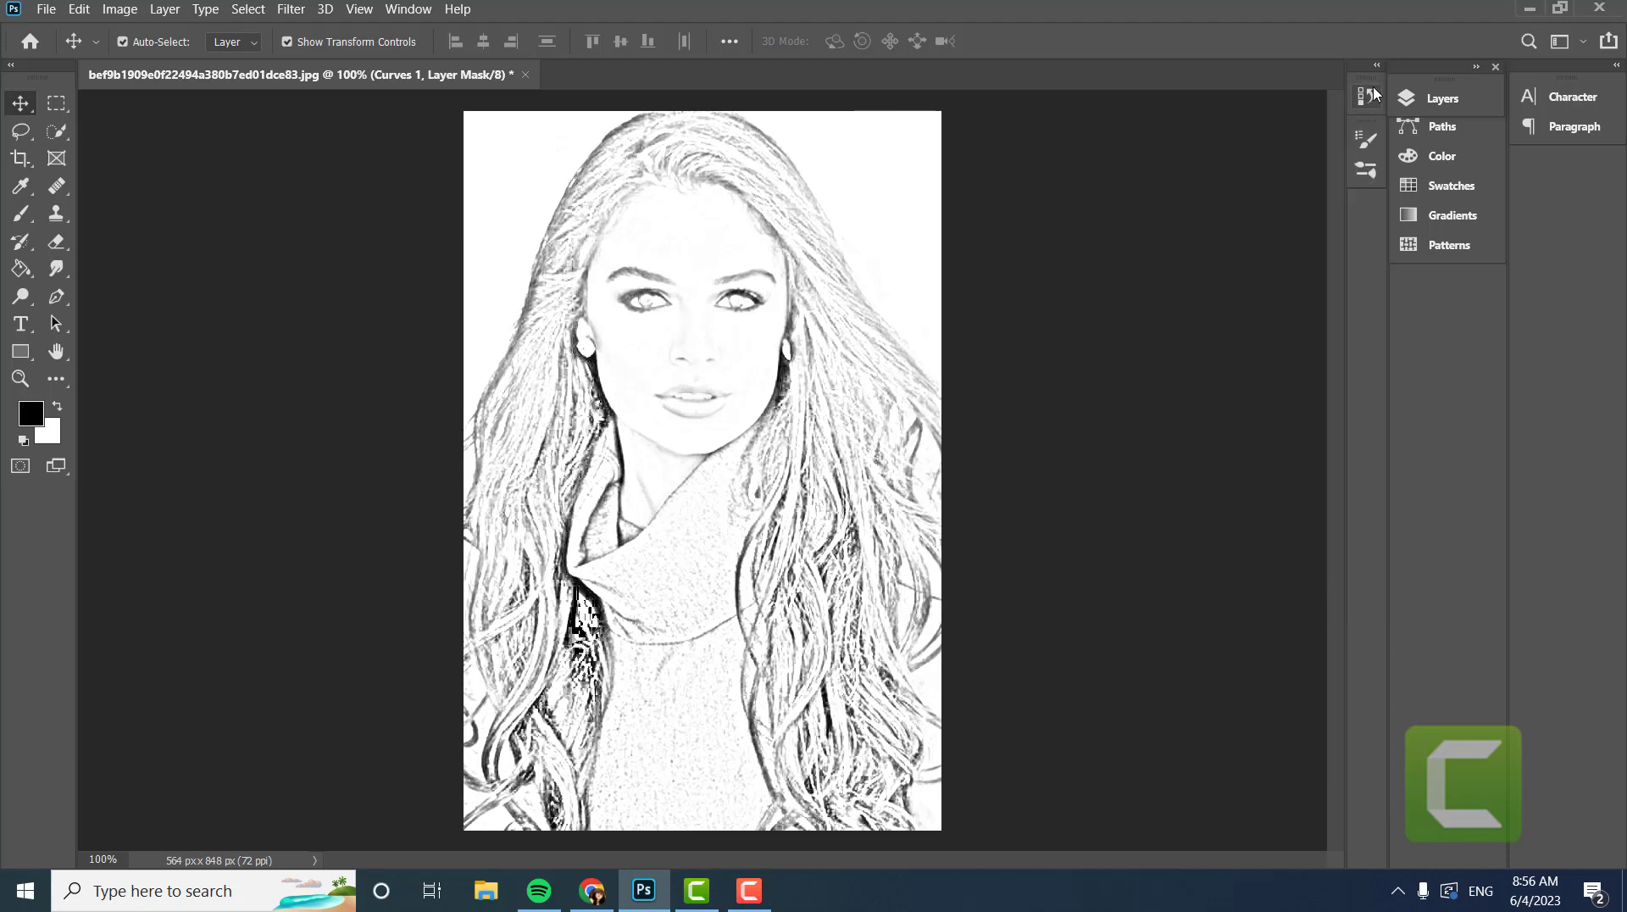
Step: Add a Brightness/Contrast adjustment layer directly above Layer 1 and raise its contrast slightly
click(1438, 105)
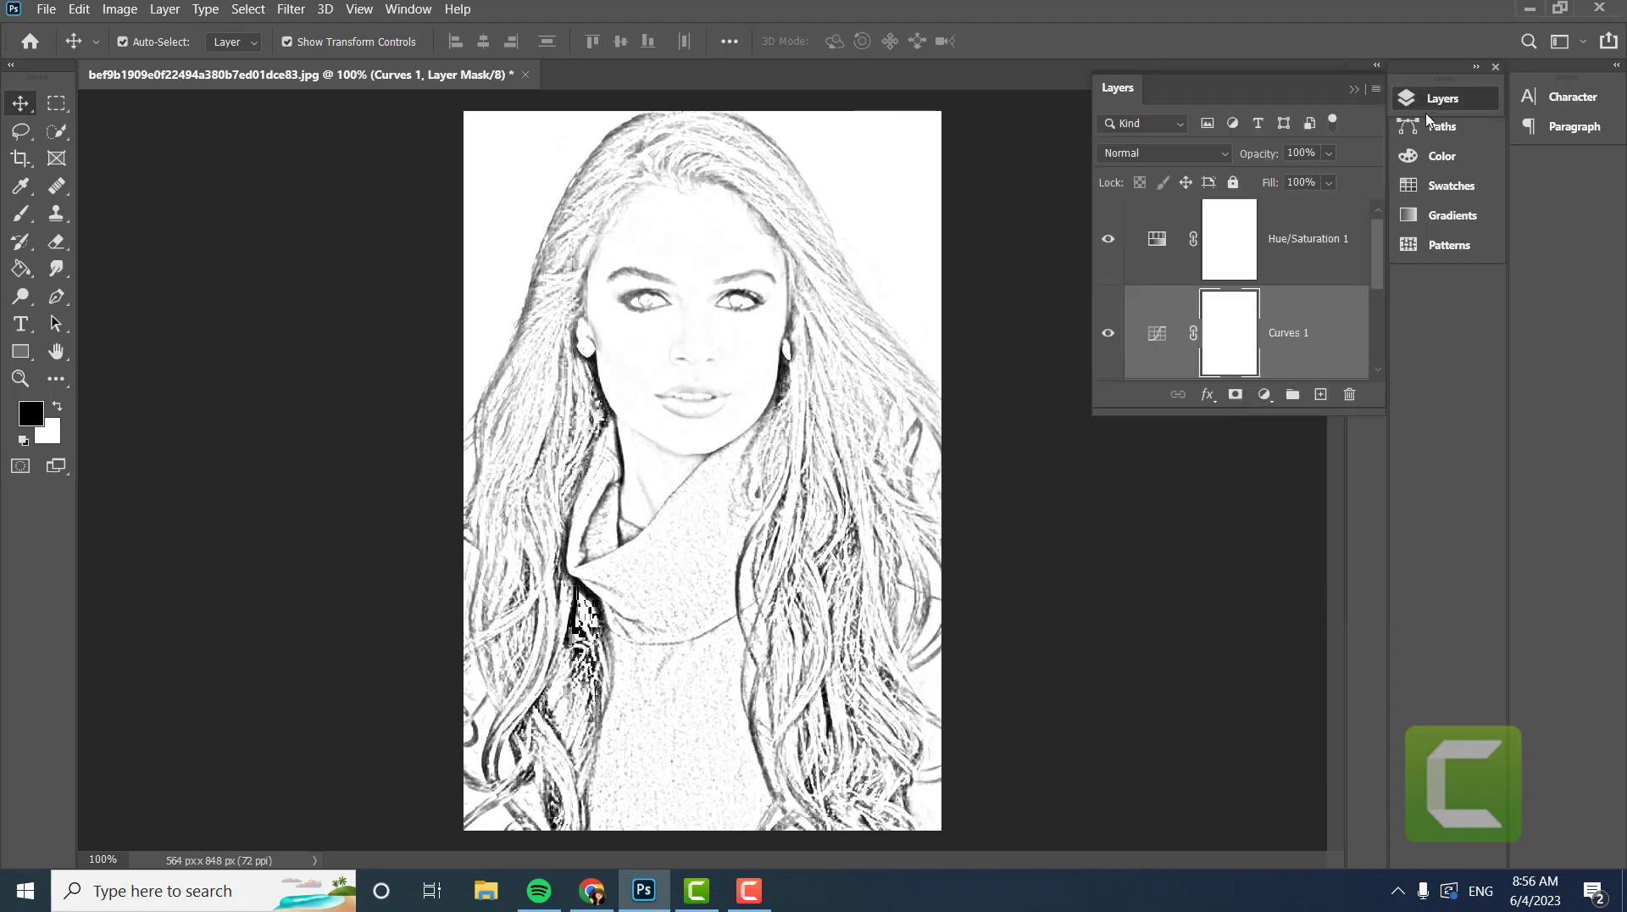
scroll(1305, 325, down, 2)
click(1269, 255)
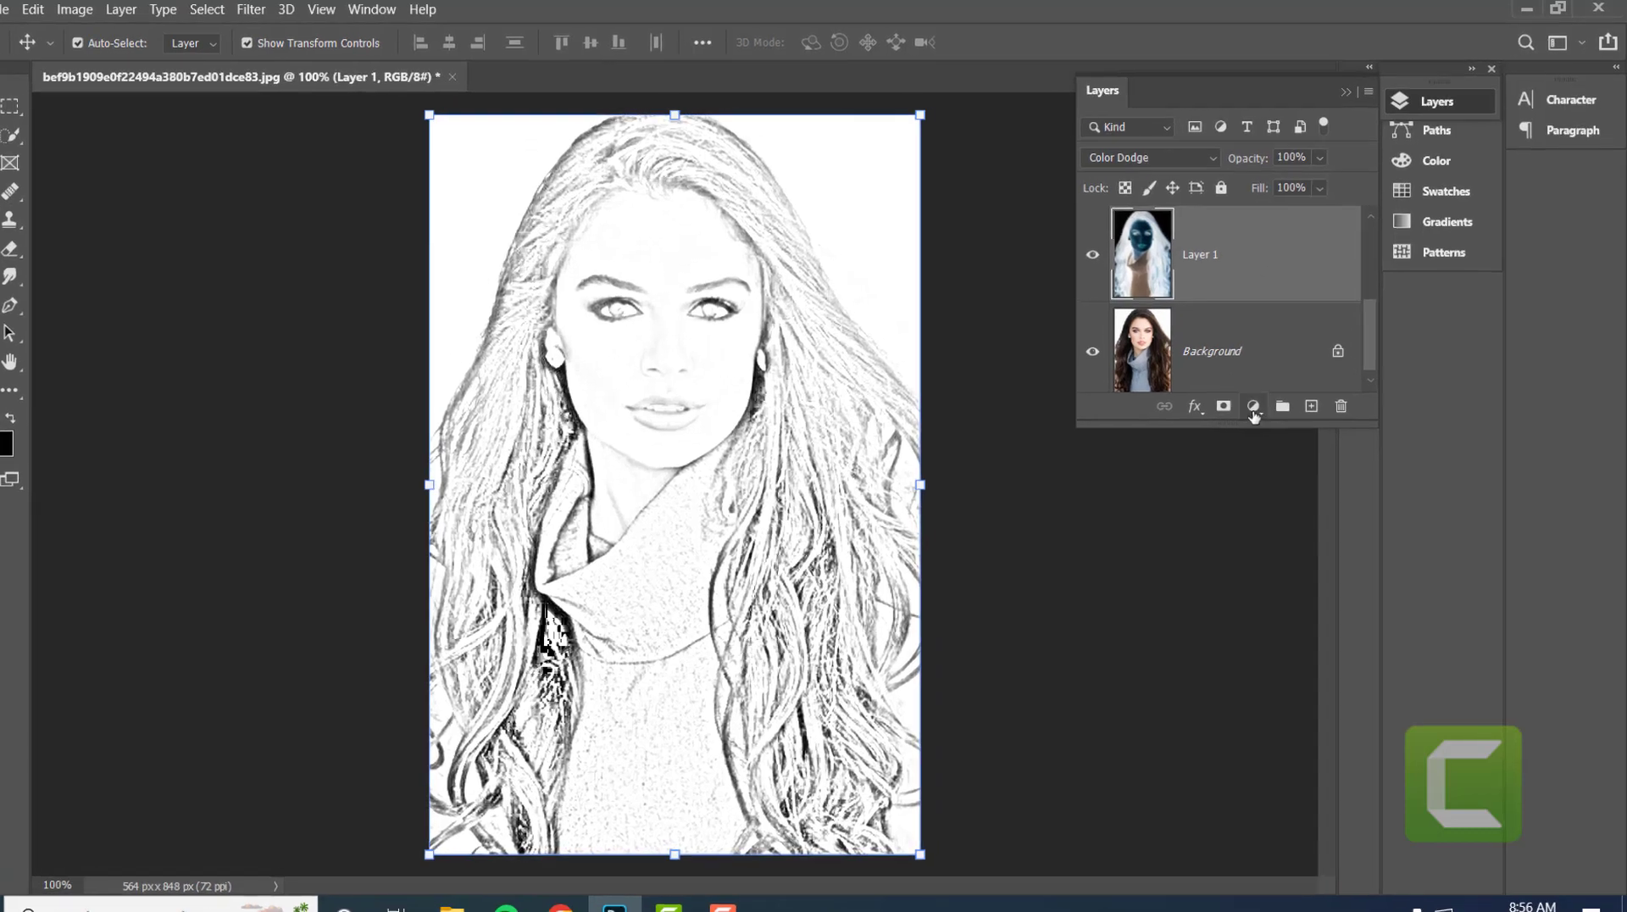
click(1264, 395)
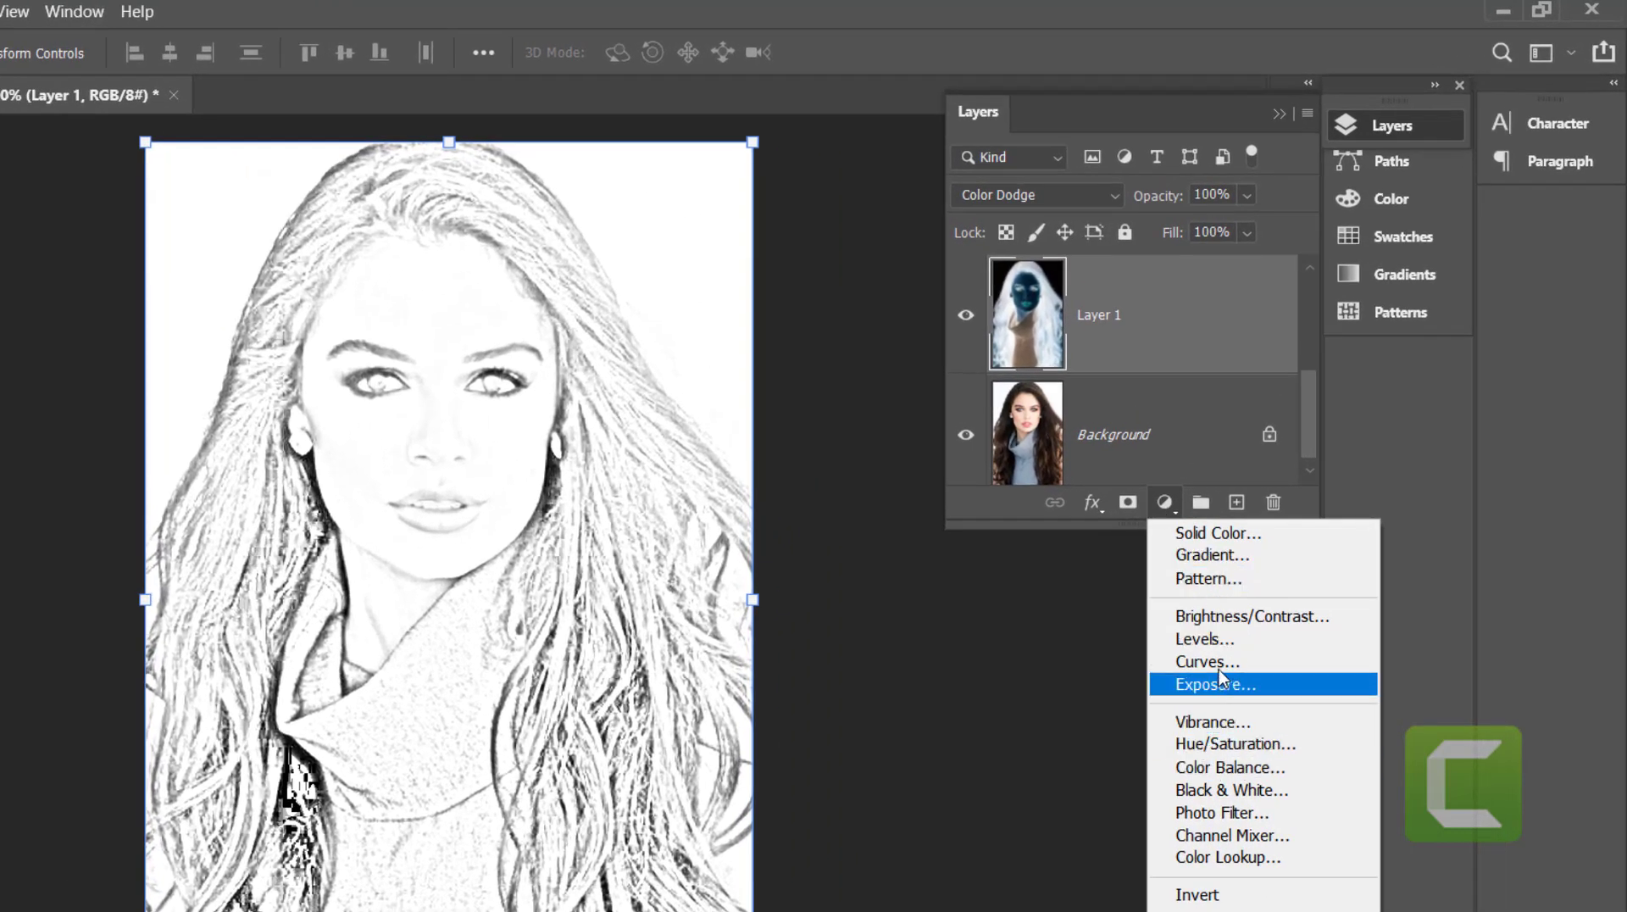
click(1249, 619)
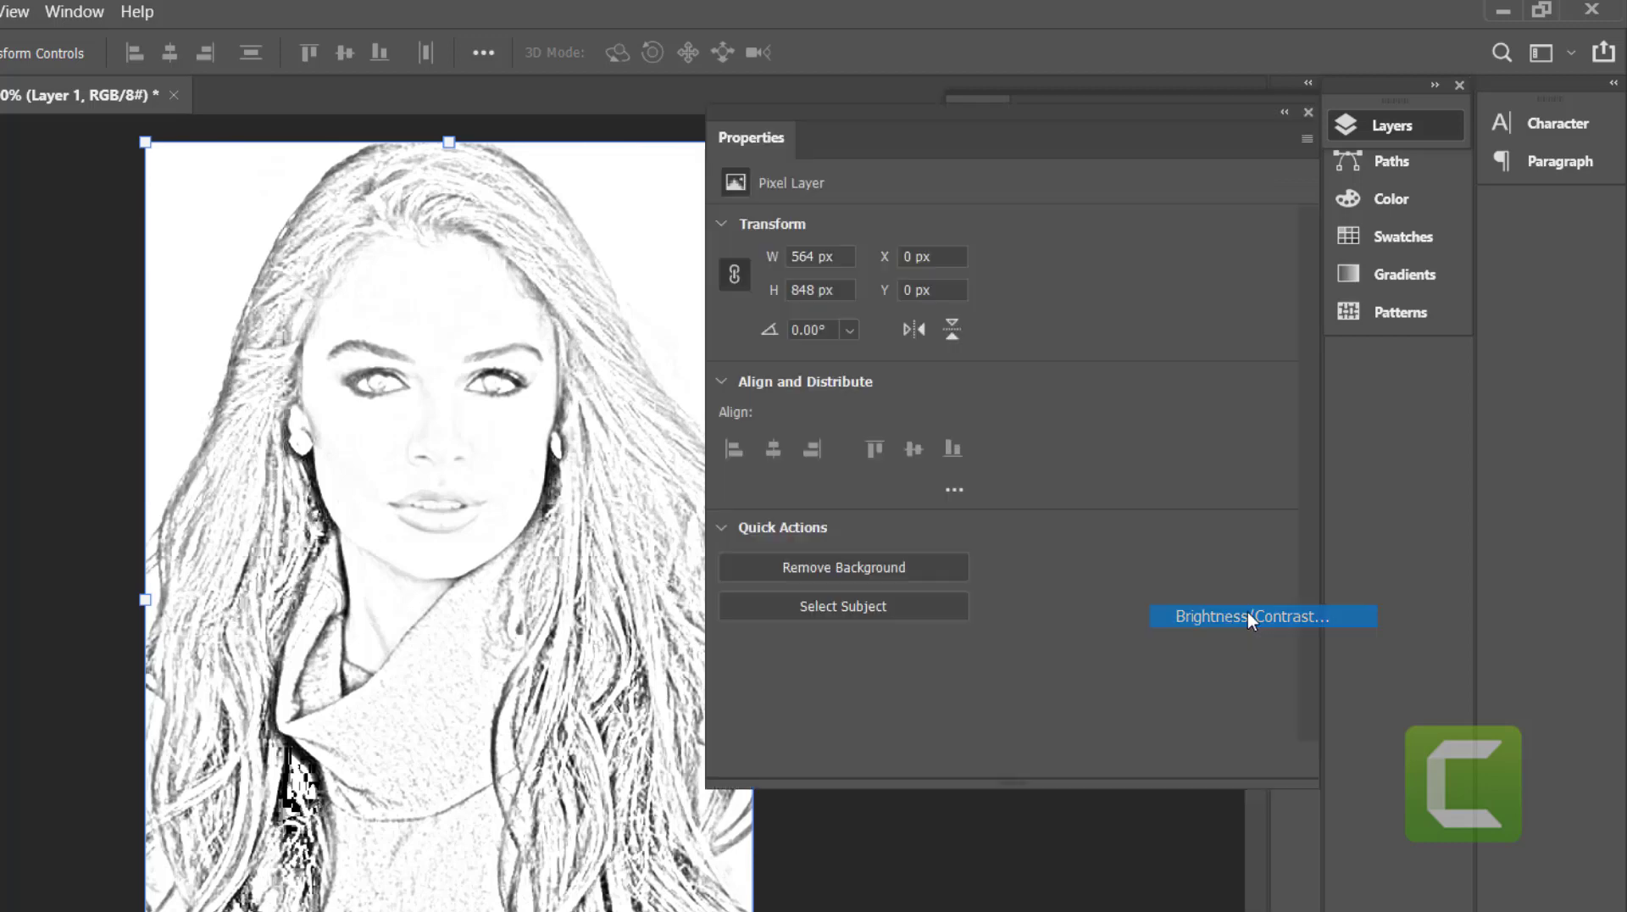
drag(1009, 129, 1000, 261)
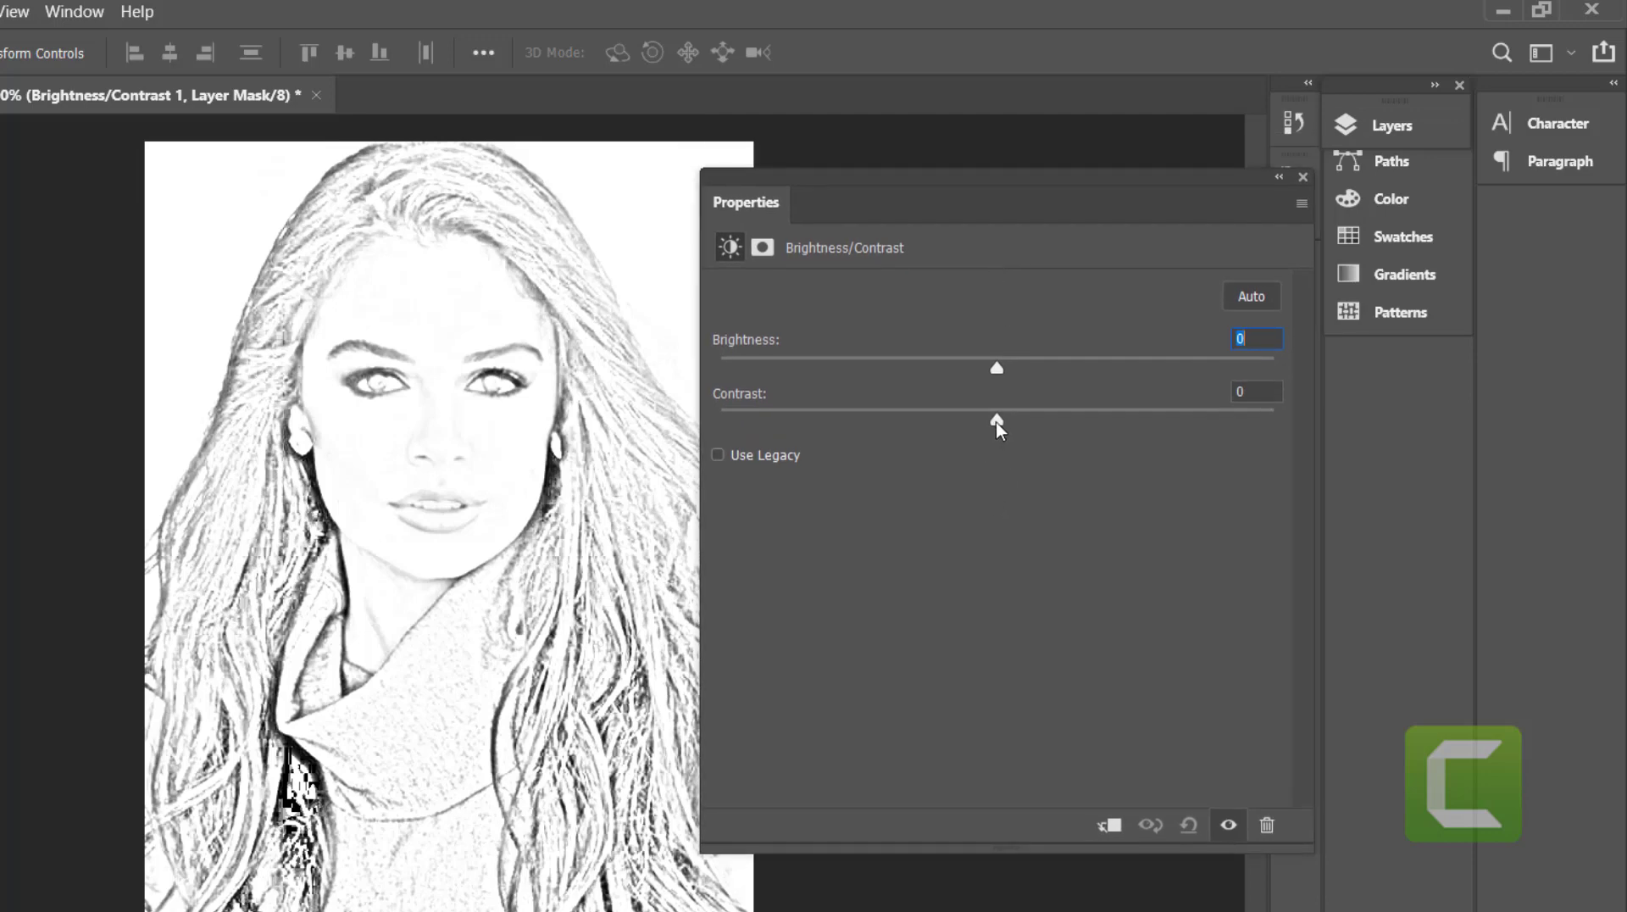
drag(999, 419, 1031, 426)
click(1302, 177)
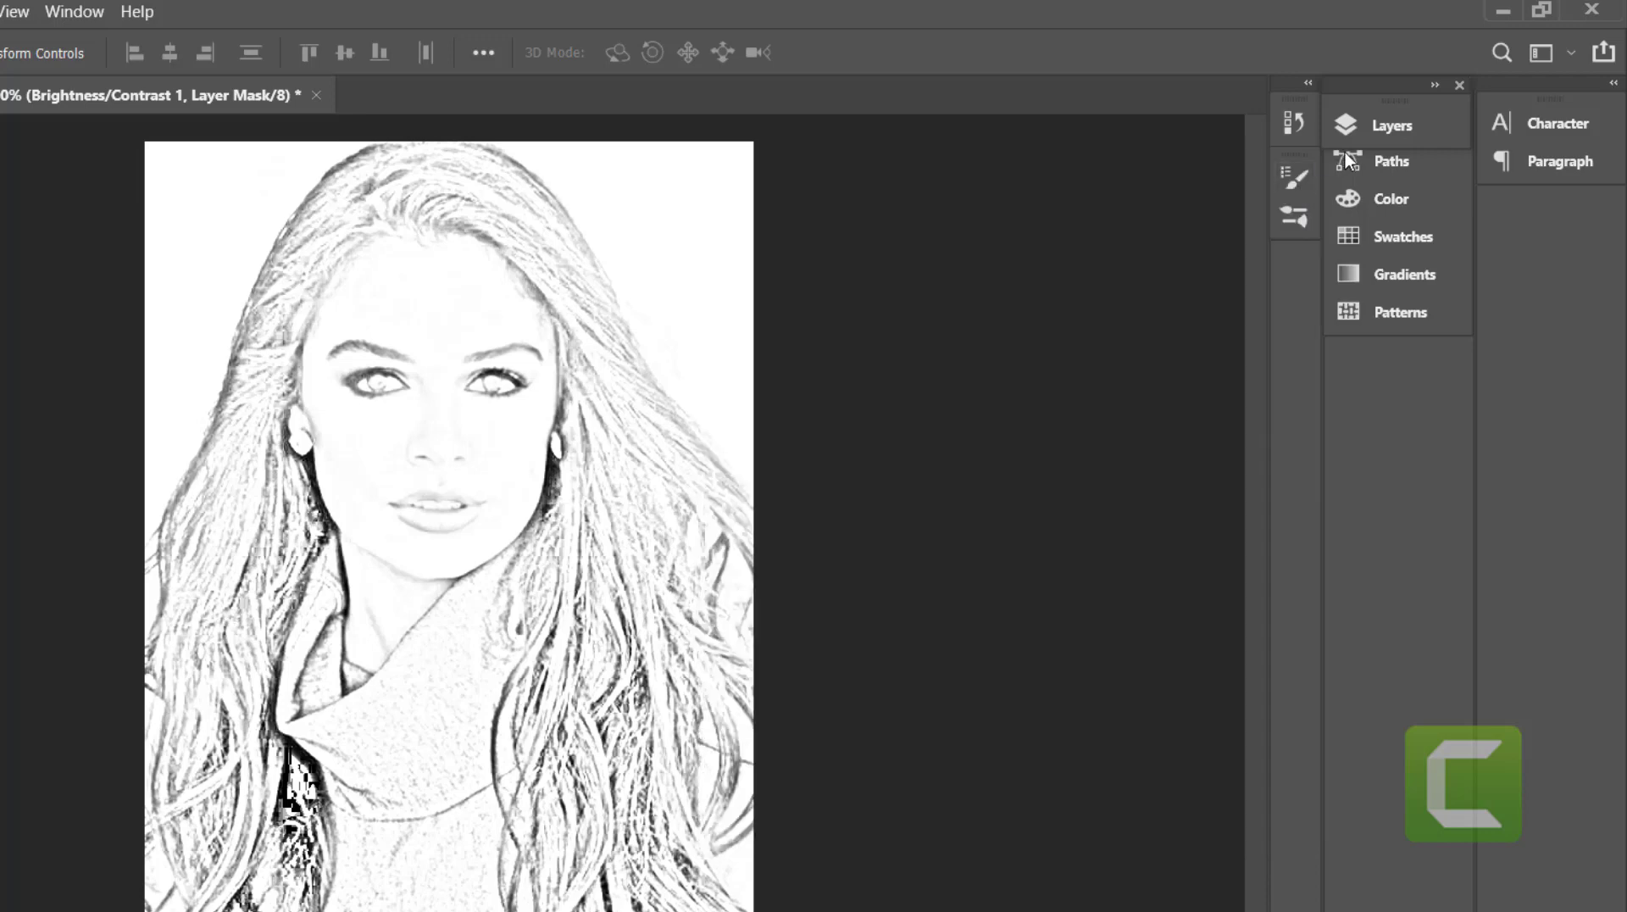
Step: Add an Exposure adjustment layer directly above Layer 1 and move its settings clear of the portrait's face
click(1393, 124)
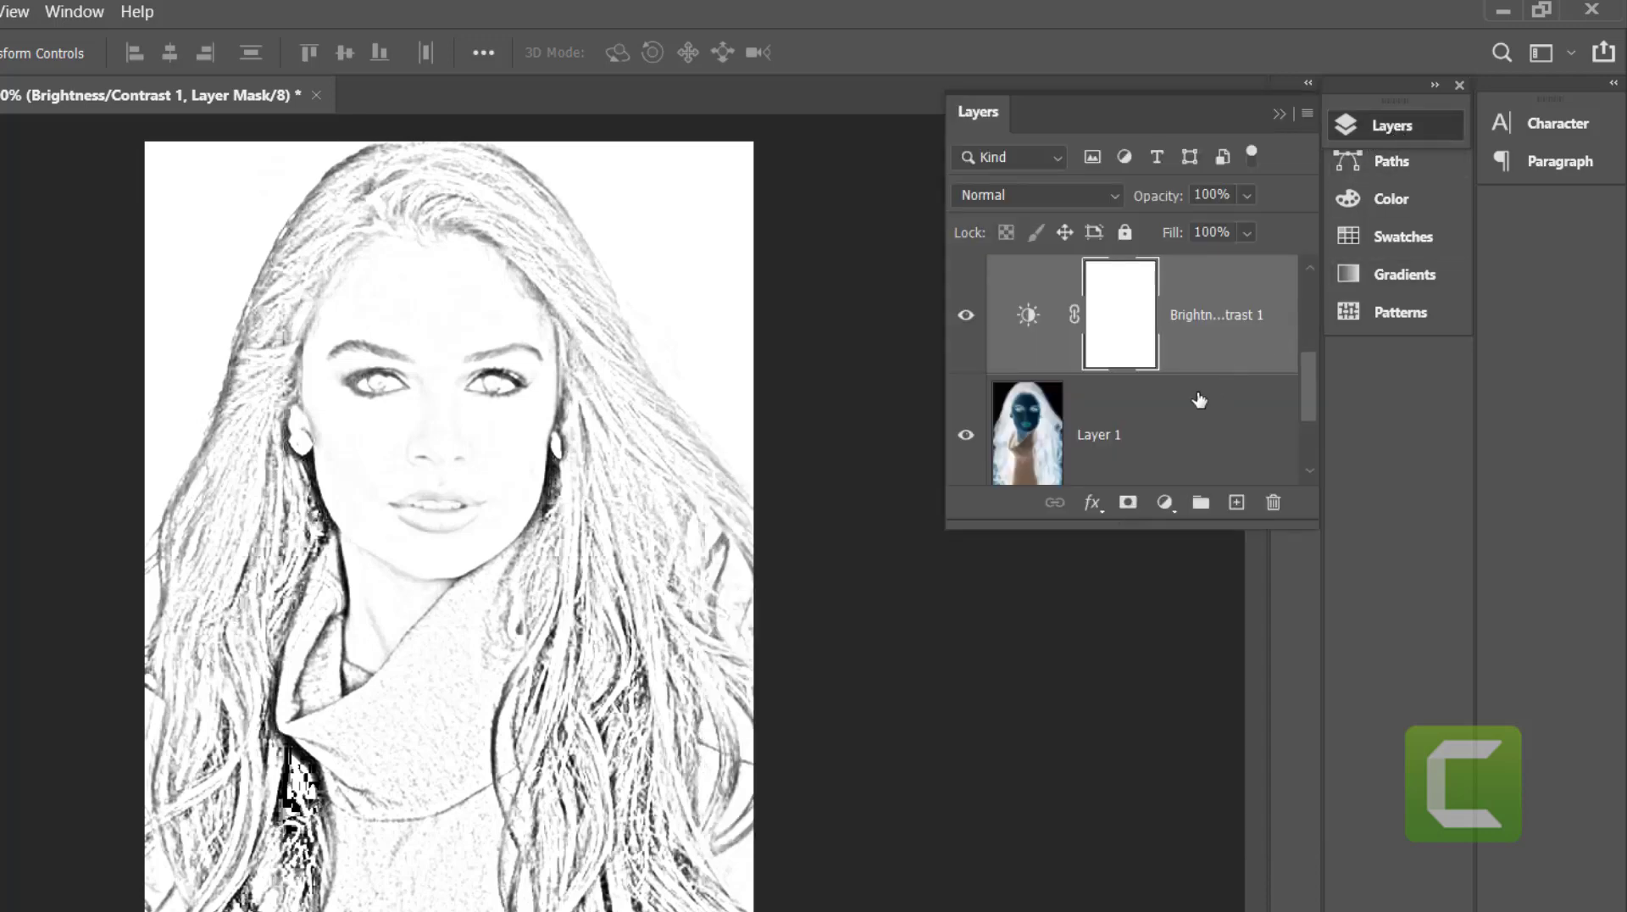
click(1153, 432)
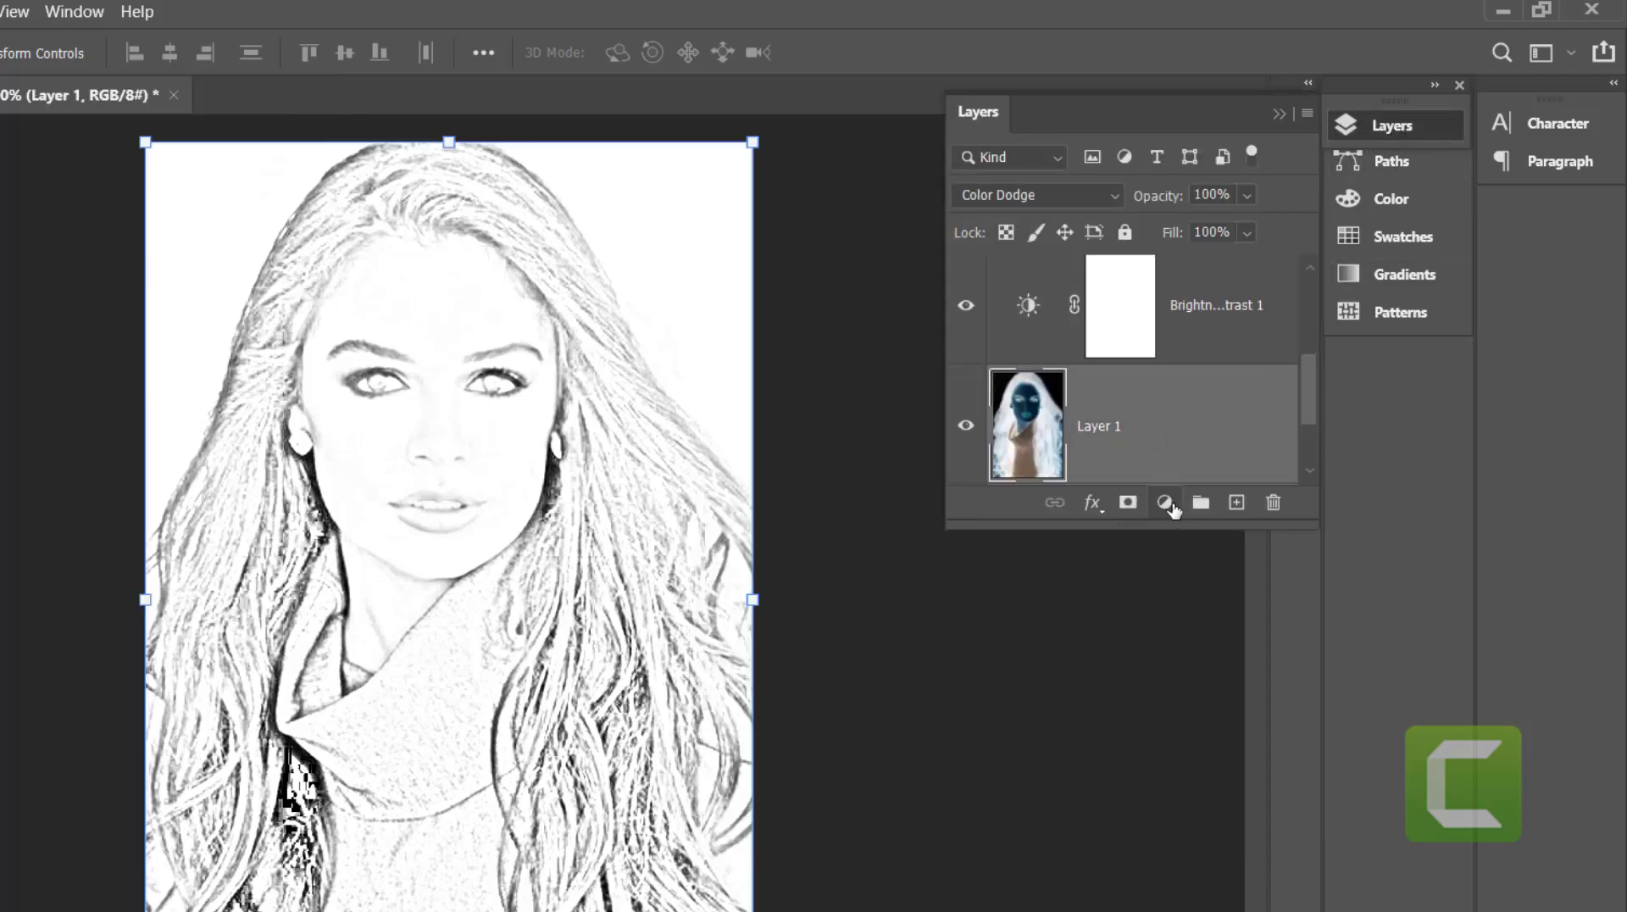
click(1166, 503)
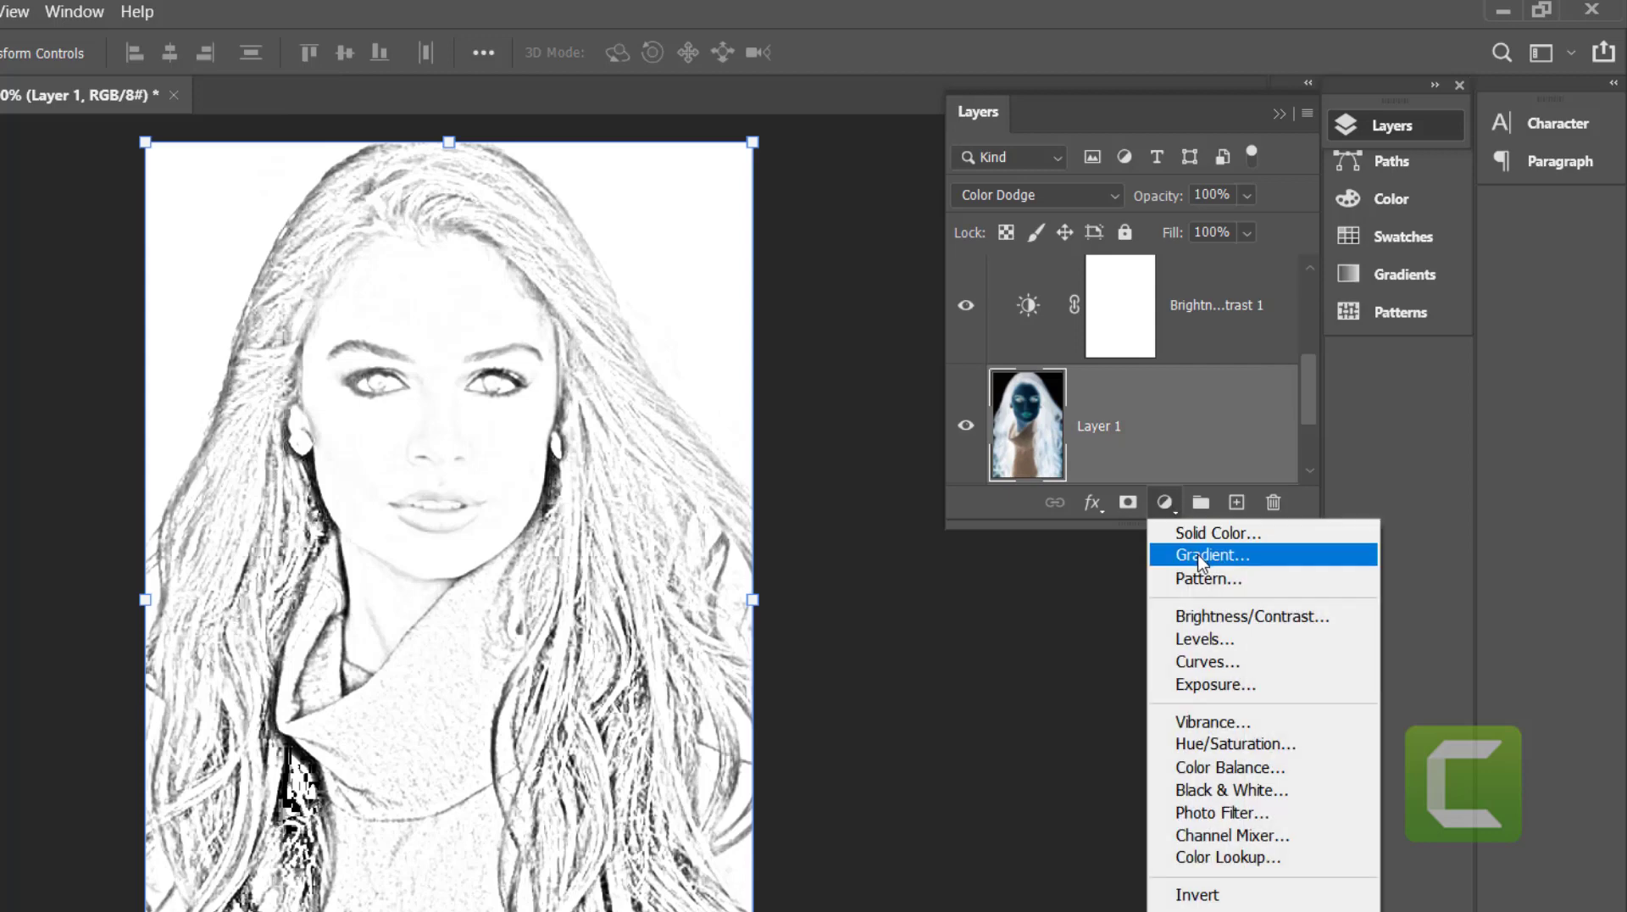
click(1246, 686)
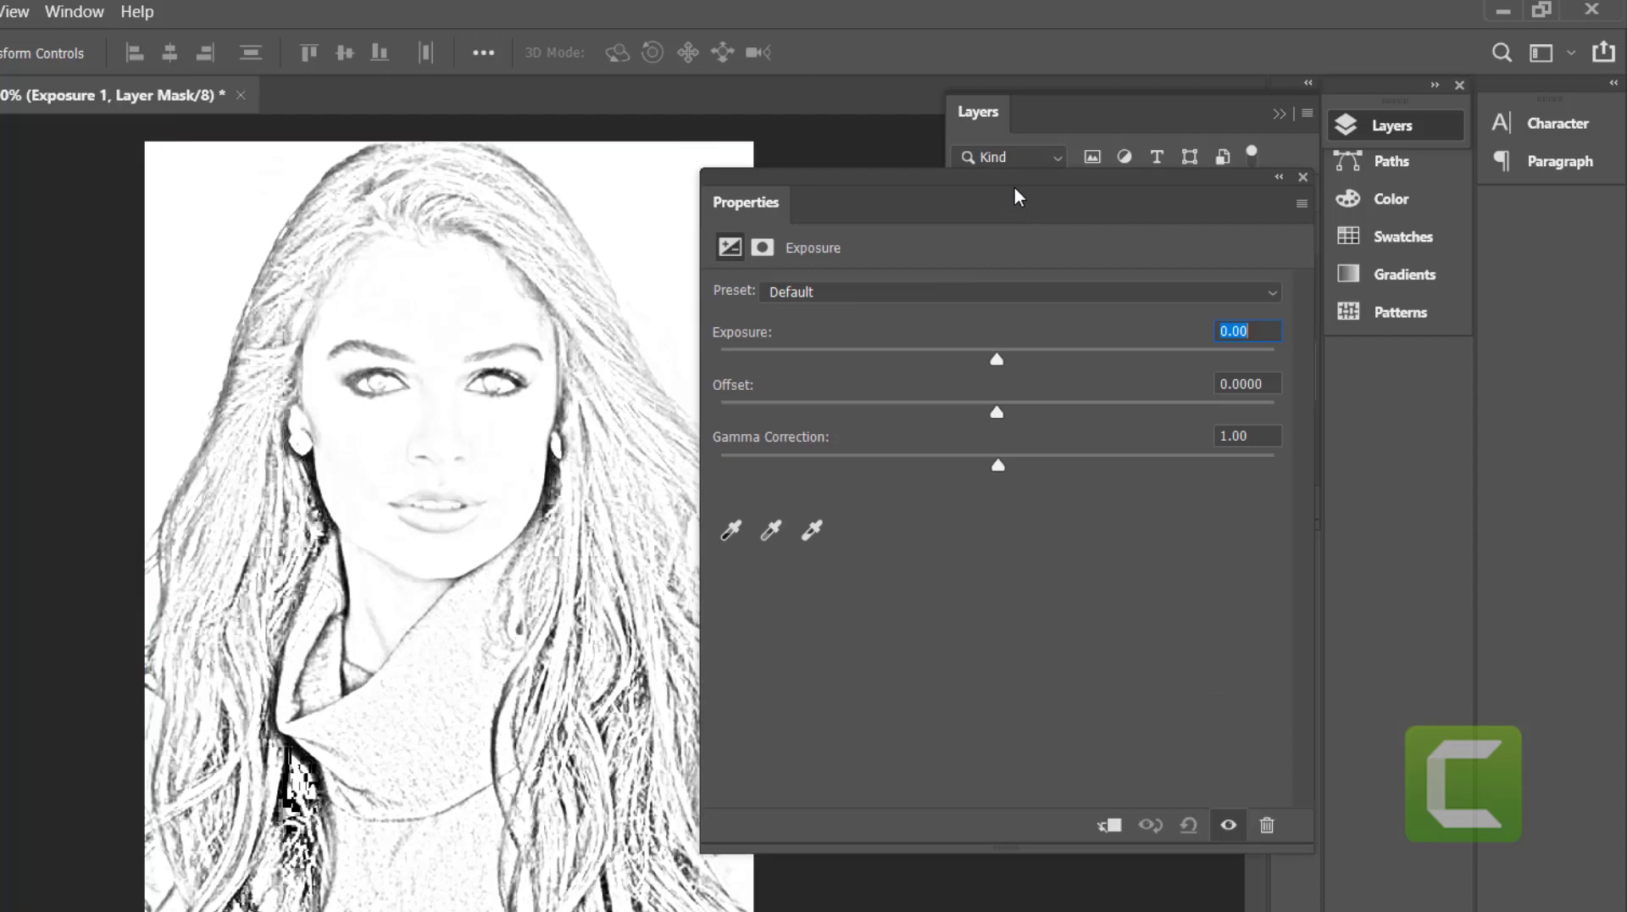
drag(1014, 186, 1011, 409)
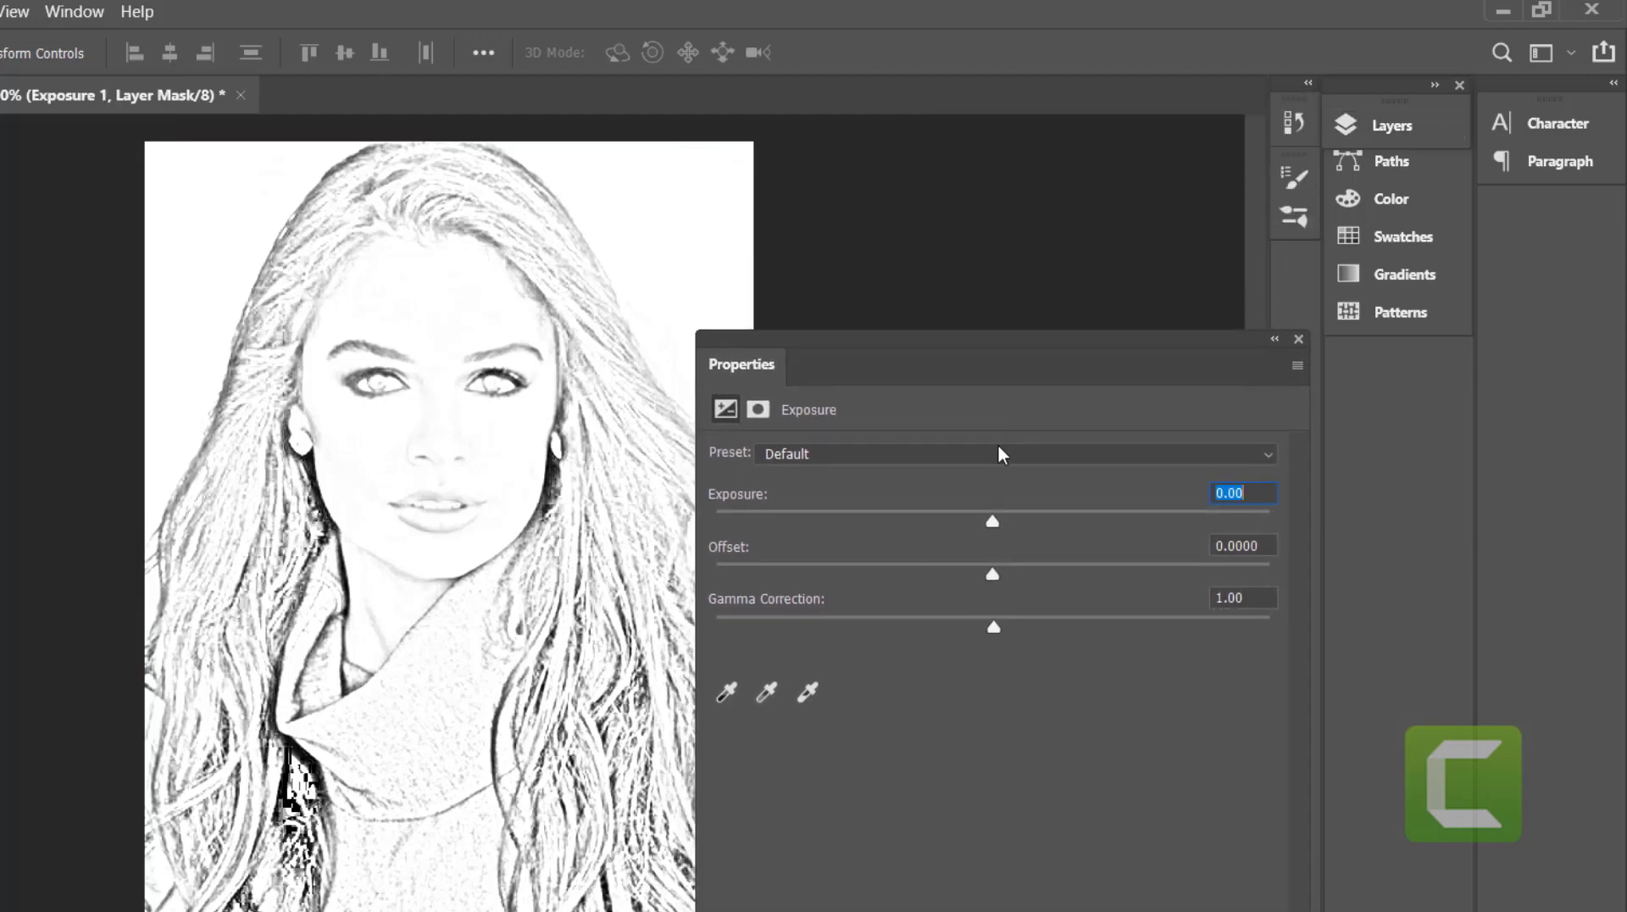
Step: Set the Exposure adjustment to exposure -0.26, offset +0.0220 and gamma correction 0.78
mouse_move(995, 525)
mouse_down()
mouse_move(1019, 524)
mouse_move(983, 512)
mouse_up()
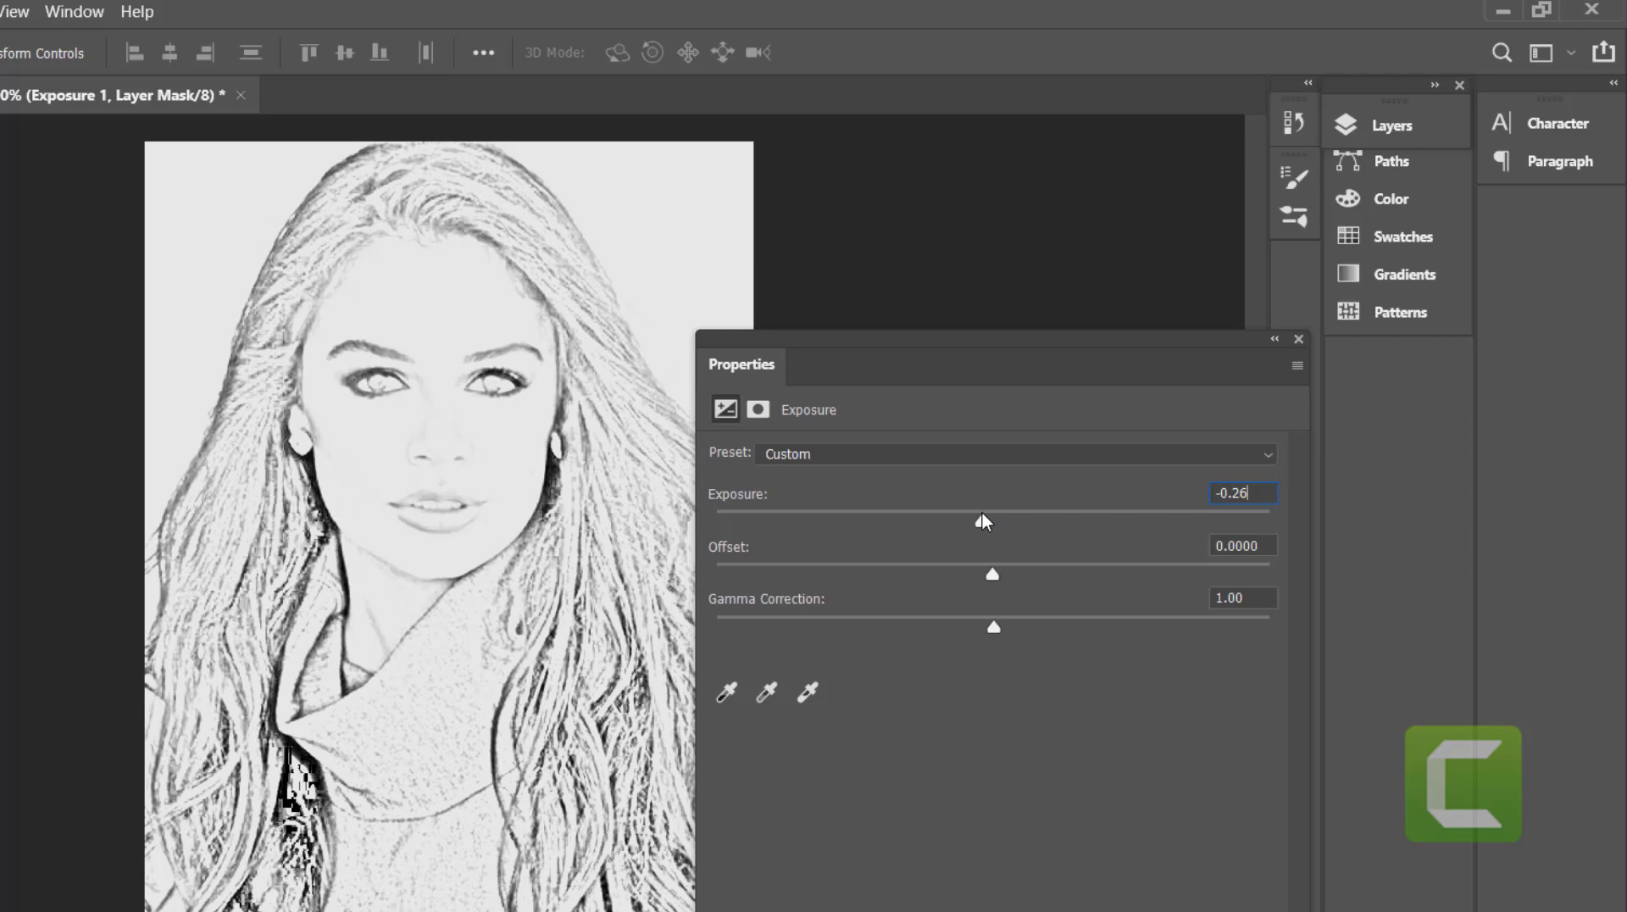
drag(992, 574, 1005, 574)
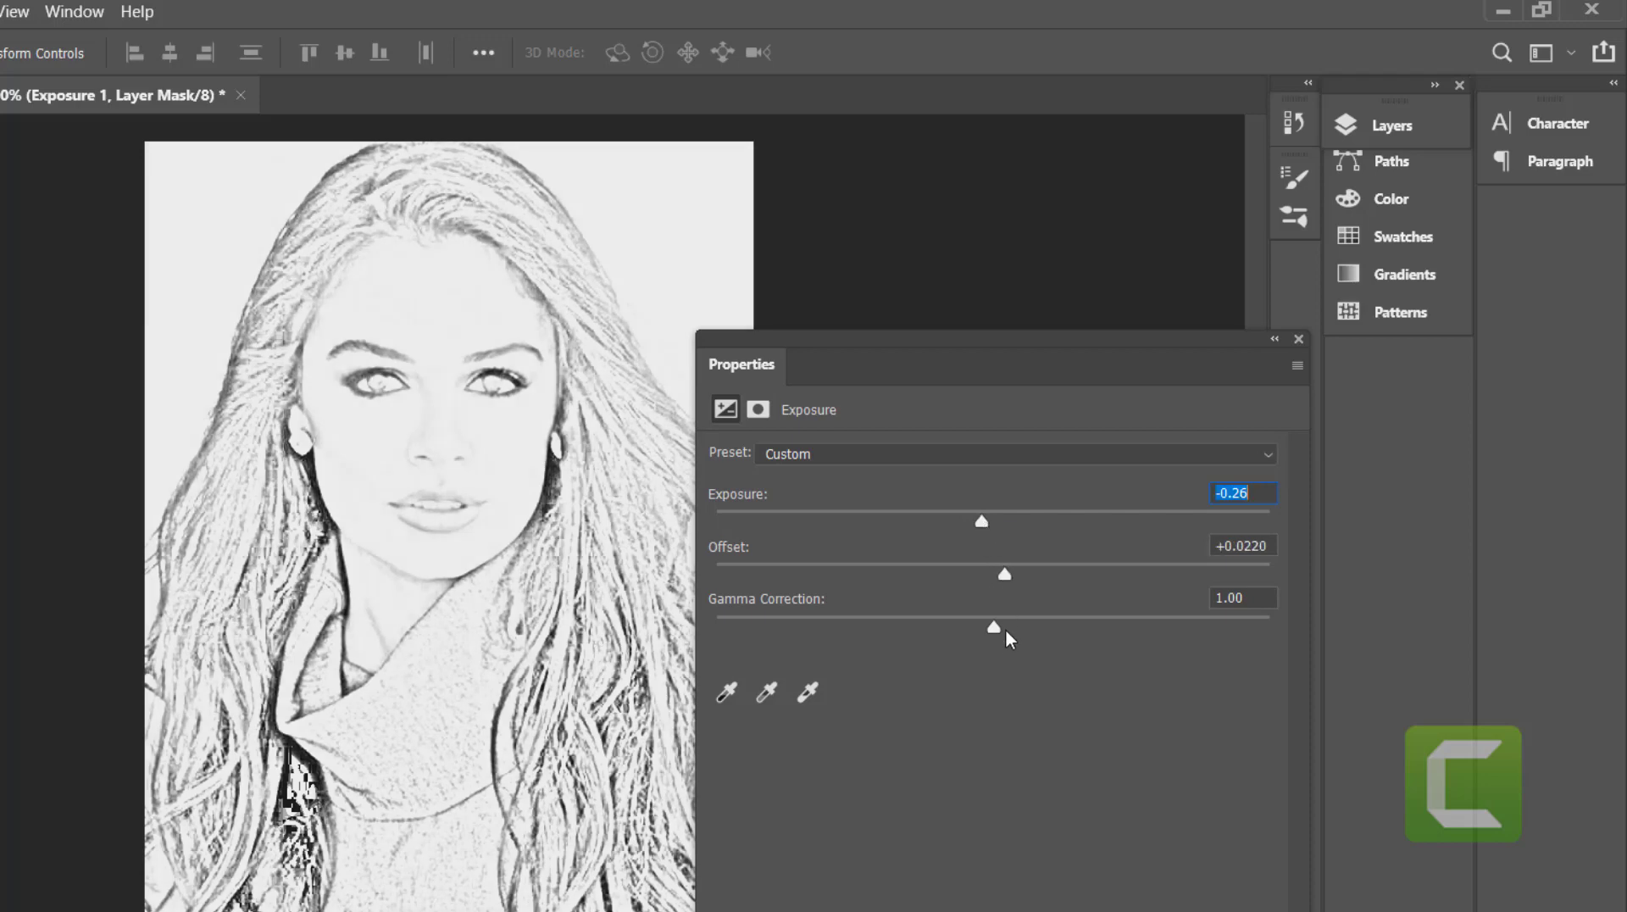
drag(1004, 632, 1015, 630)
drag(1028, 630, 1038, 628)
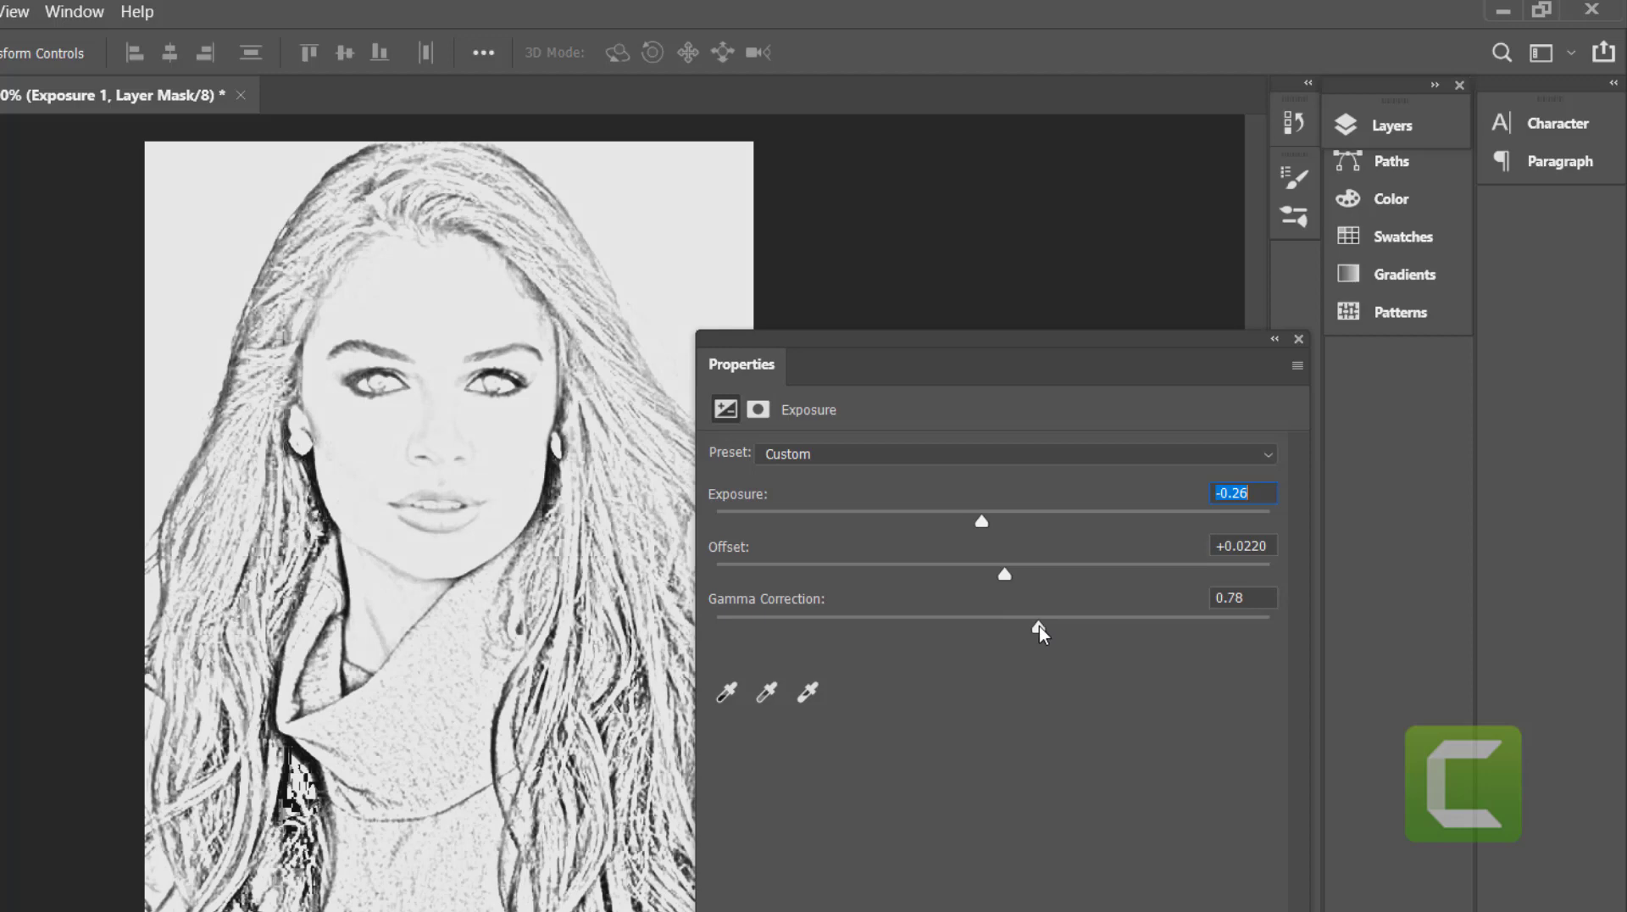
click(1299, 339)
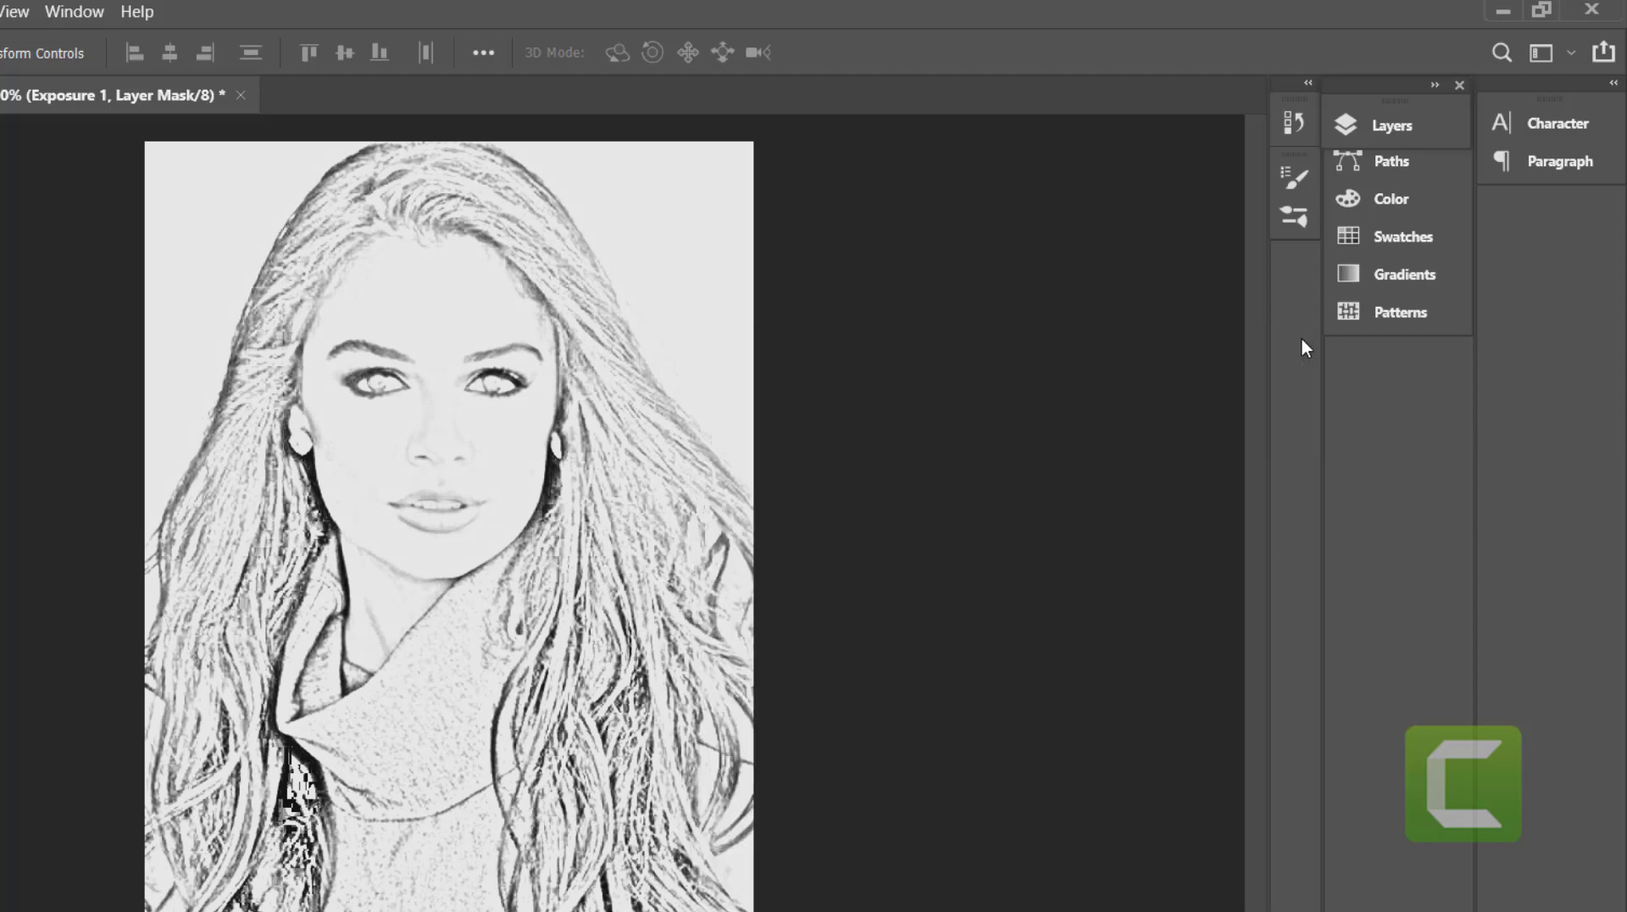
Step: Add a Levels adjustment layer directly above Layer 1, beneath the Exposure layer
click(1385, 124)
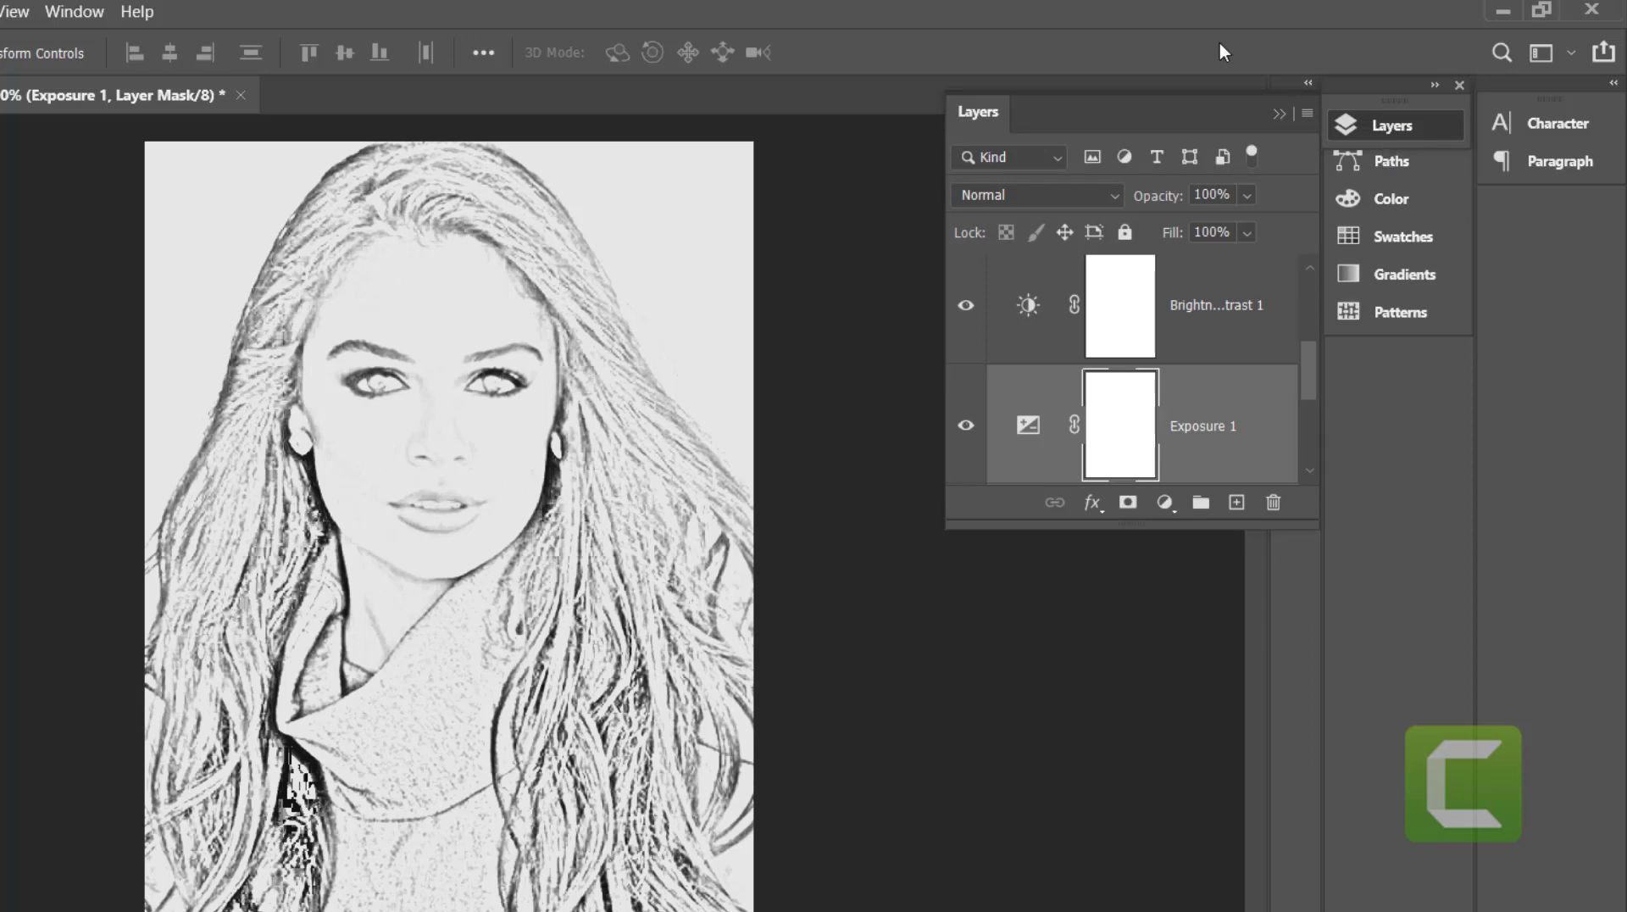
scroll(1147, 327, down, 2)
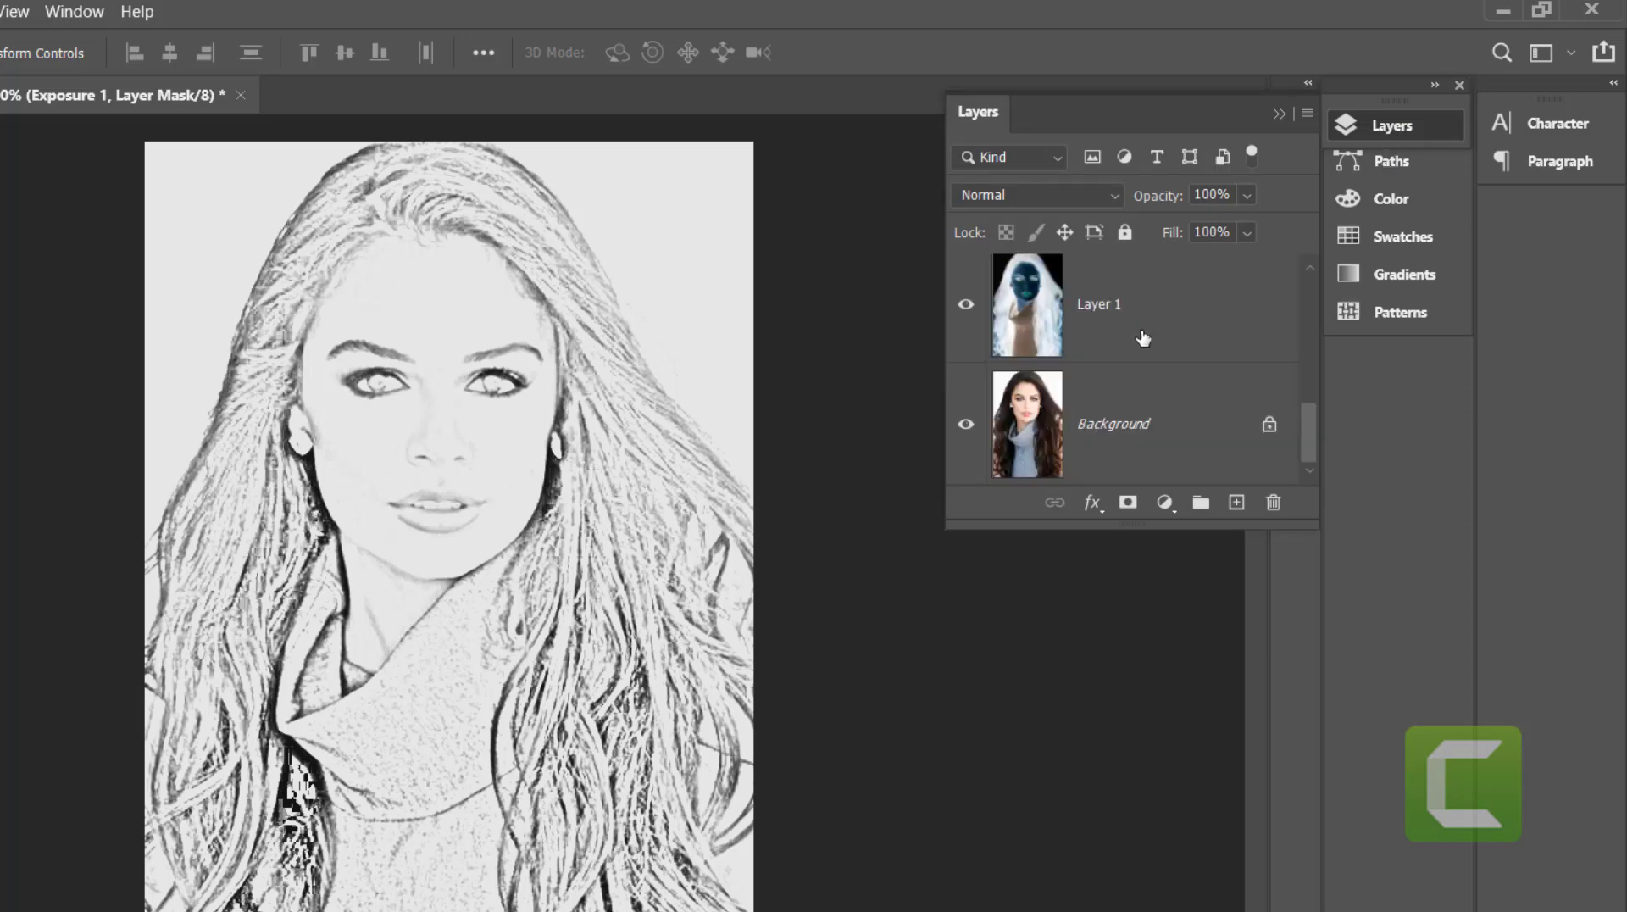
scroll(1142, 337, up, 1)
click(1155, 438)
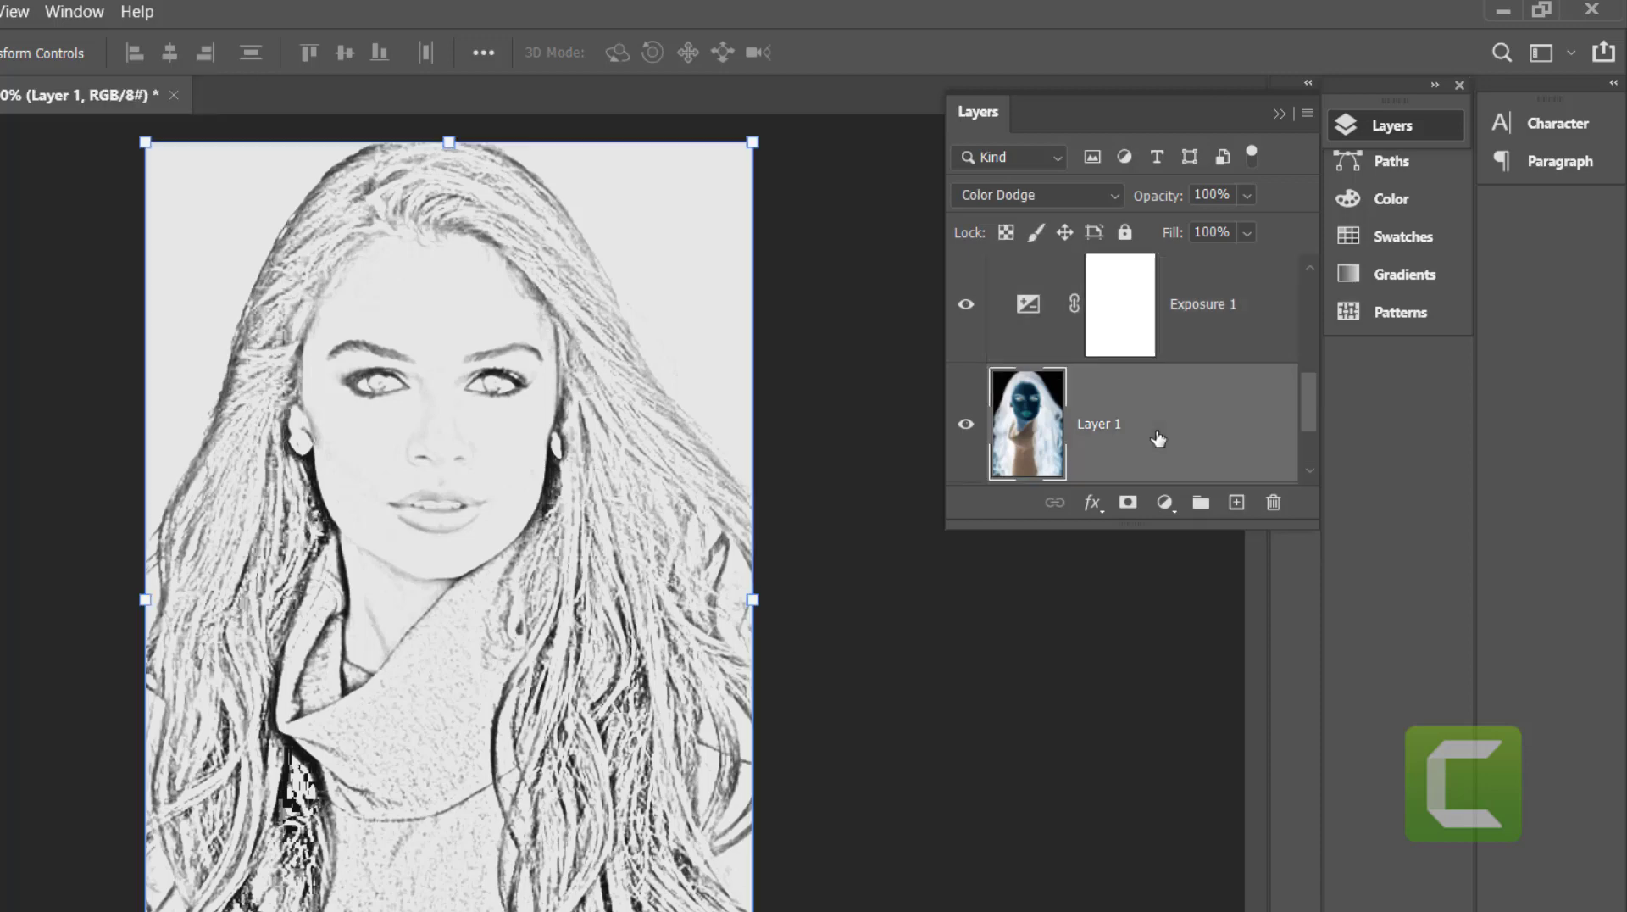
click(1166, 503)
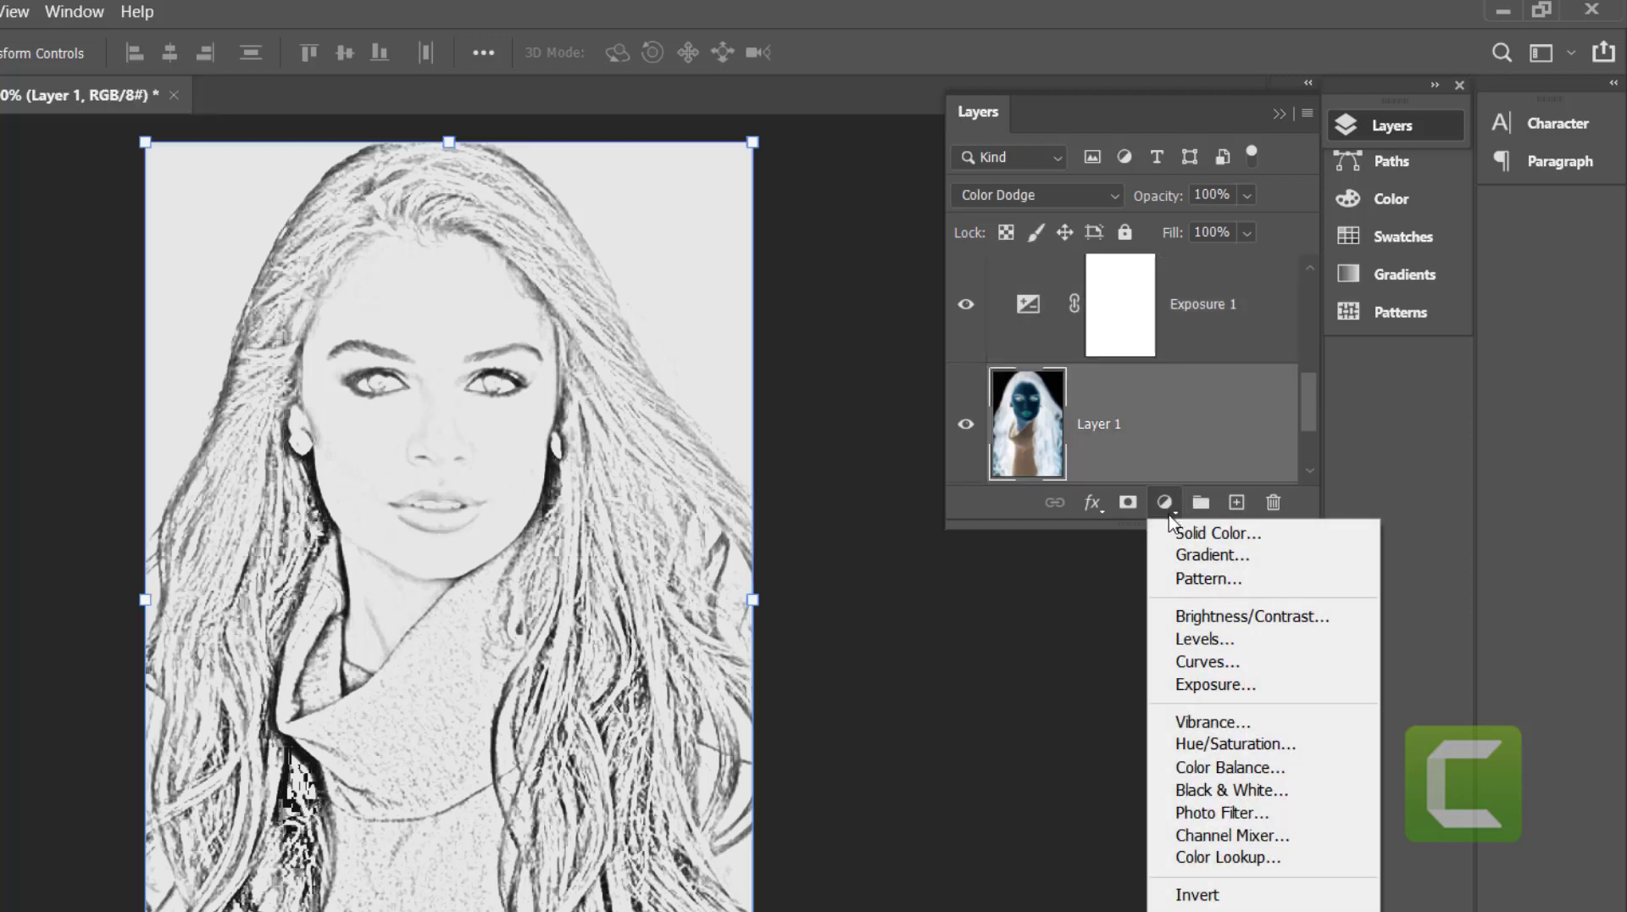
click(1226, 634)
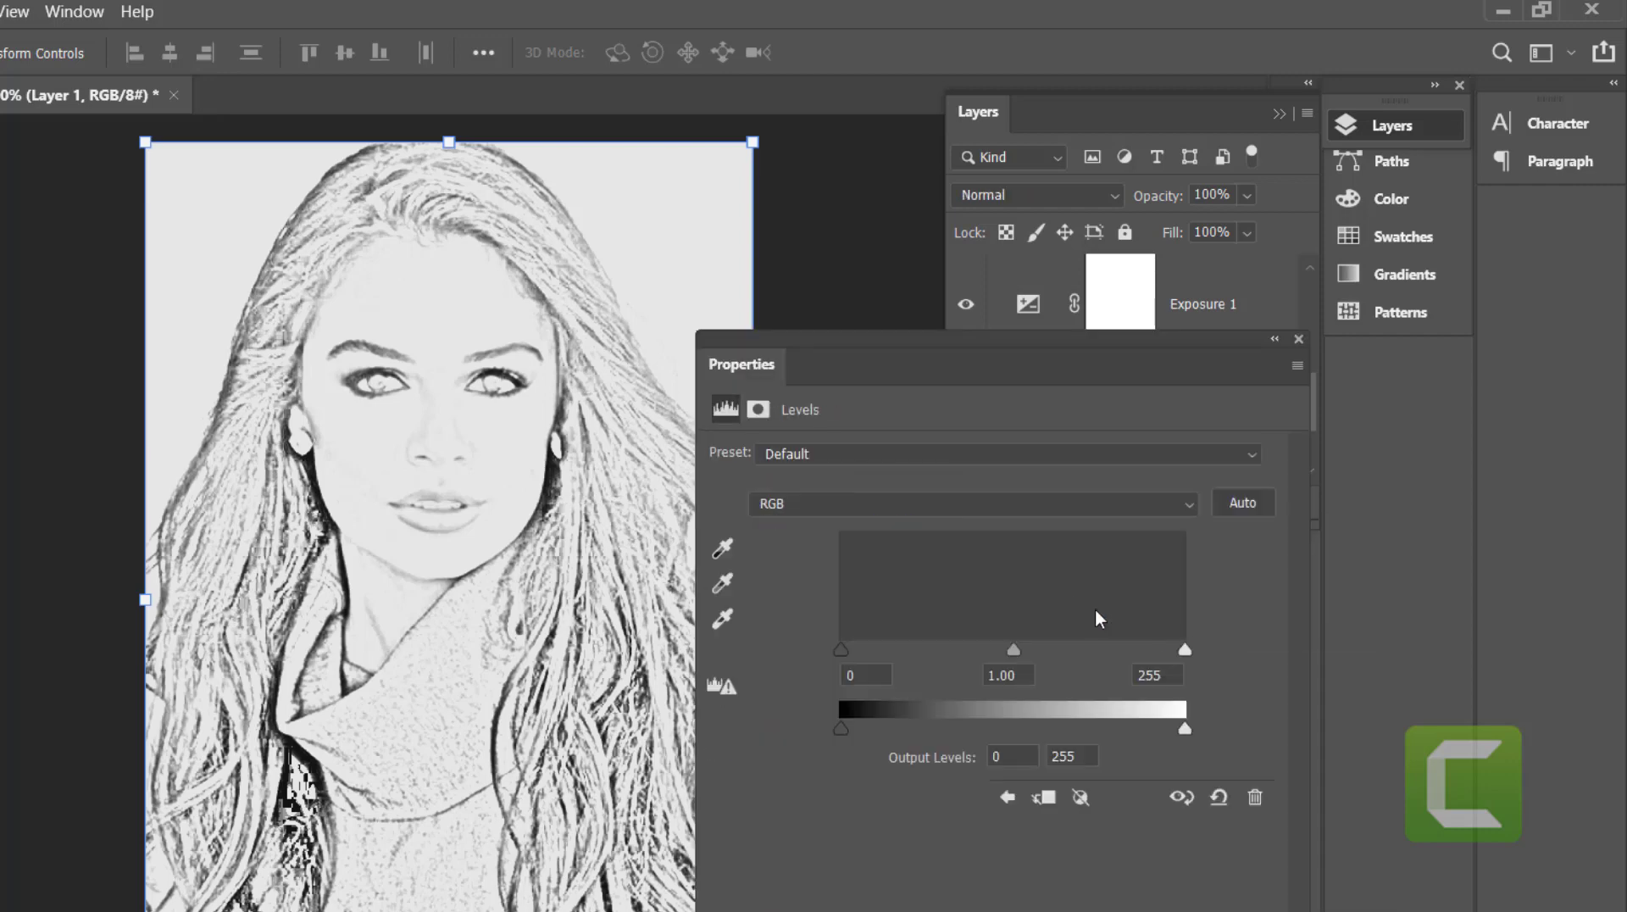
click(953, 353)
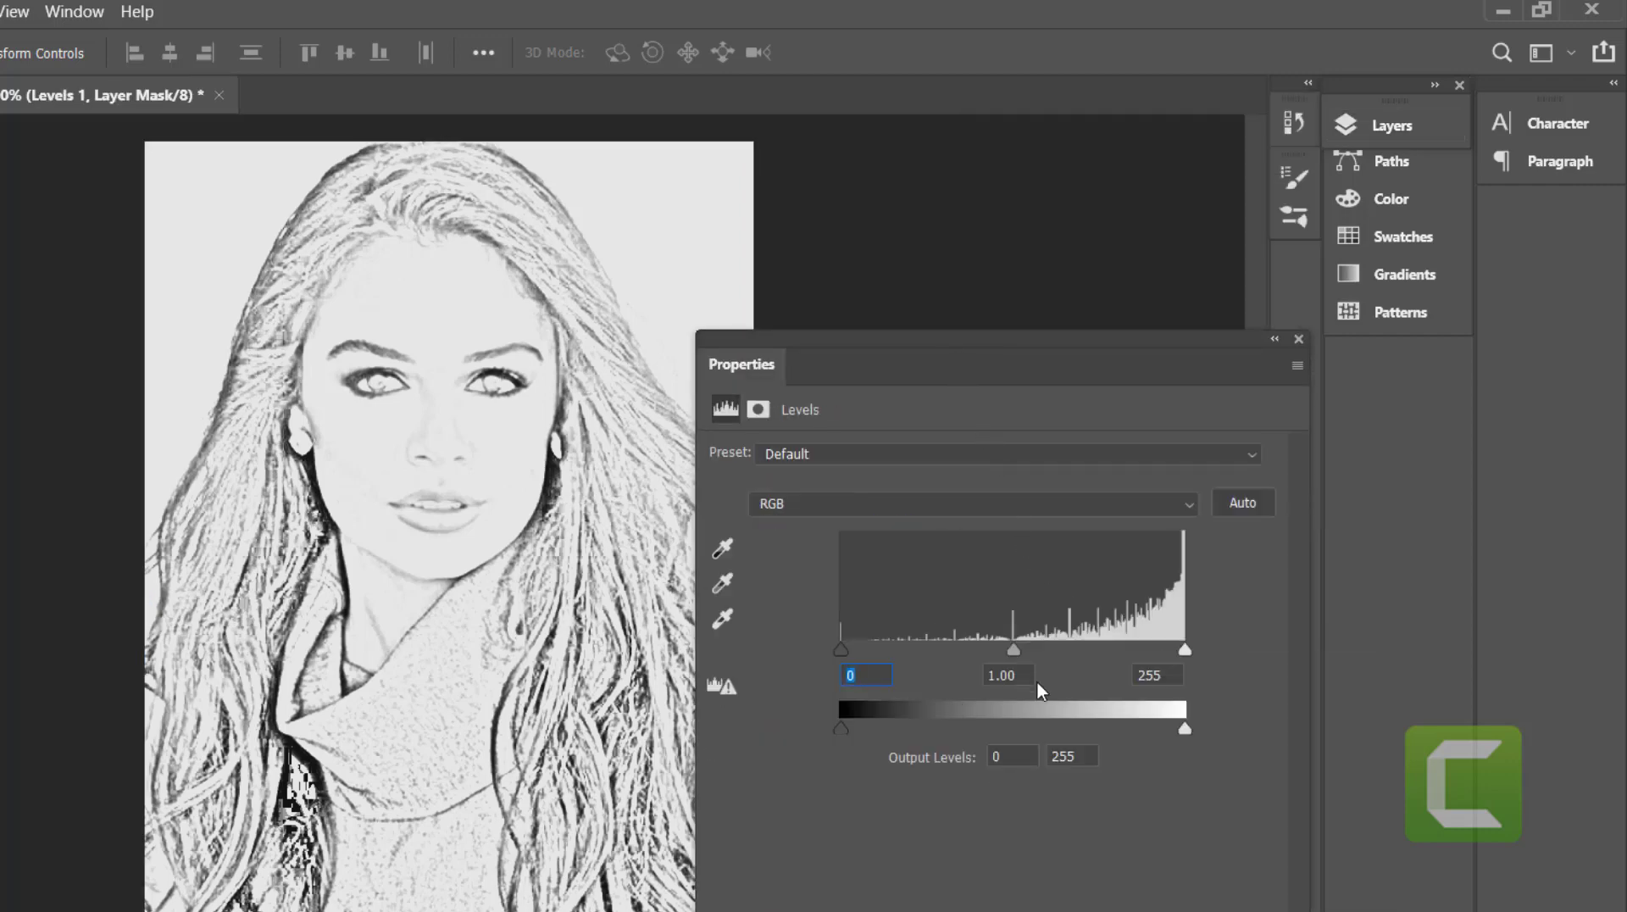
Step: Try lightening the Levels midtones to 1.61 and return them to 1.00
mouse_move(1015, 651)
mouse_down()
mouse_move(1053, 658)
mouse_move(999, 661)
mouse_up()
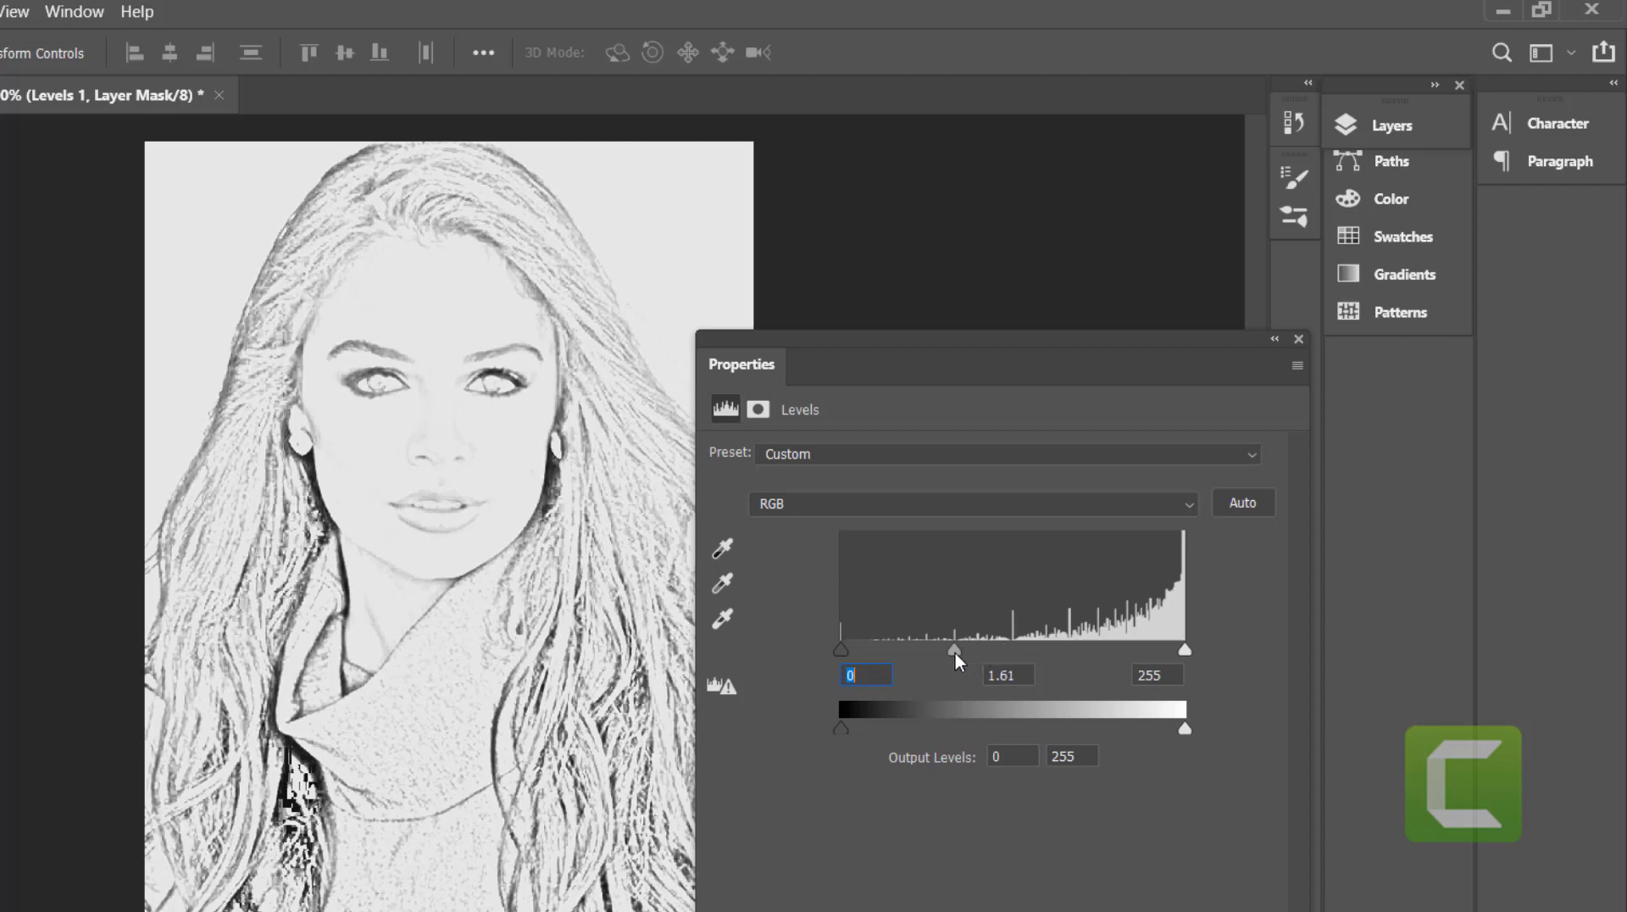
drag(954, 653, 1015, 651)
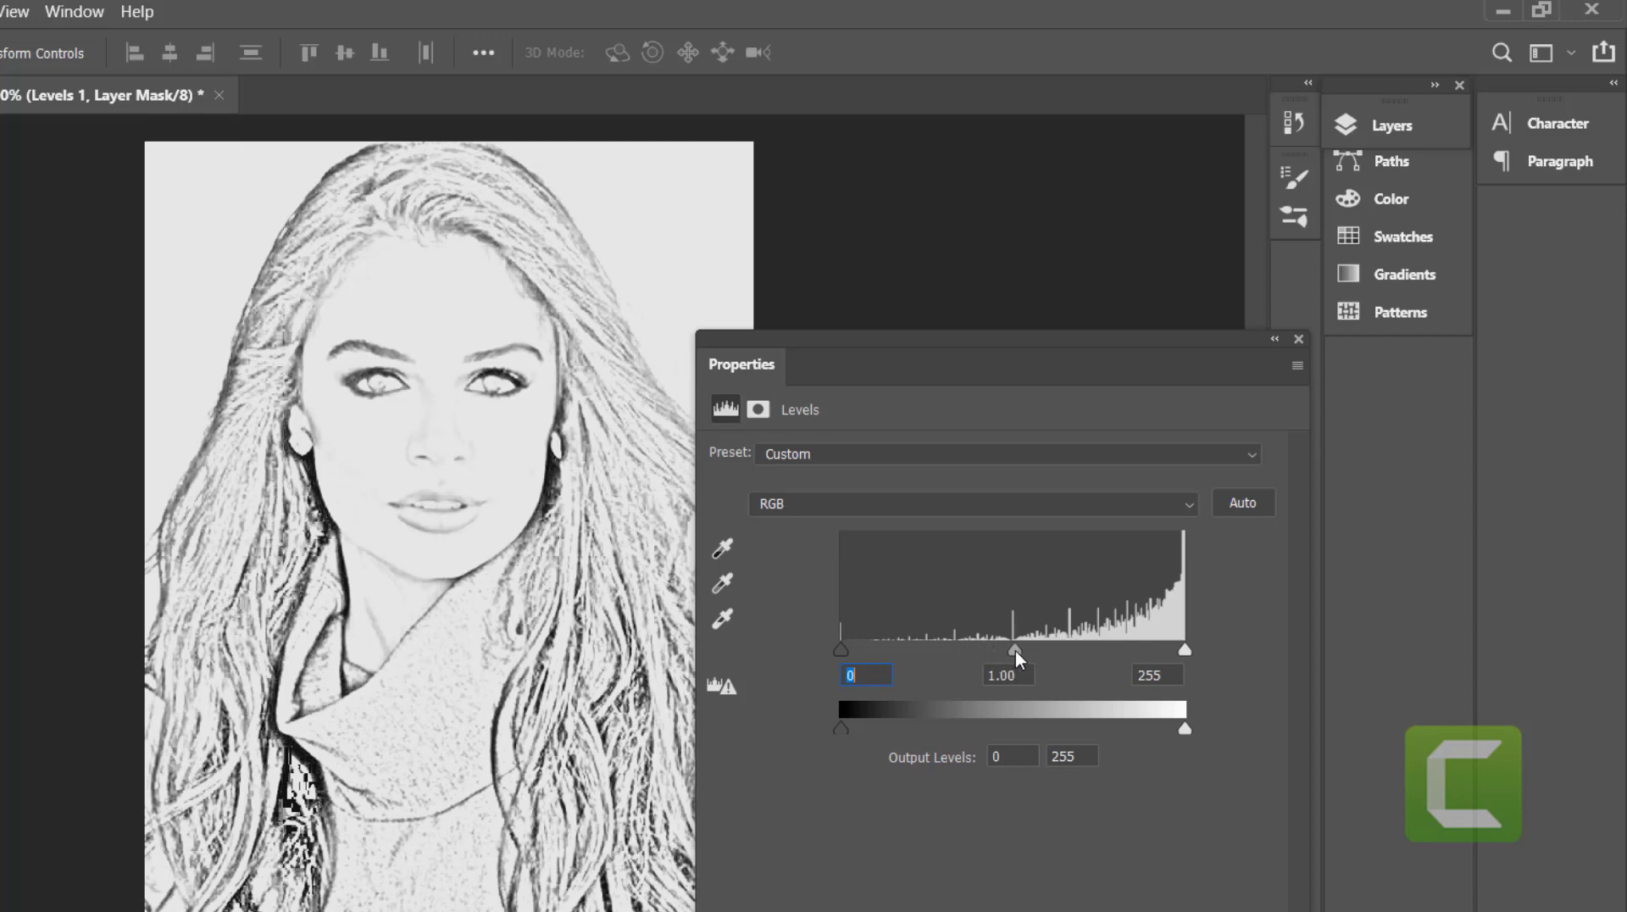
mouse_move(849, 653)
mouse_down()
mouse_move(866, 649)
mouse_move(845, 651)
mouse_up()
click(1293, 342)
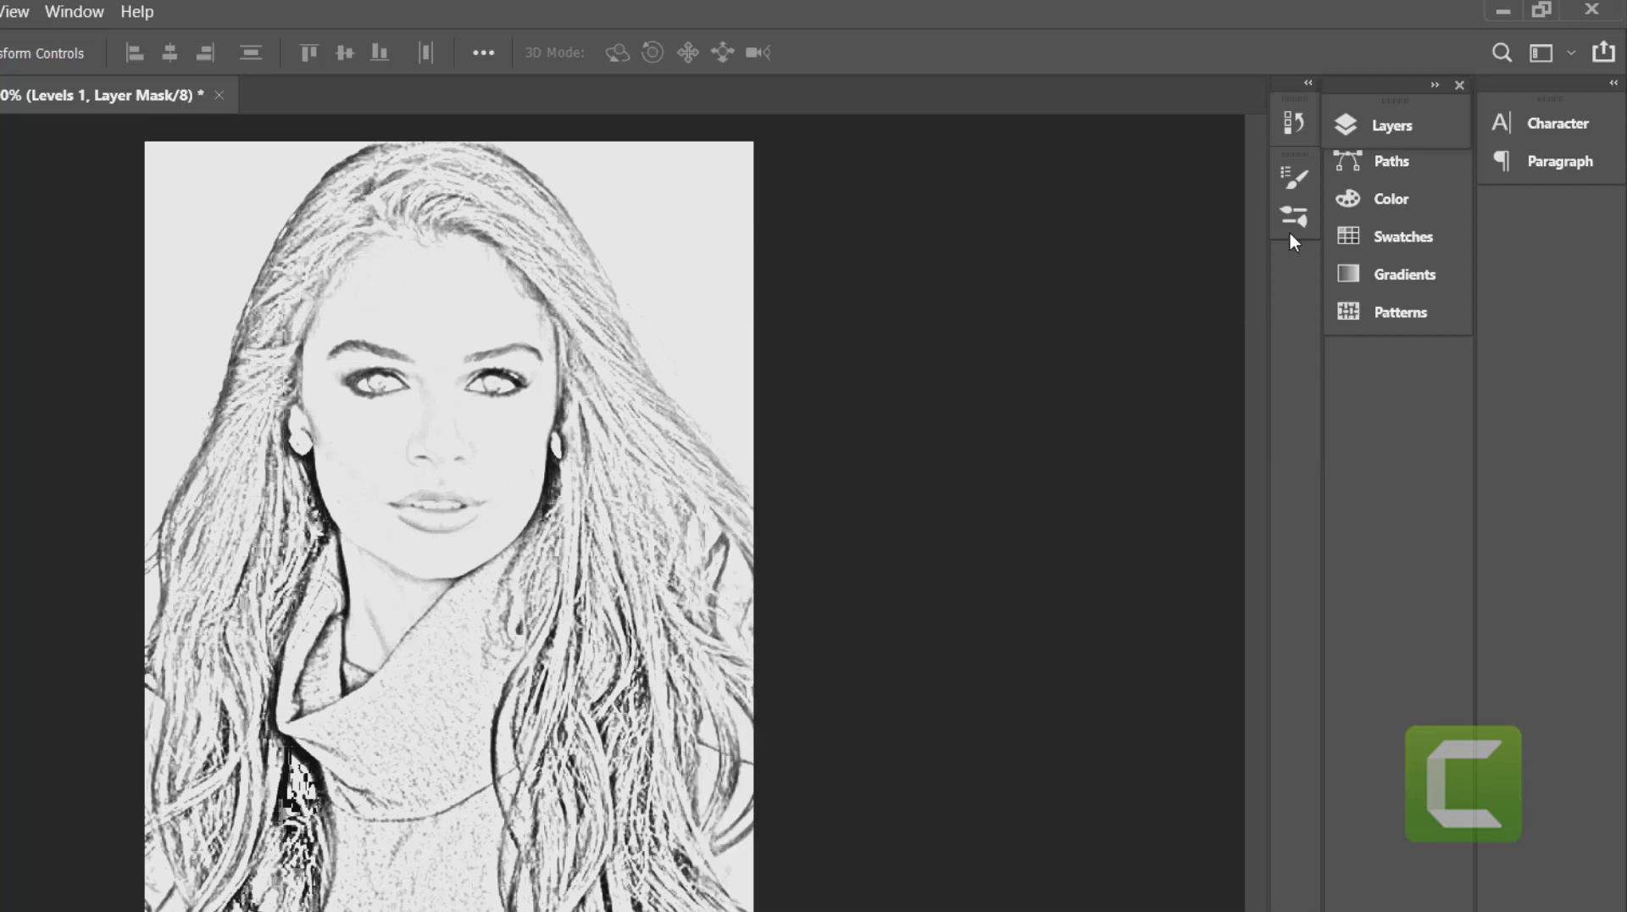
Step: Stamp all visible layers into a new merged layer above the topmost Hue/Saturation 1 layer
click(1373, 124)
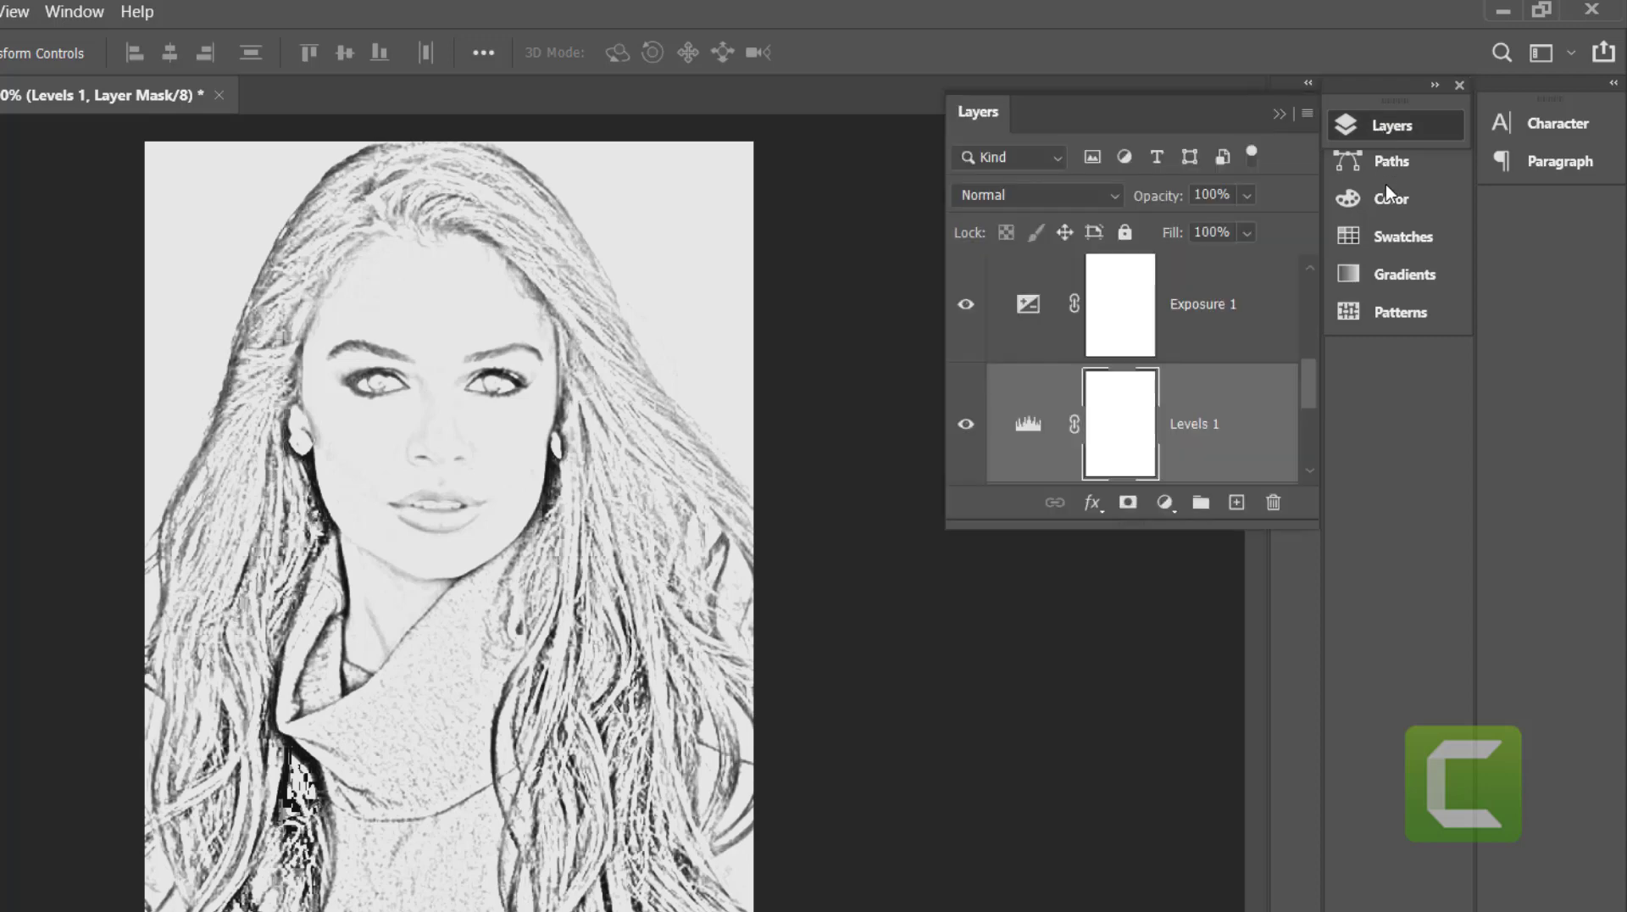
scroll(1255, 362, down, 2)
scroll(1254, 361, up, 3)
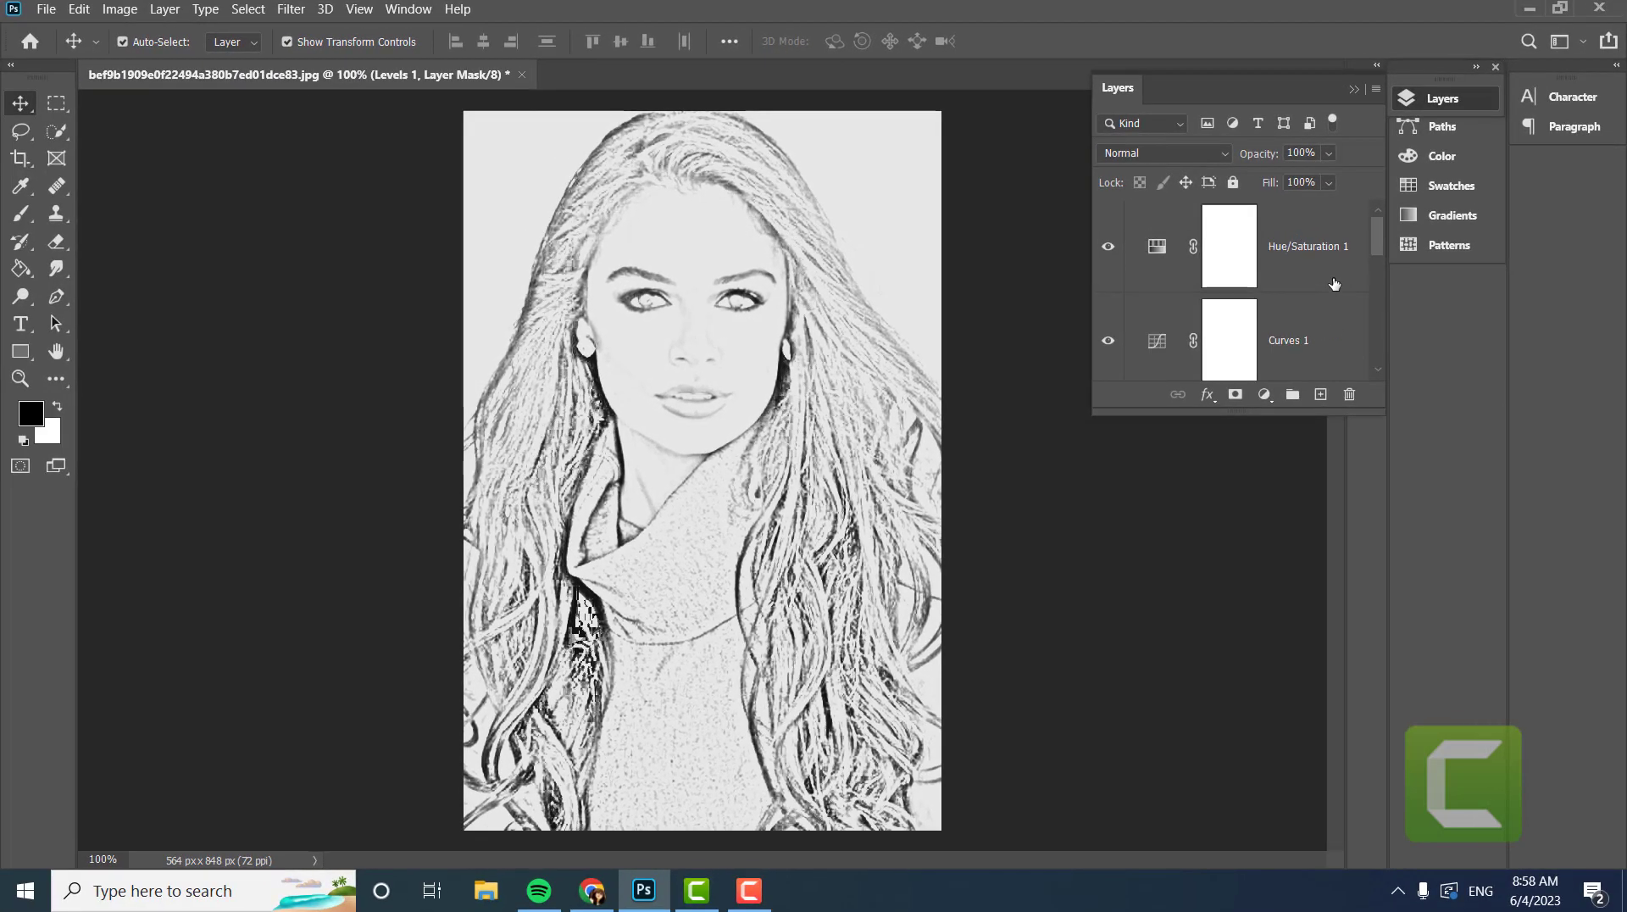
click(1242, 246)
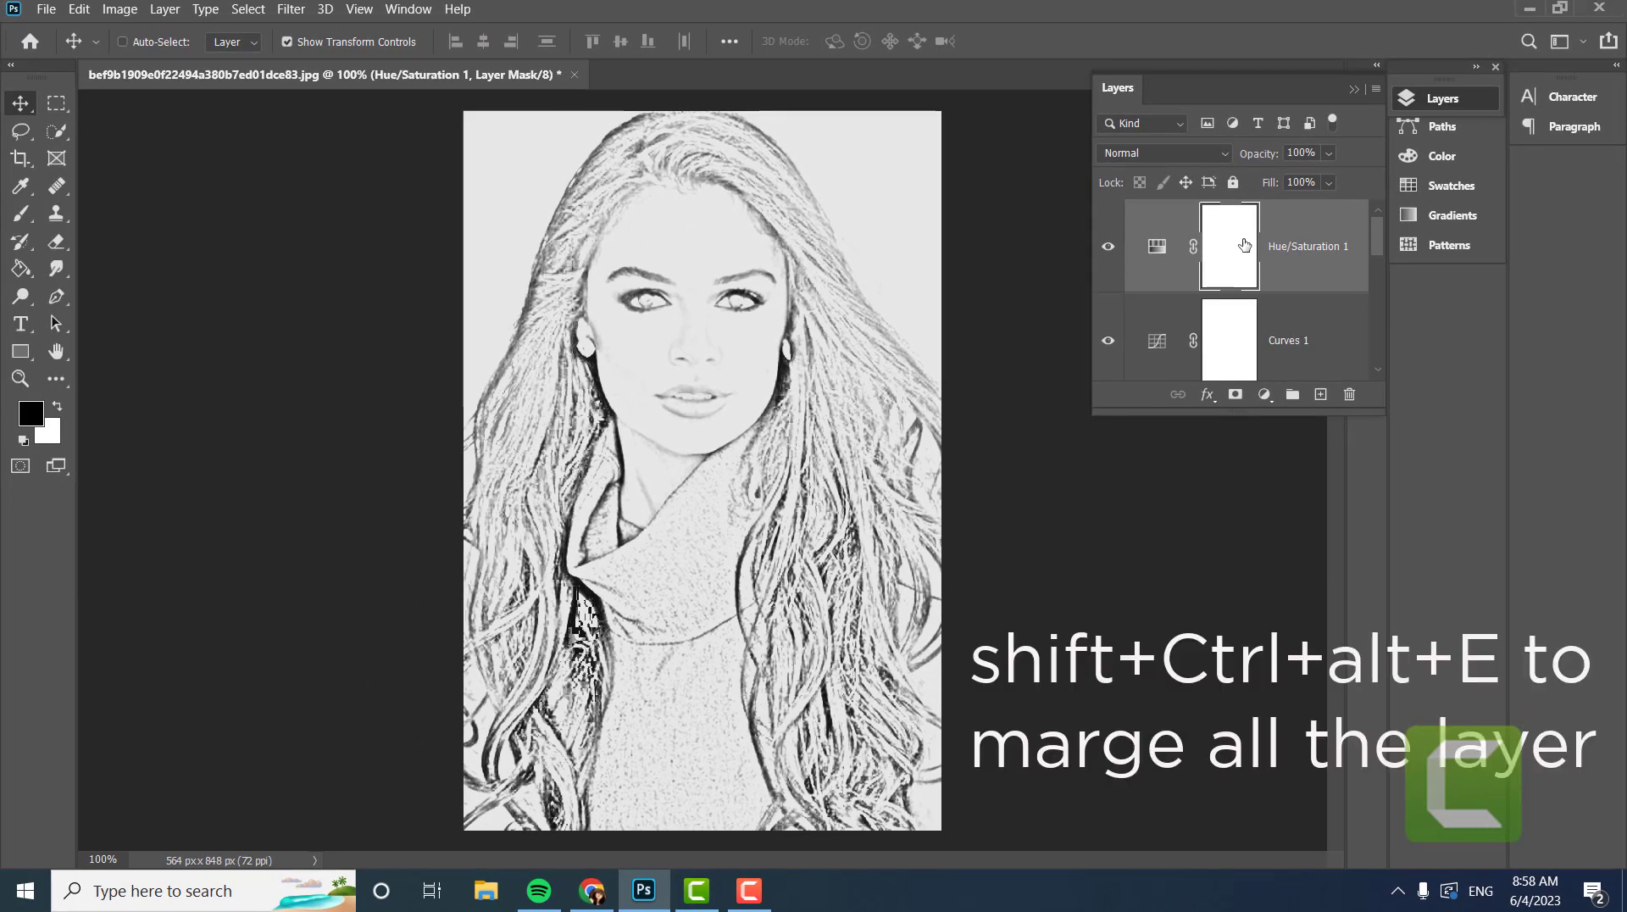
key(shift+ctrl+alt+e)
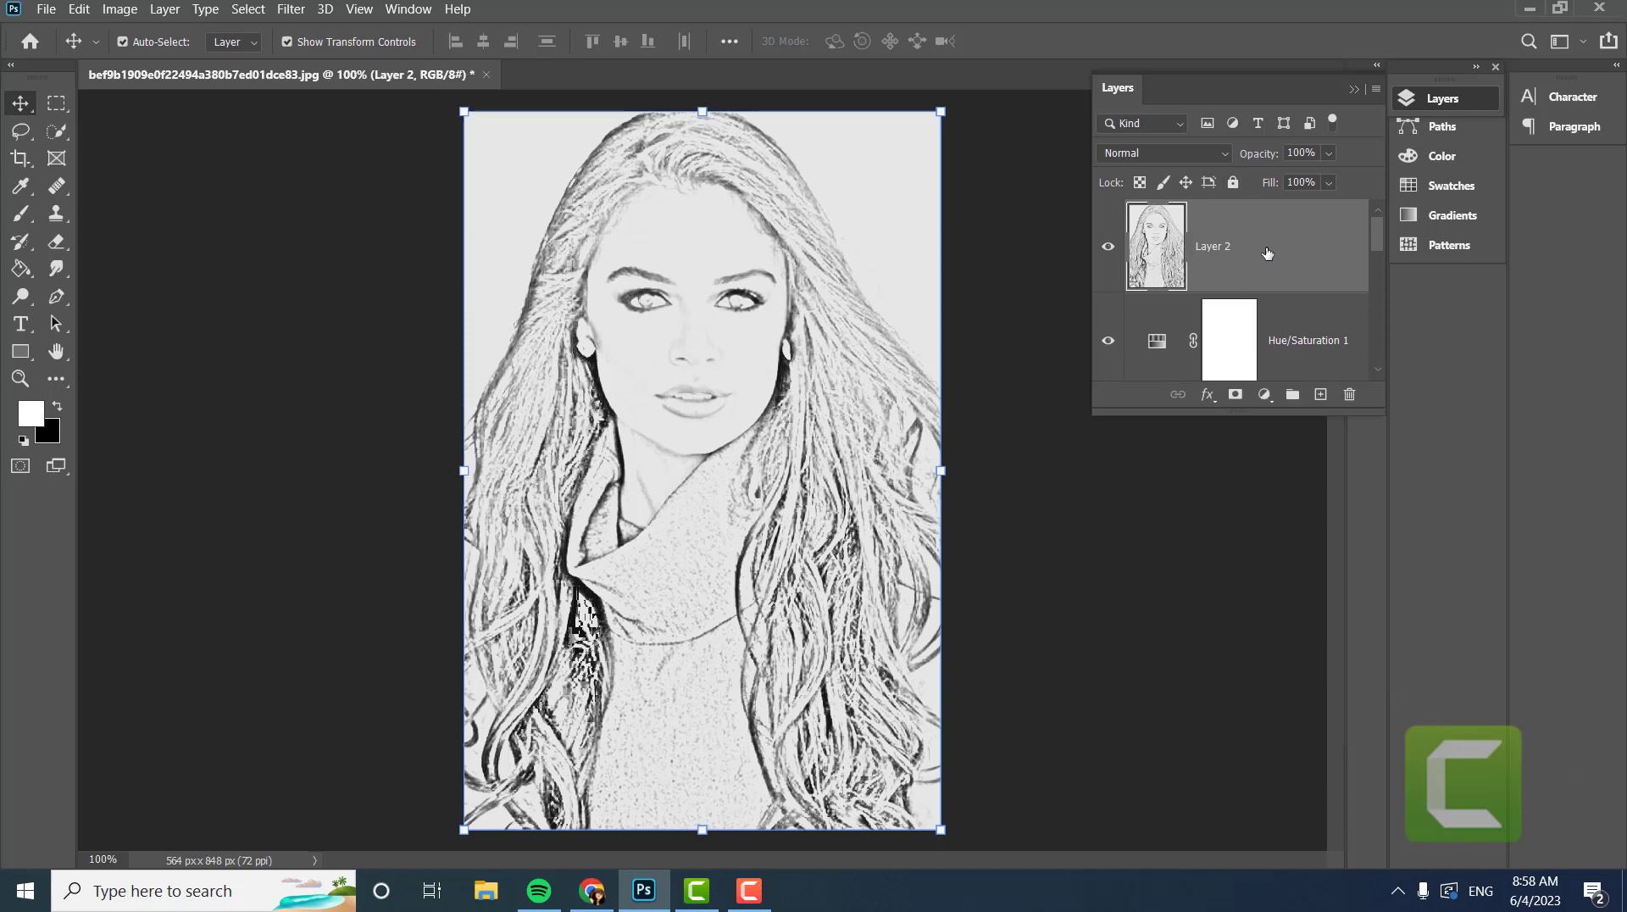
Step: Apply Smart Sharpen to Layer 2 with amount 103%, radius 1.8 px, reduce noise 12% and Lens Blur removal
click(291, 9)
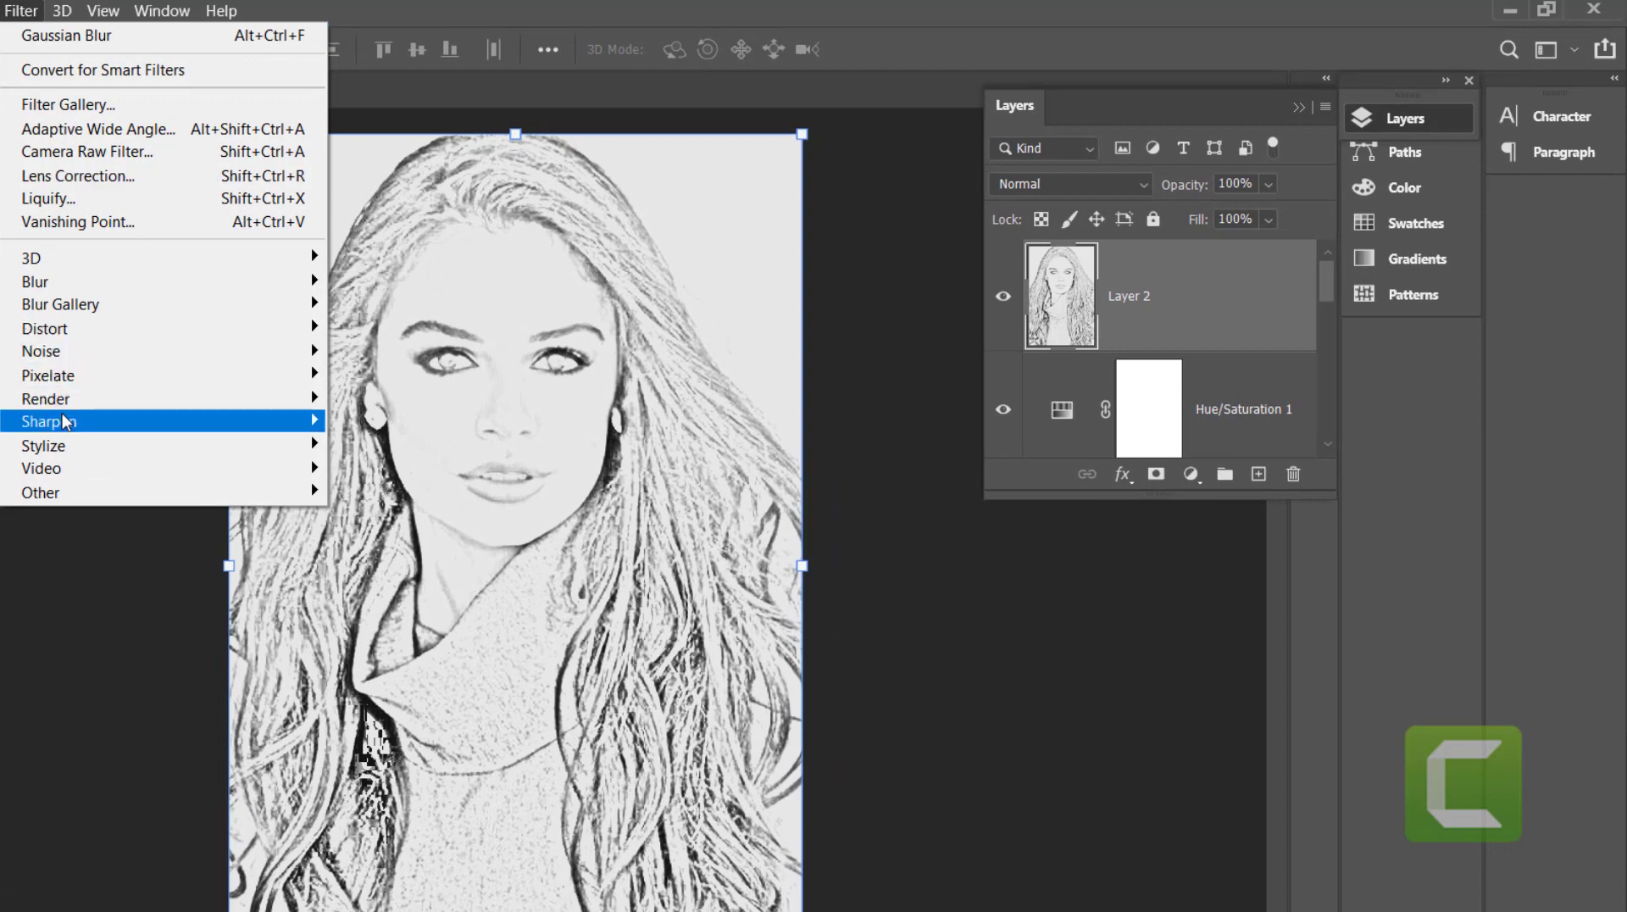
mouse_move(69, 428)
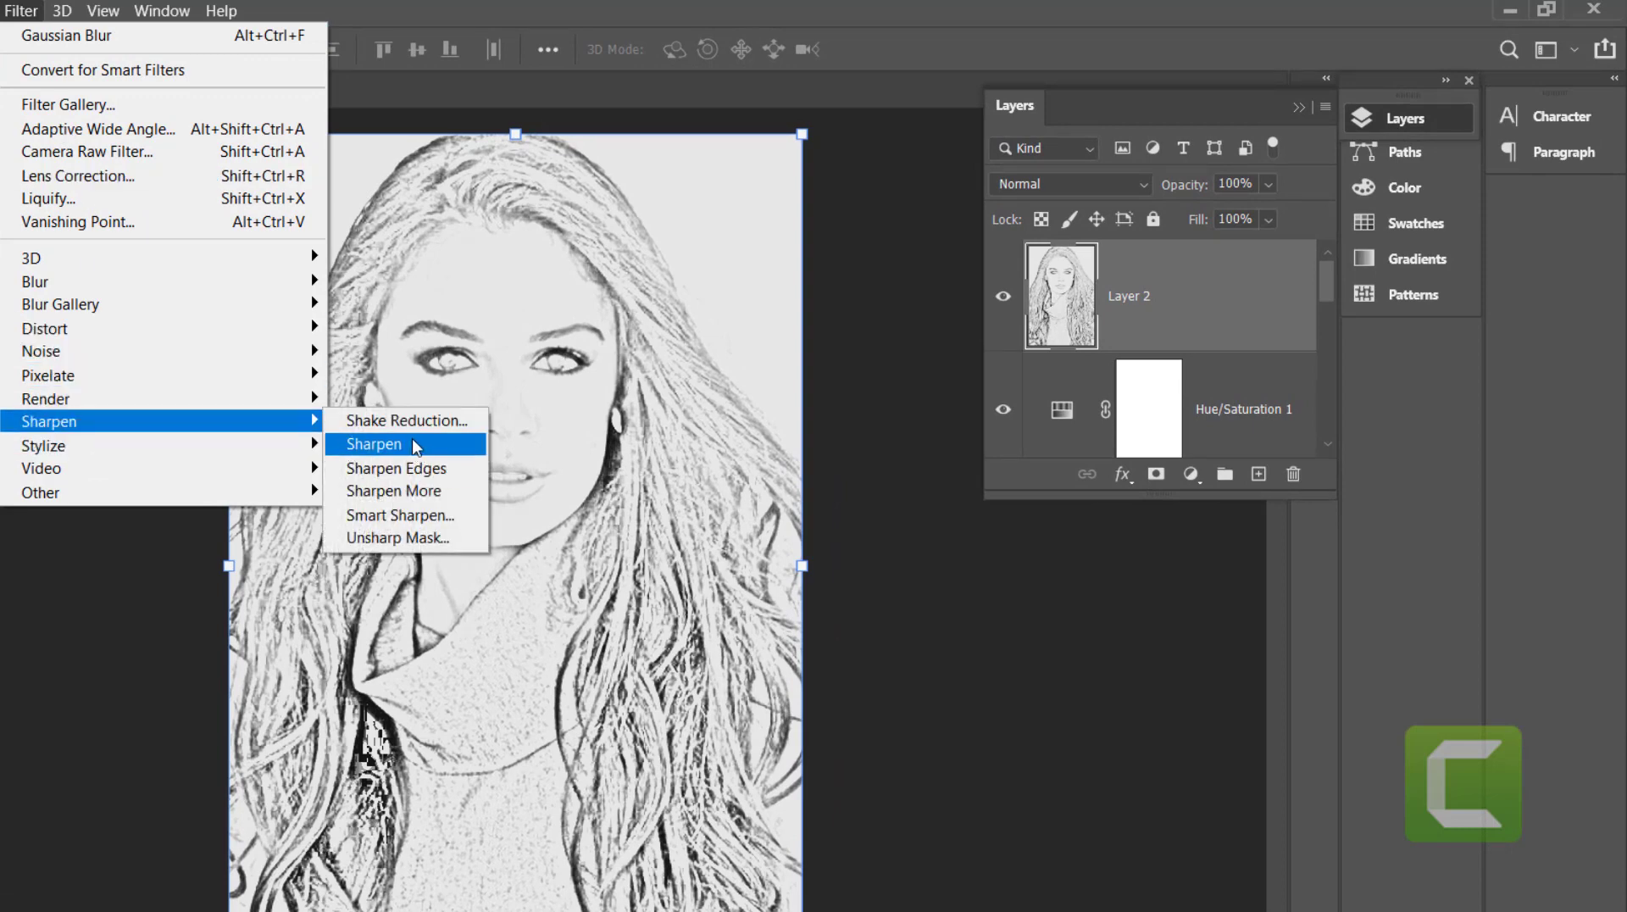
click(430, 514)
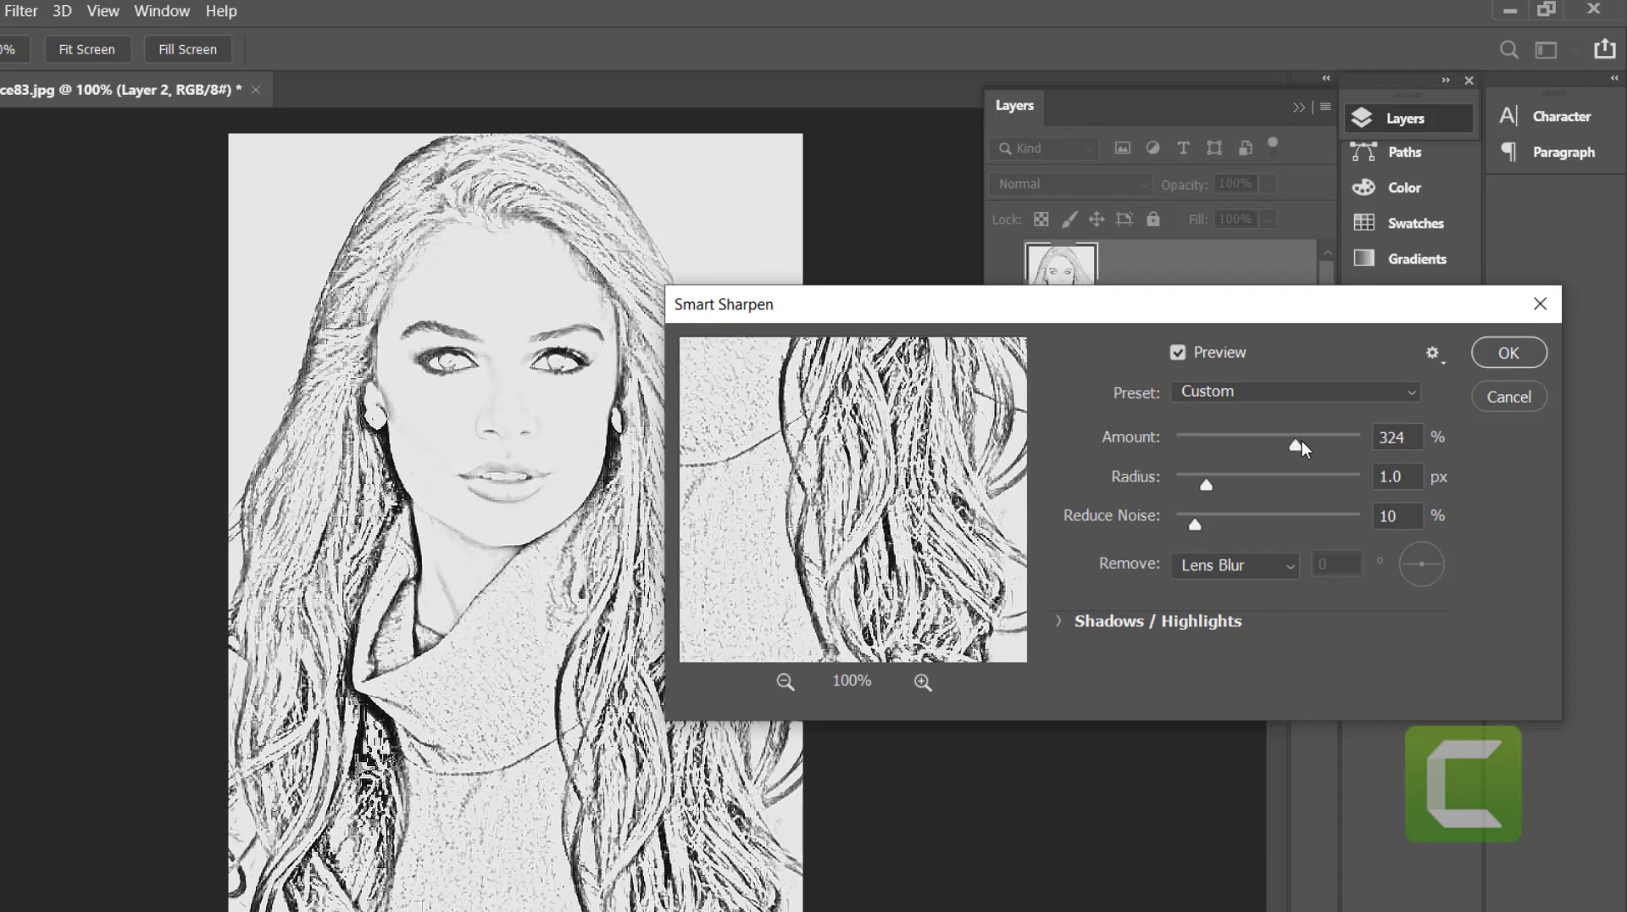
drag(1303, 442, 1222, 482)
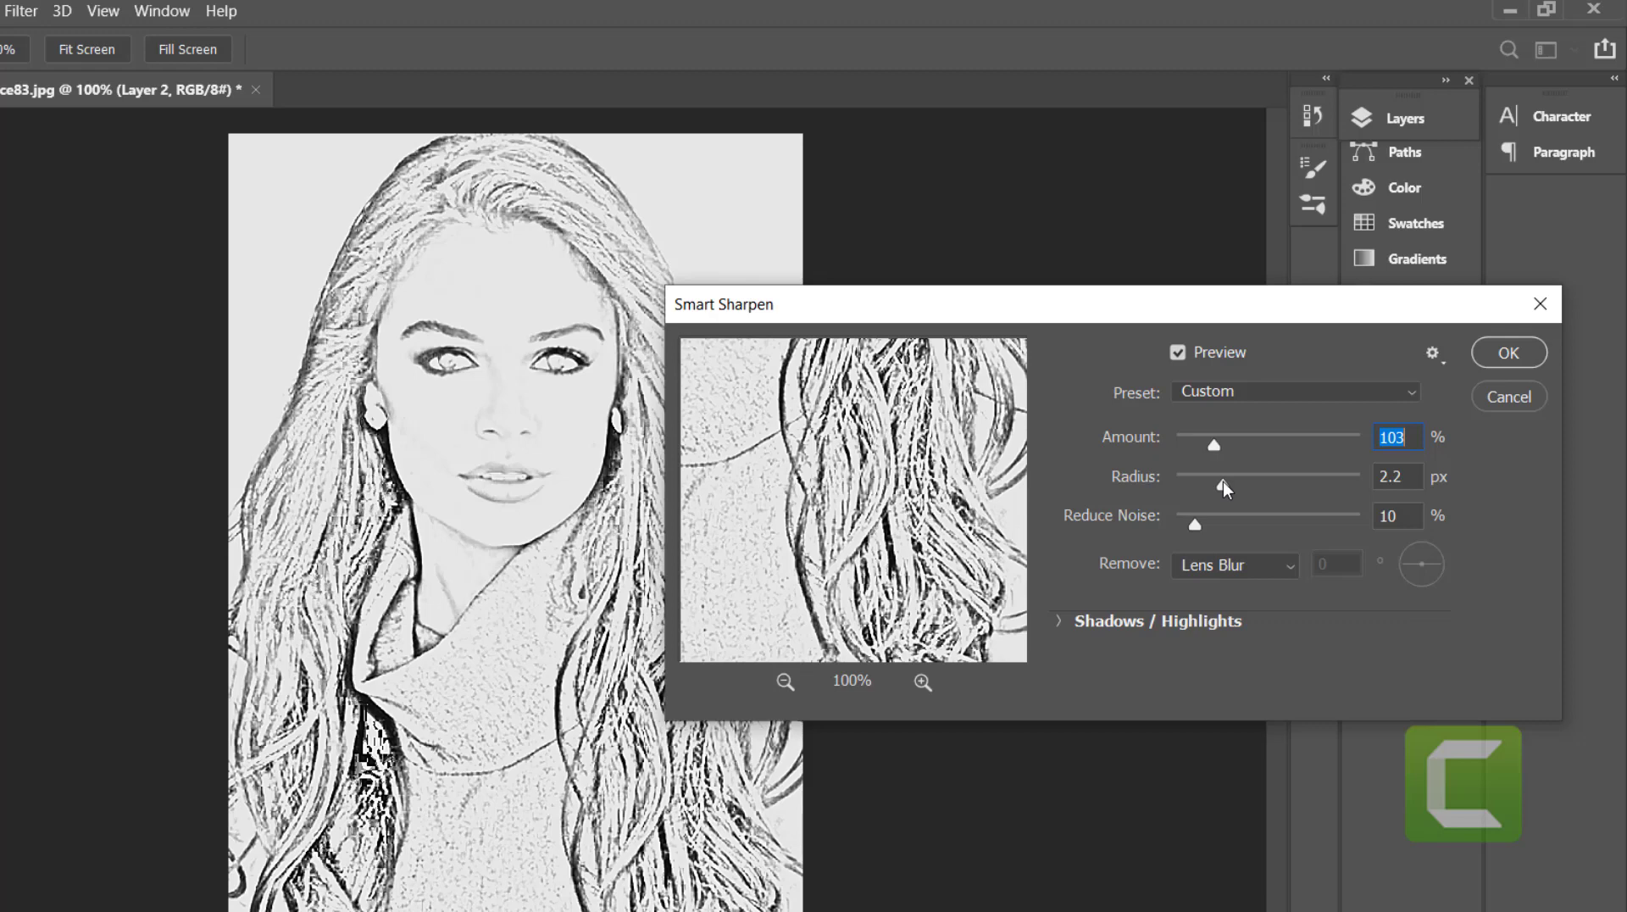
drag(1223, 481, 1200, 521)
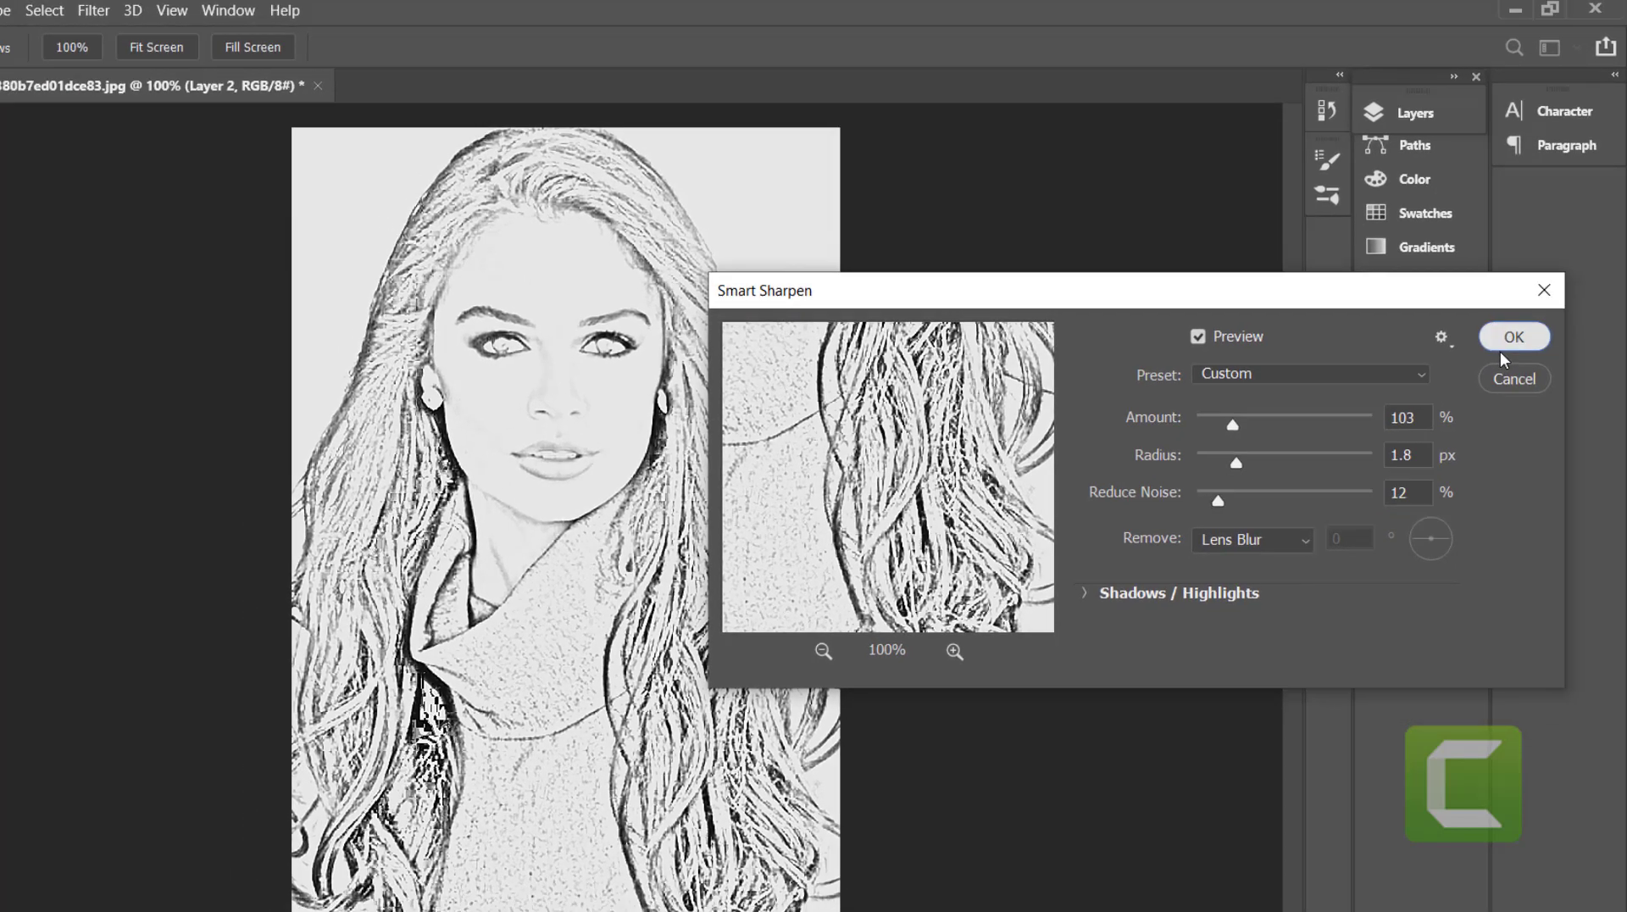
click(1502, 347)
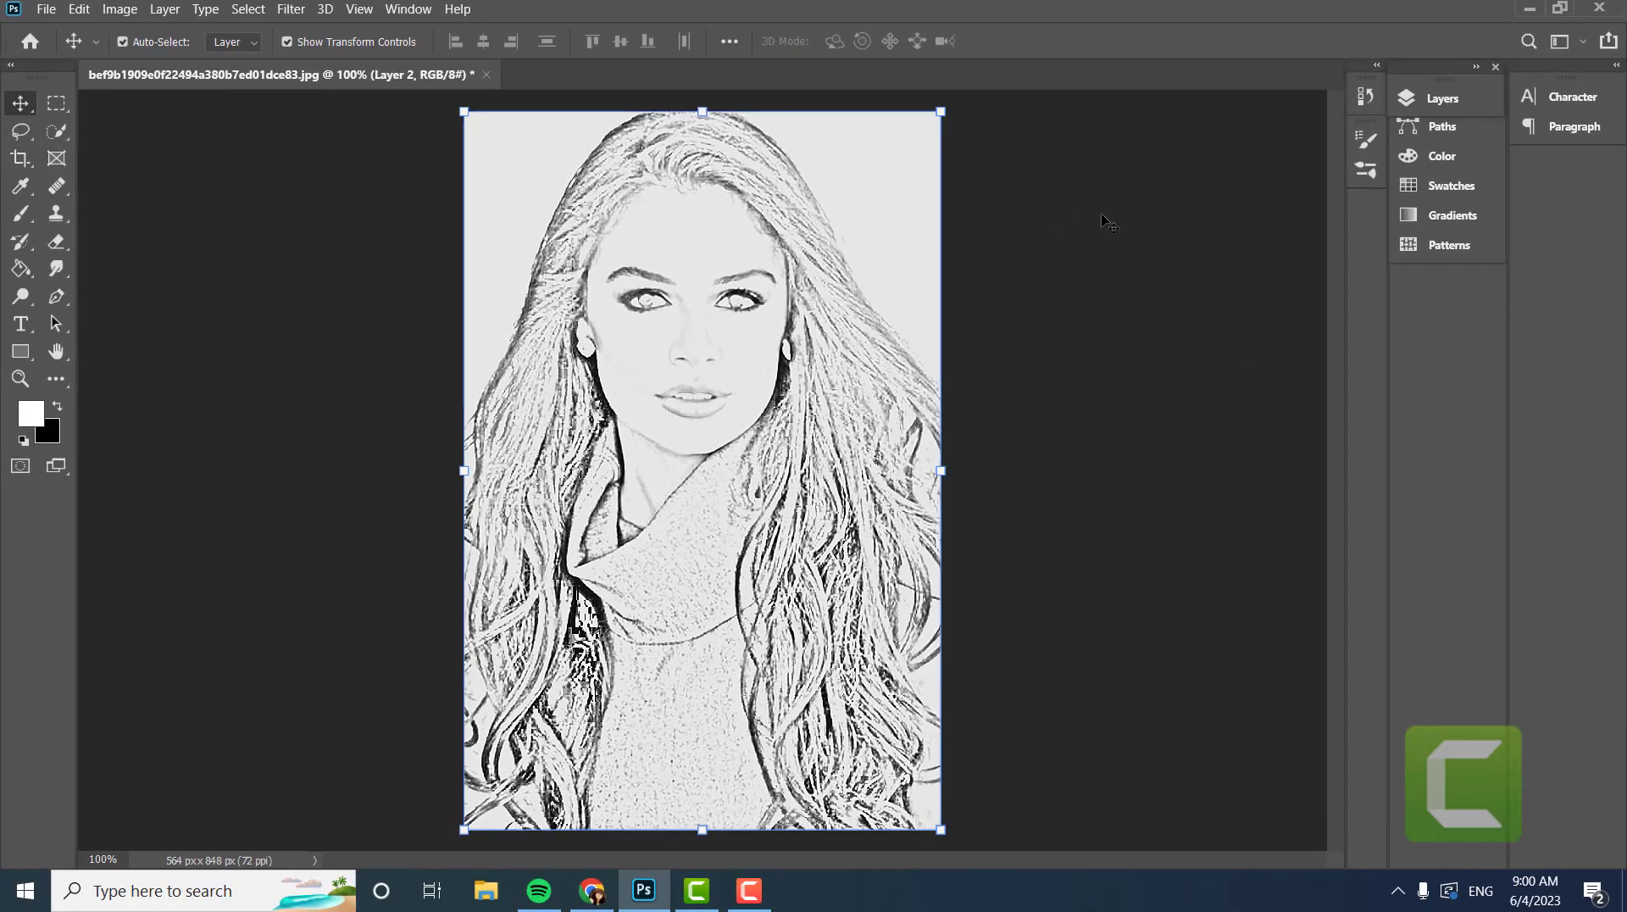
Step: Set Layer 2's blend mode to Multiply and lower its opacity to 40%
click(1436, 99)
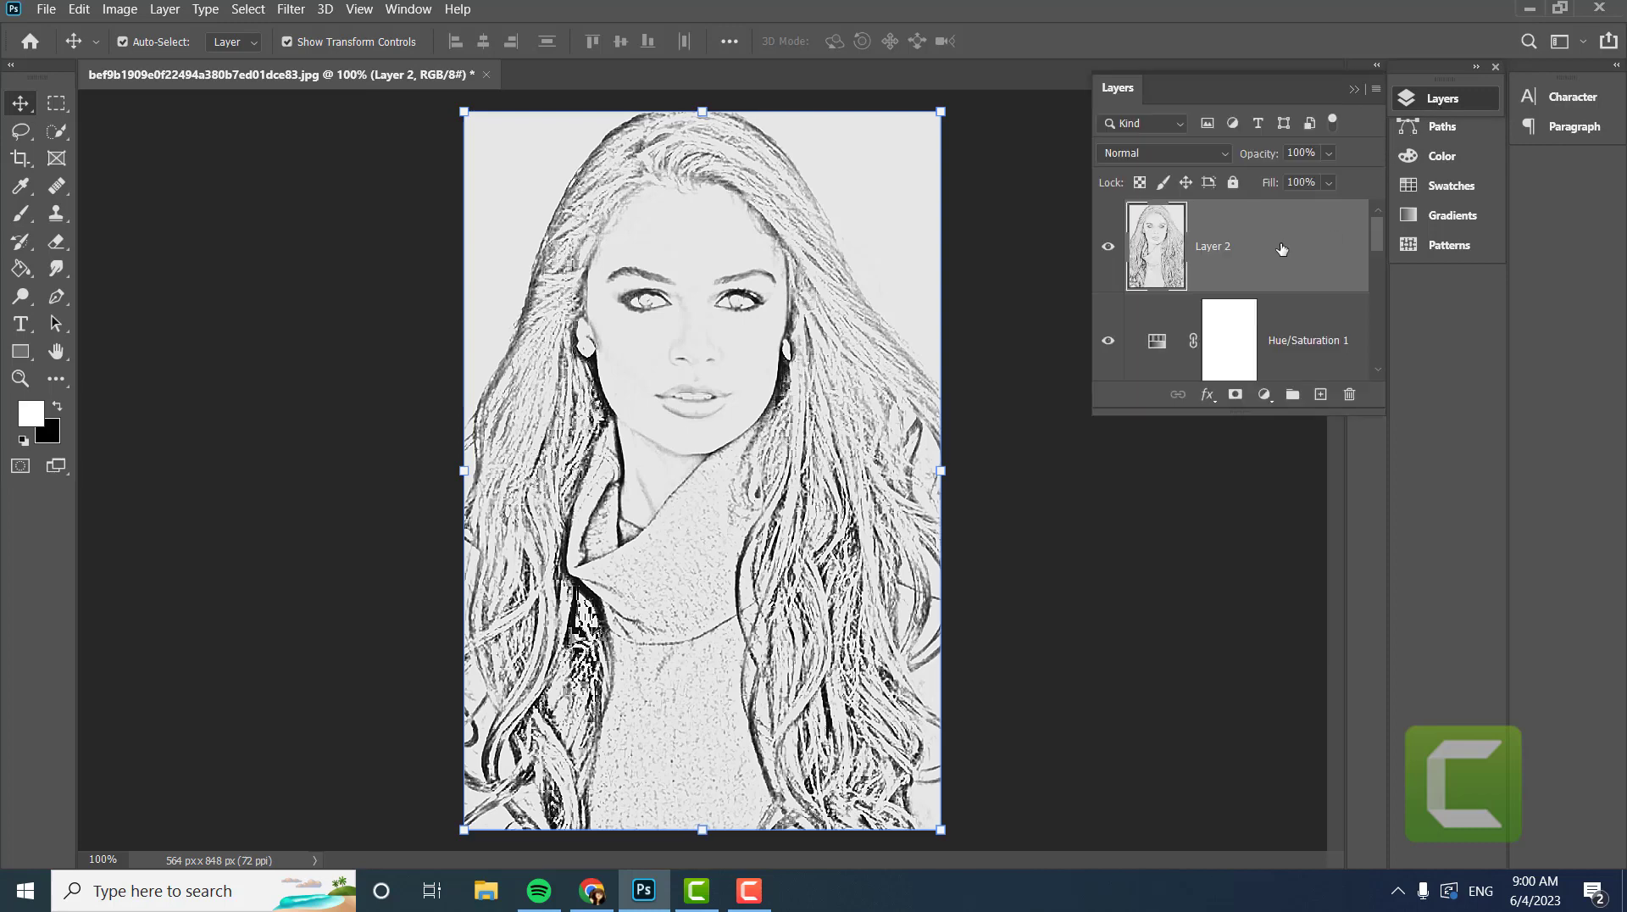
click(1193, 155)
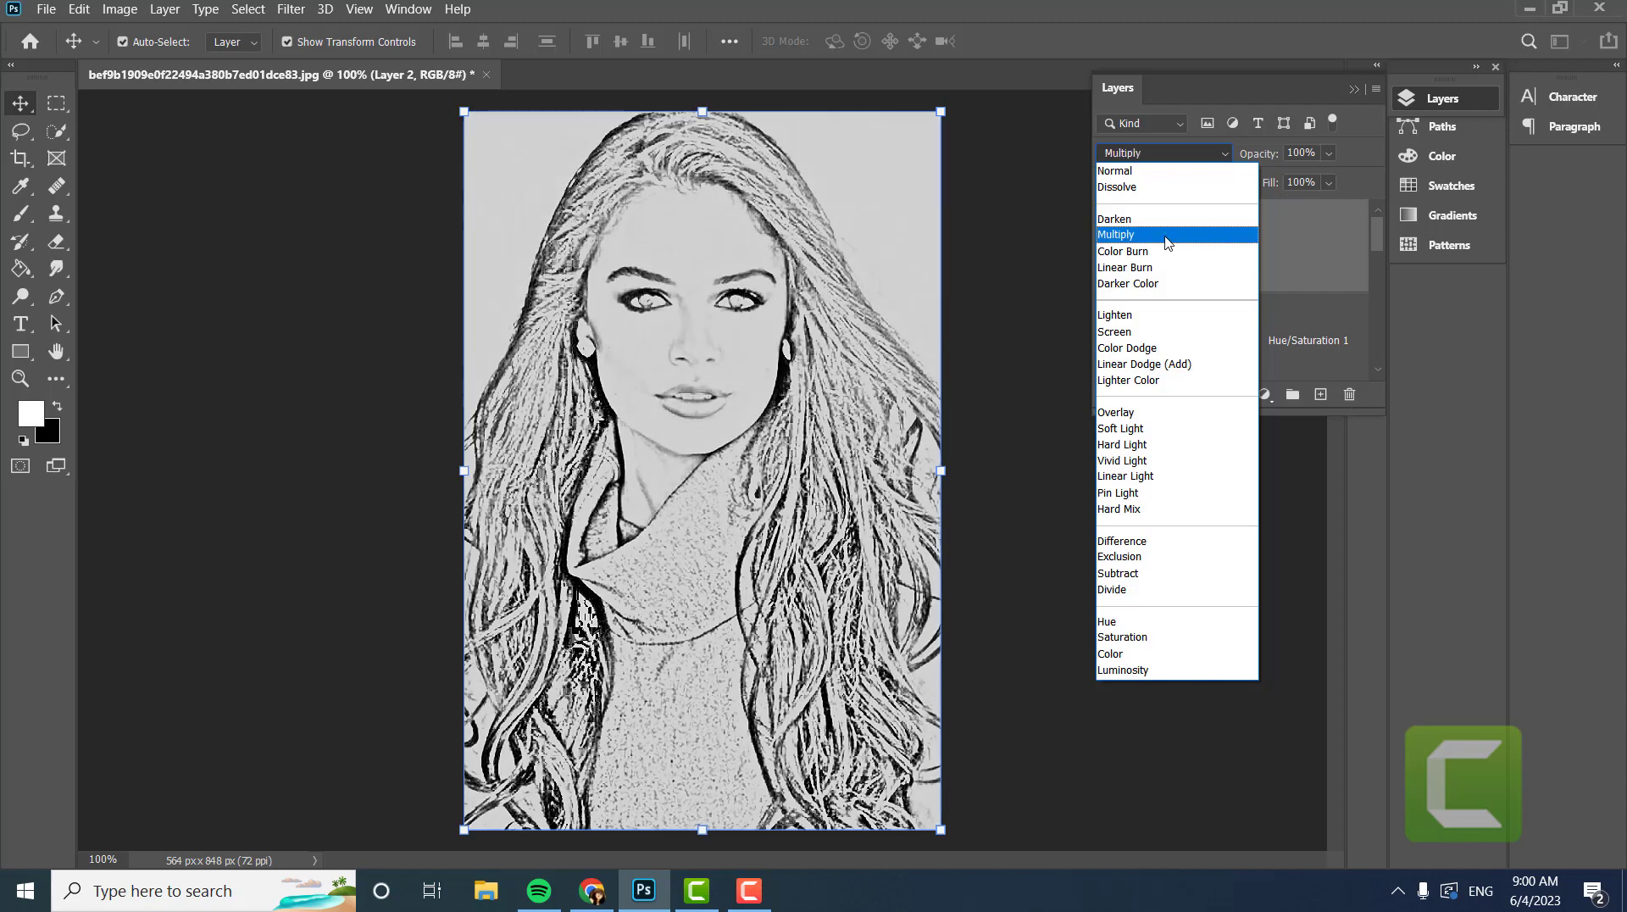
click(1166, 235)
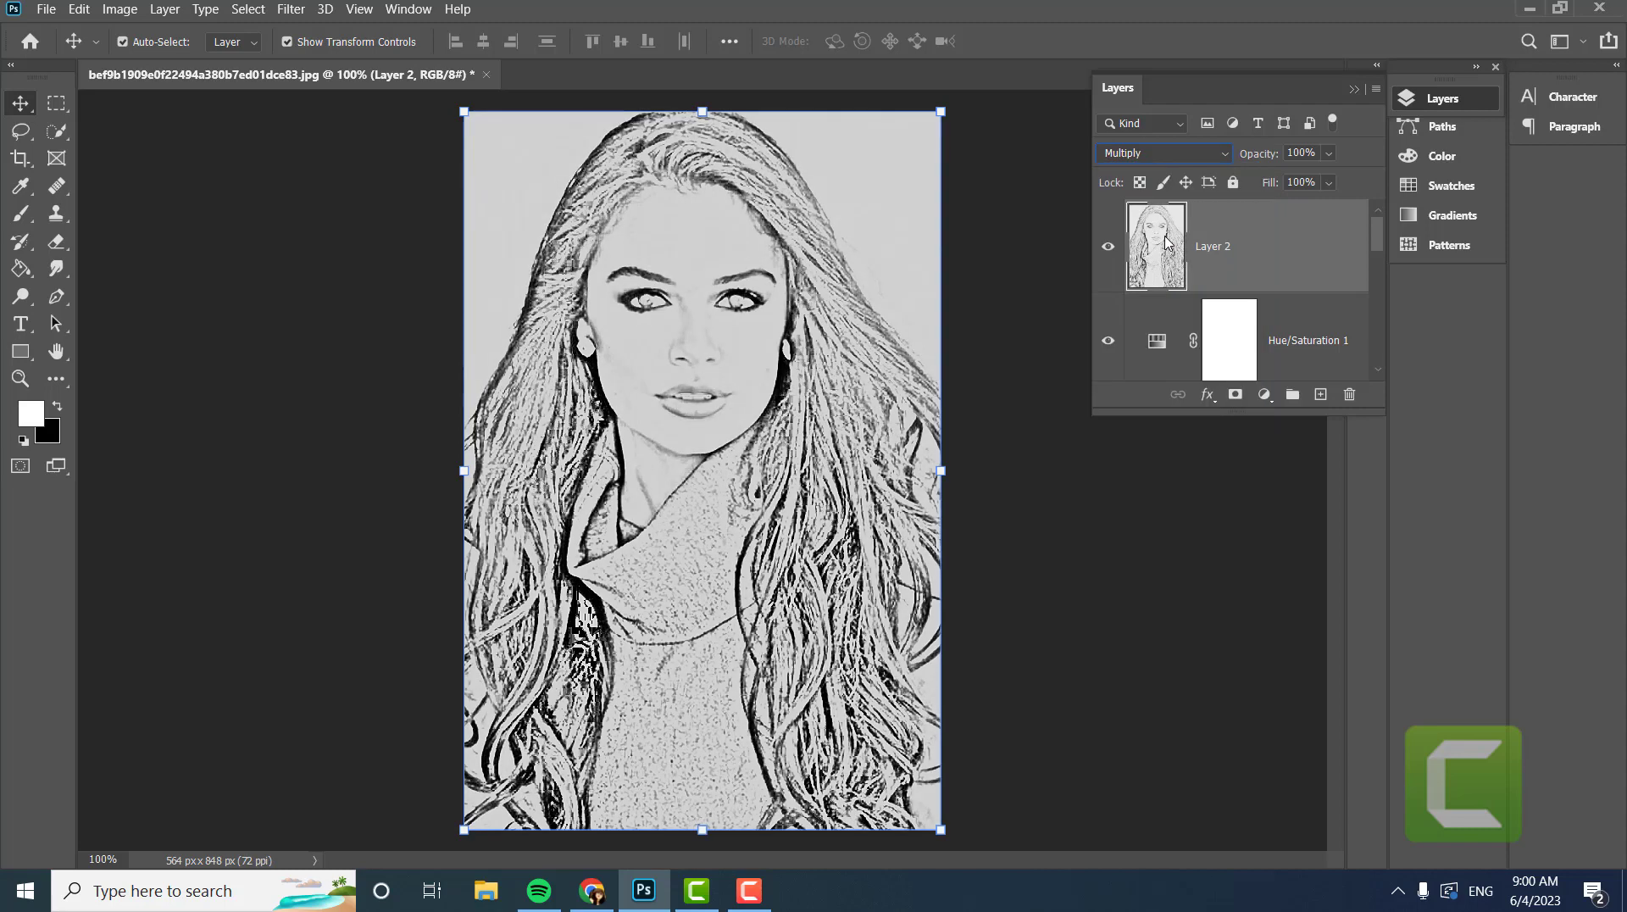
click(1328, 153)
drag(1356, 179, 1293, 181)
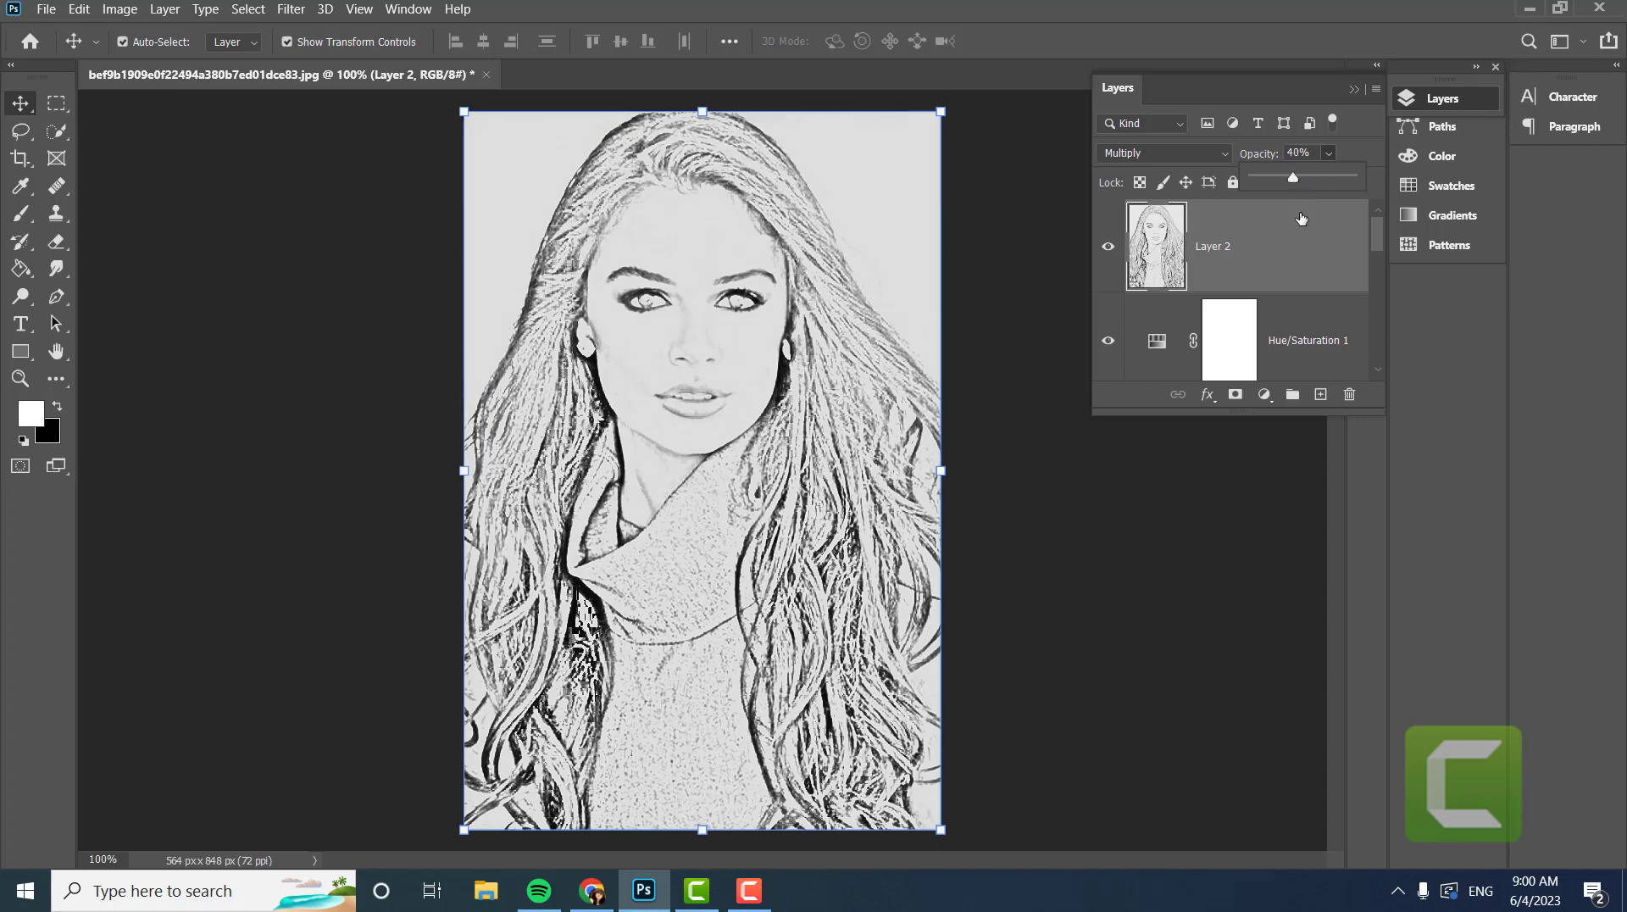